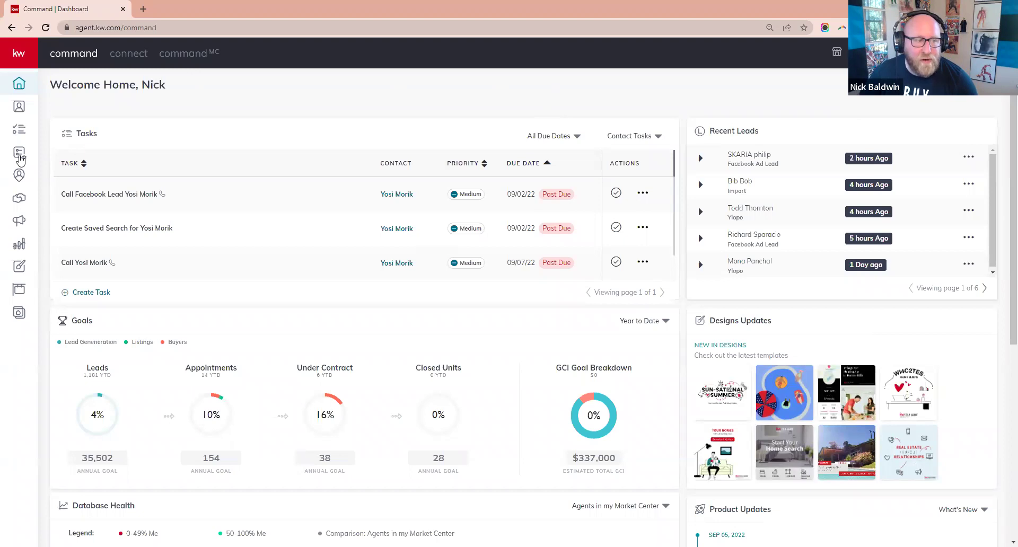
- Open the SmartPlans section and switch to its Library of shared plans
click(20, 155)
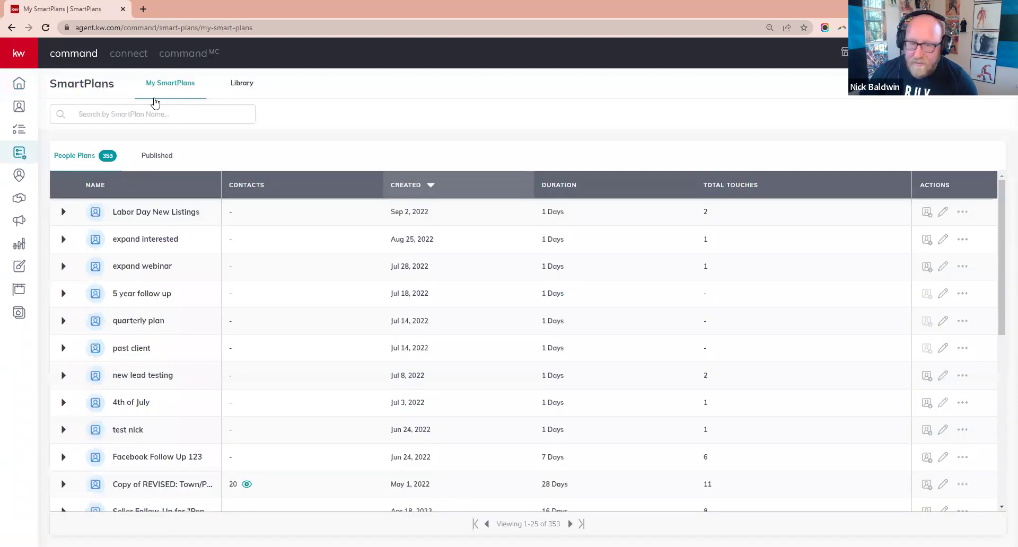
scroll(283, 413, down, 5)
scroll(283, 413, up, 5)
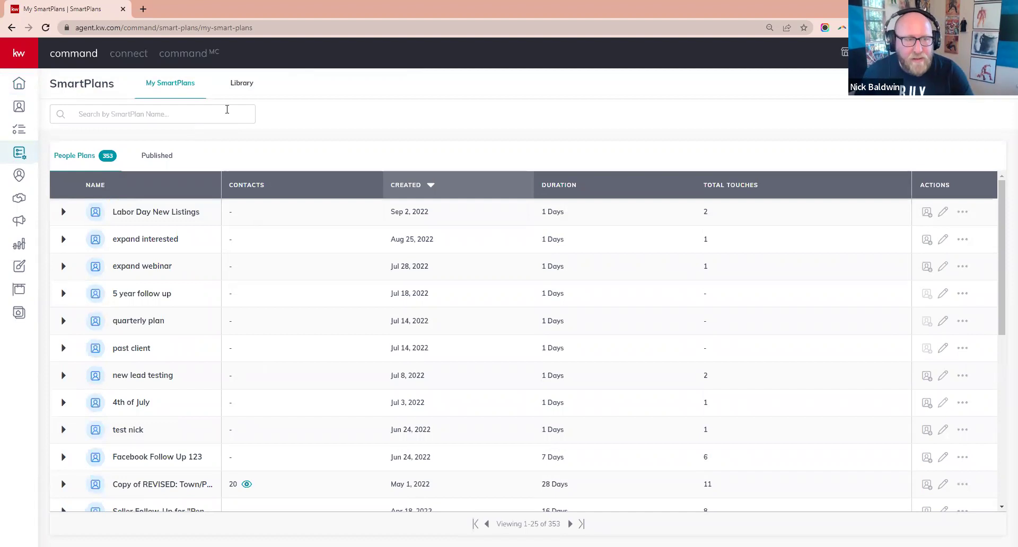
click(244, 85)
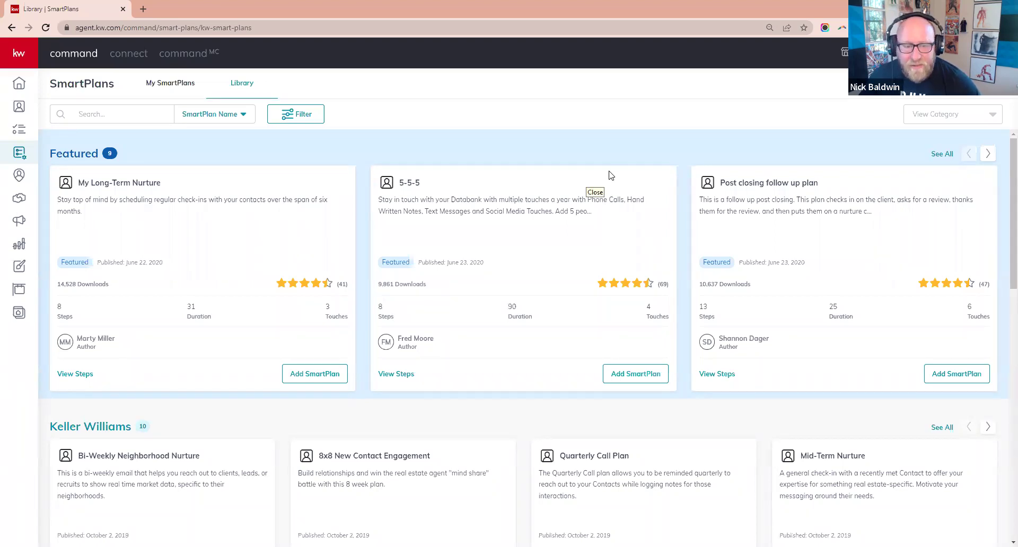
- Show every plan in the Keller Williams SmartPlans collection
scroll(497, 362, down, 1)
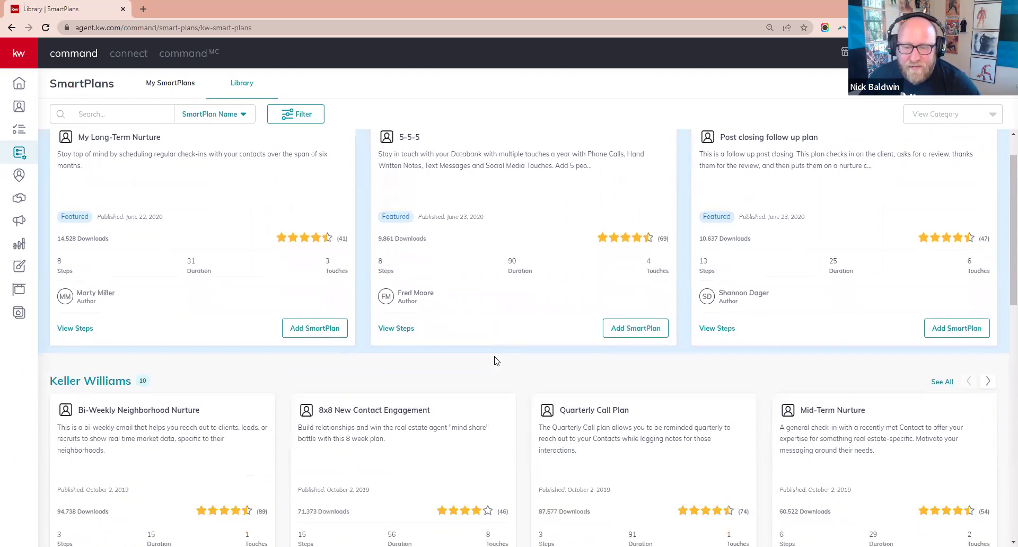
scroll(496, 362, down, 3)
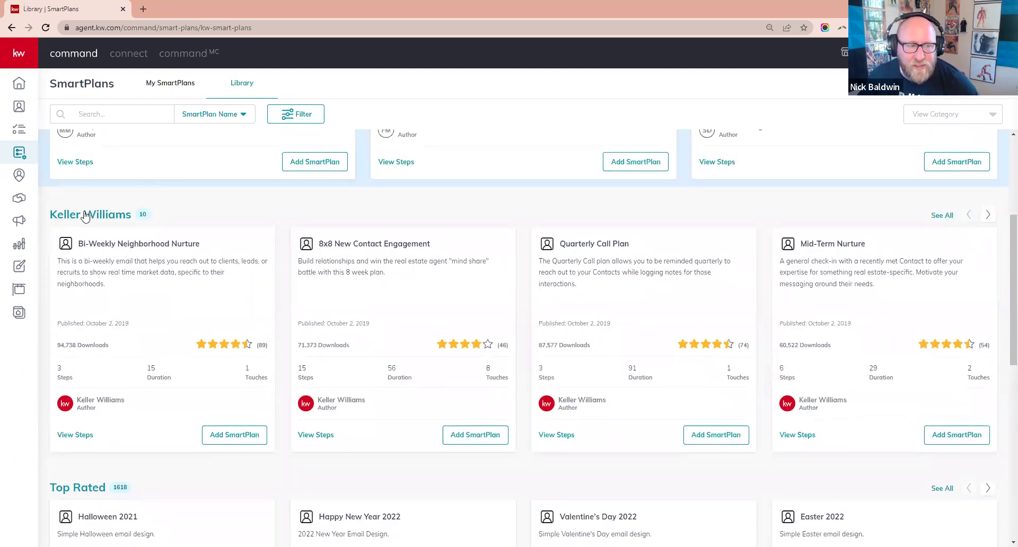
click(941, 216)
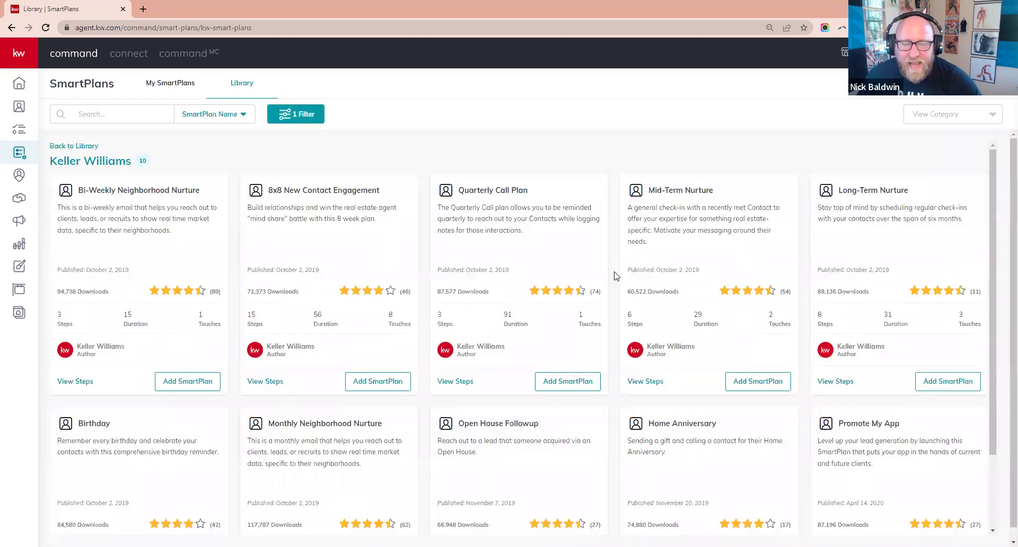
scroll(615, 275, down, 1)
scroll(796, 260, up, 1)
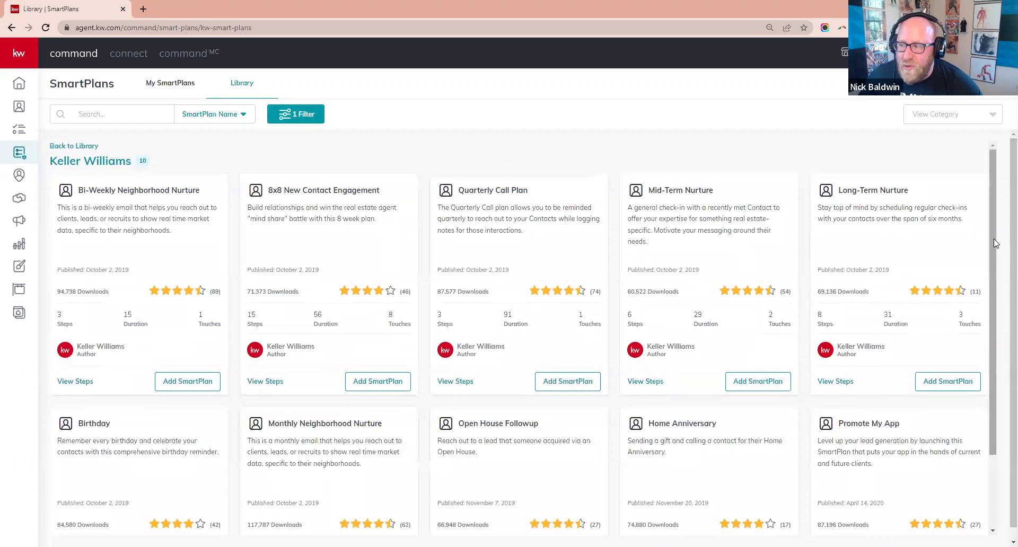
drag(992, 241, 993, 246)
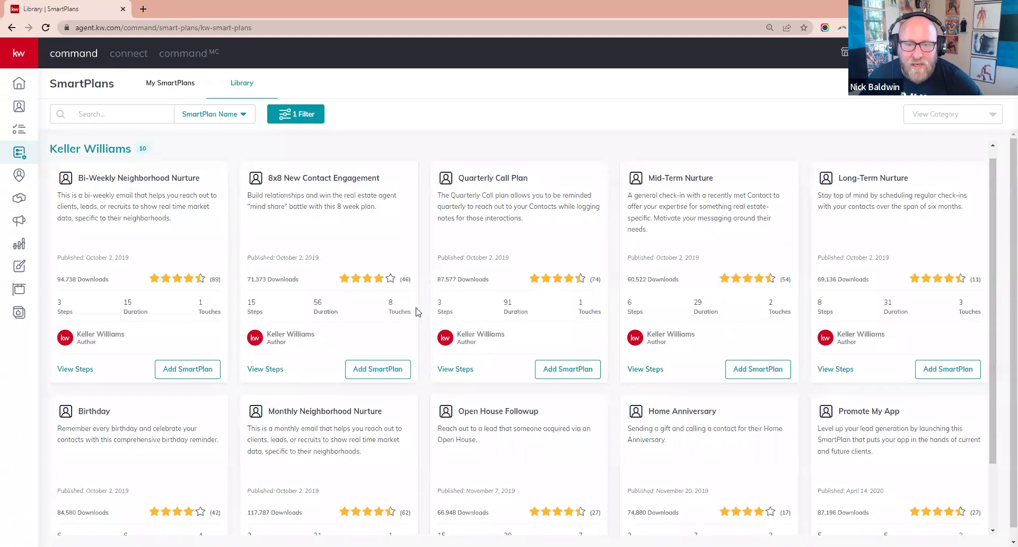
- Start adding the Quarterly Call Plan, then dismiss the prompt without adding it
double_click(490, 179)
triple_click(490, 179)
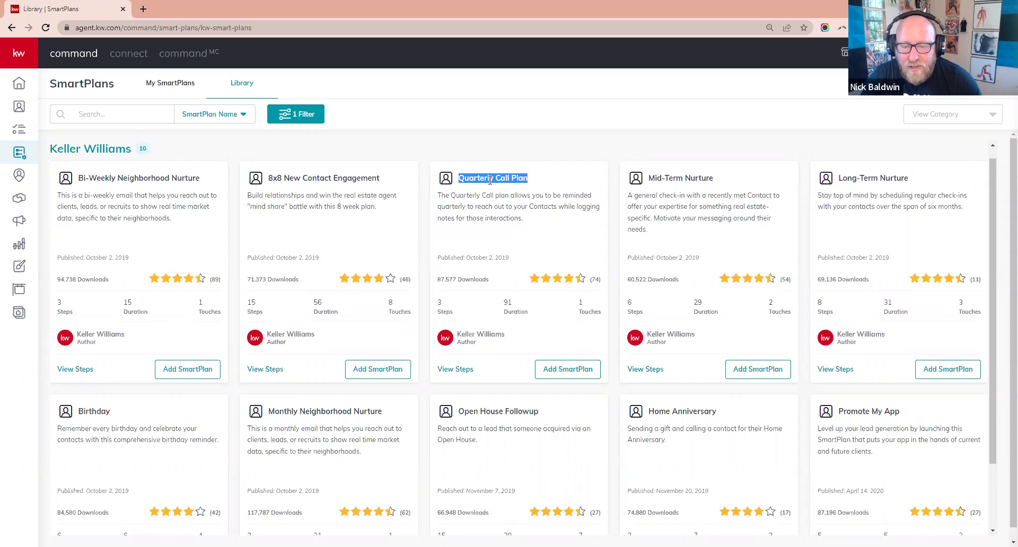
click(560, 374)
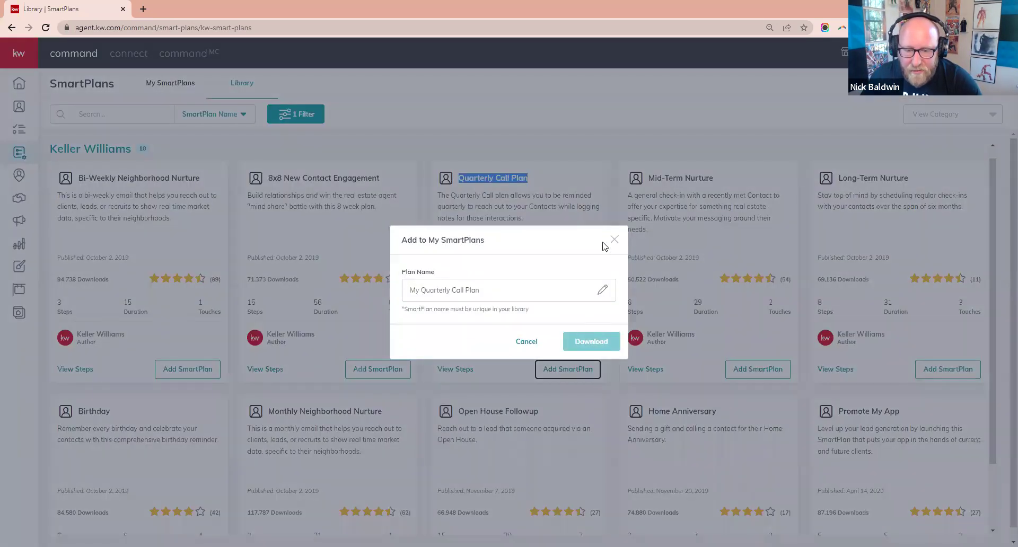
click(613, 239)
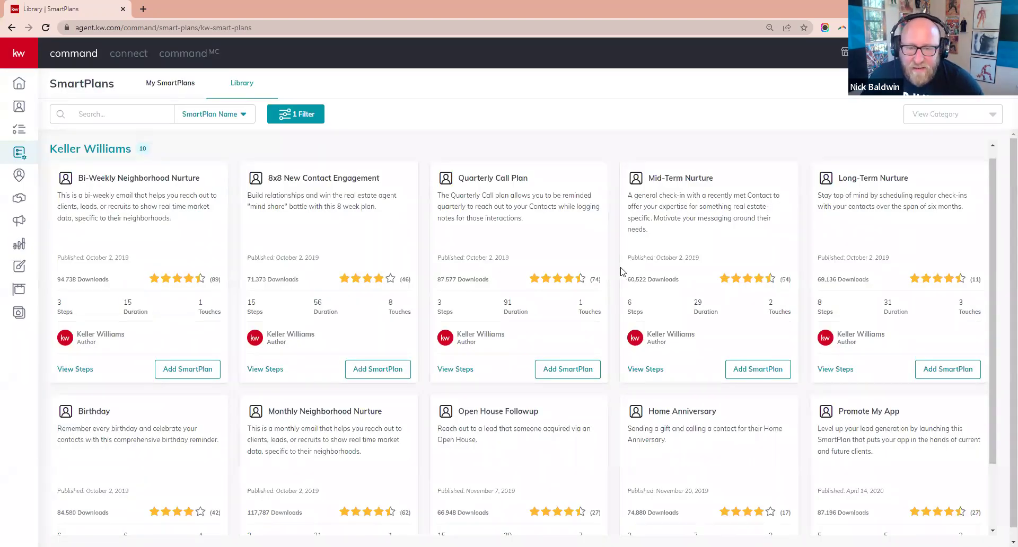
scroll(622, 272, down, 2)
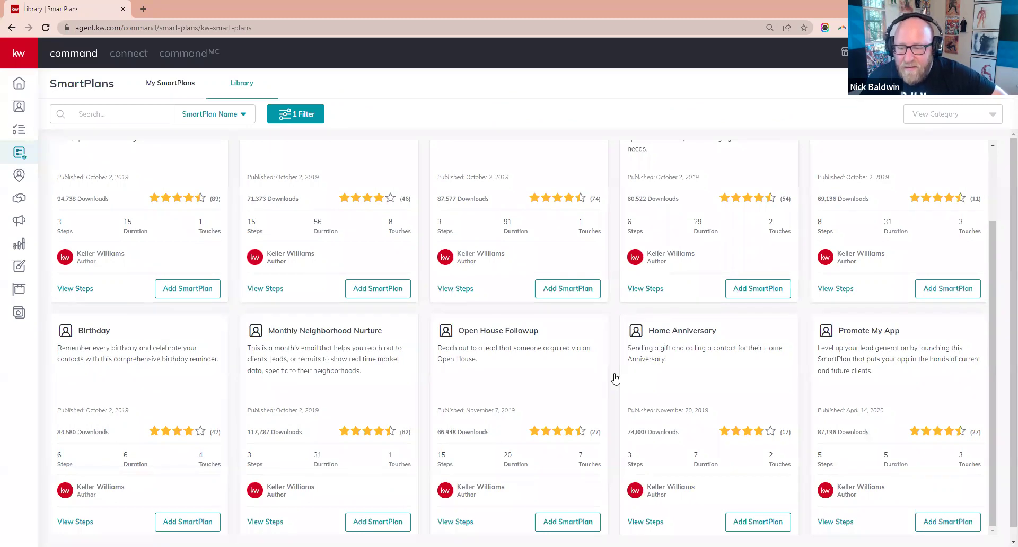
triple_click(691, 333)
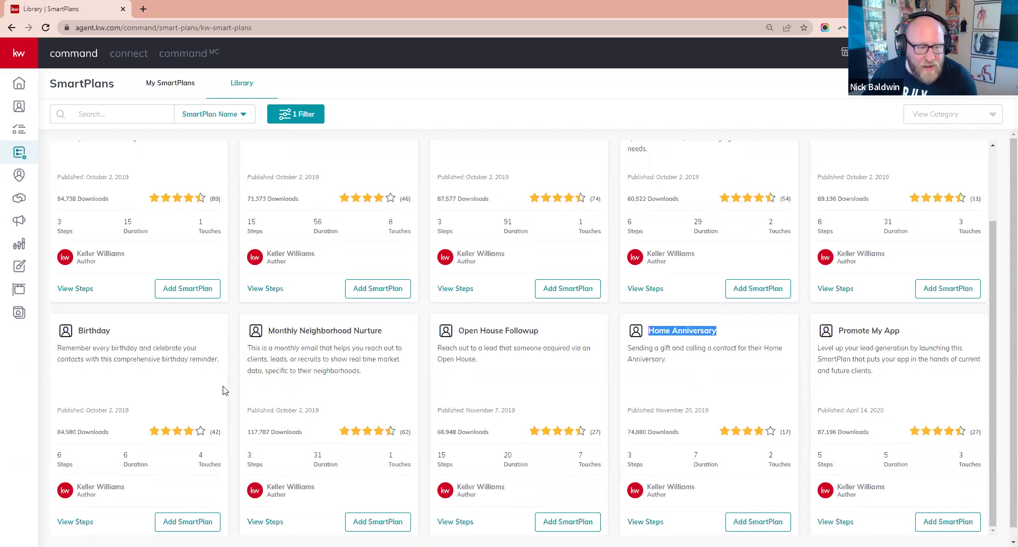
double_click(94, 331)
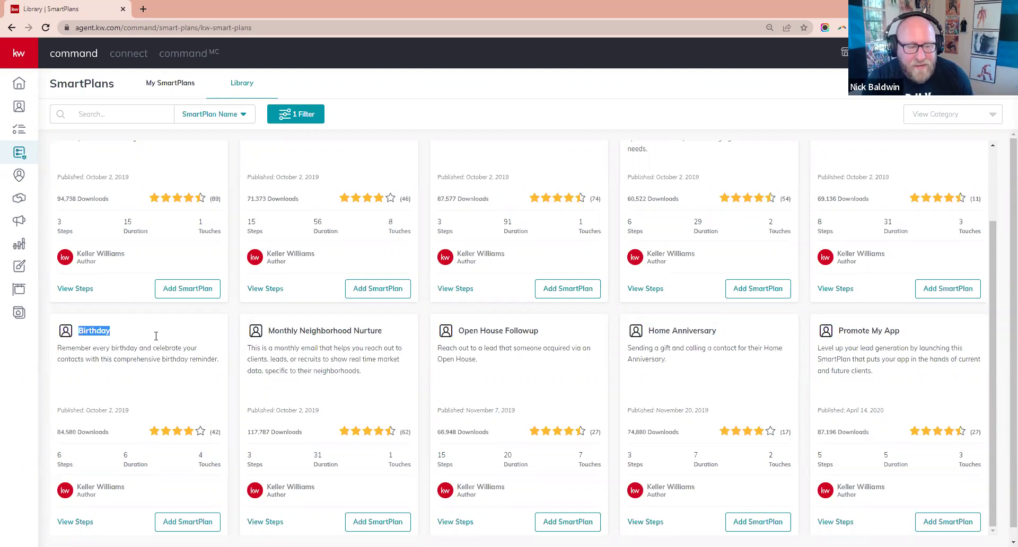
click(83, 522)
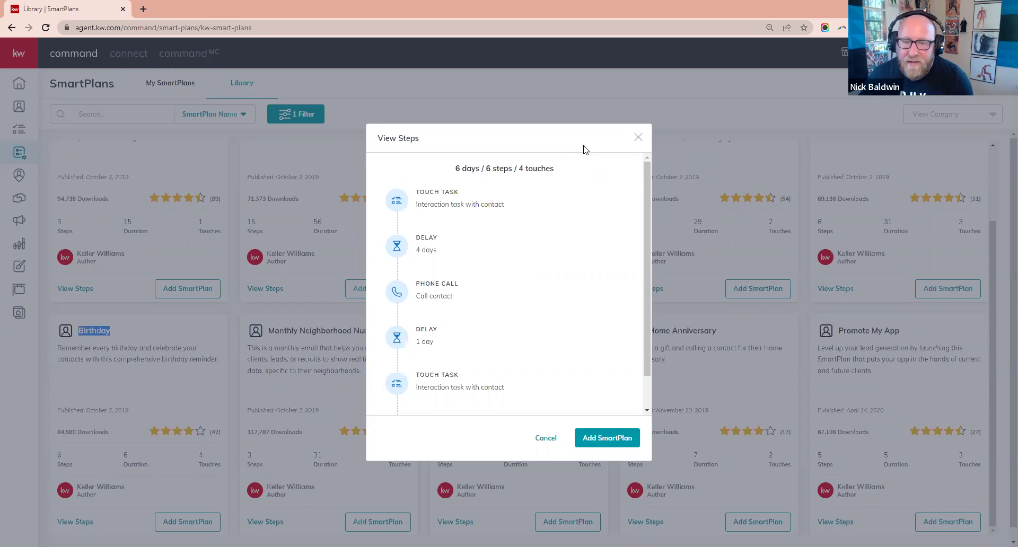
triple_click(462, 207)
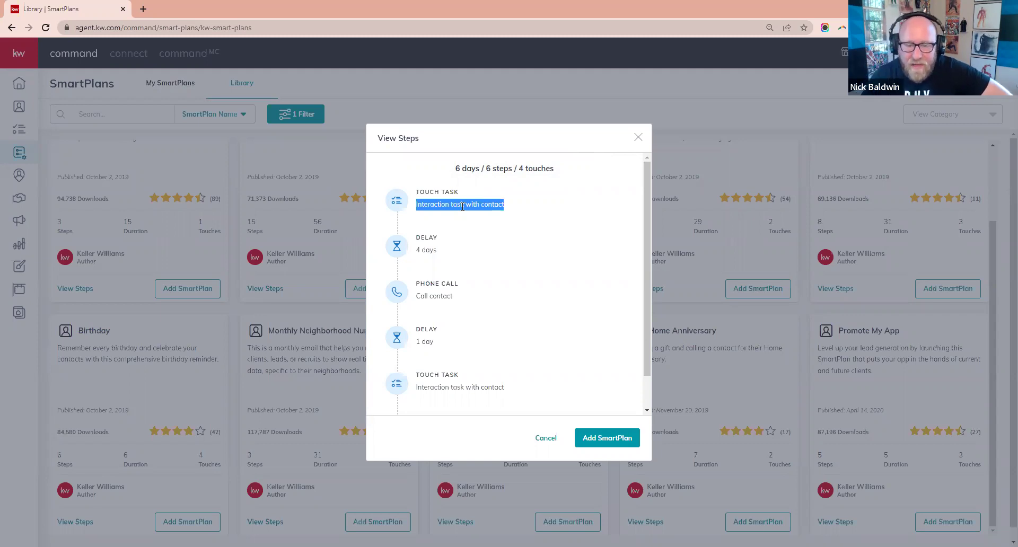
triple_click(429, 295)
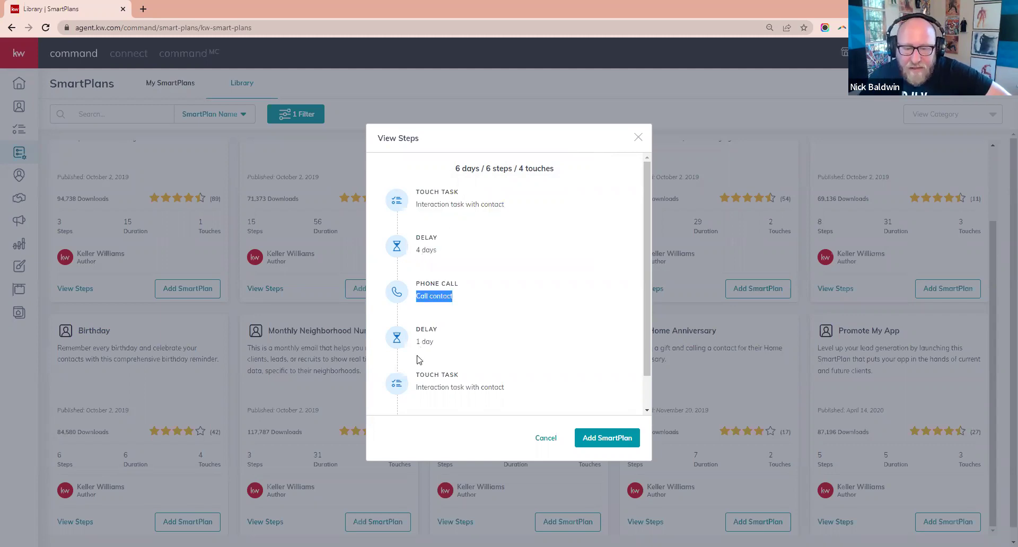
scroll(445, 371, down, 1)
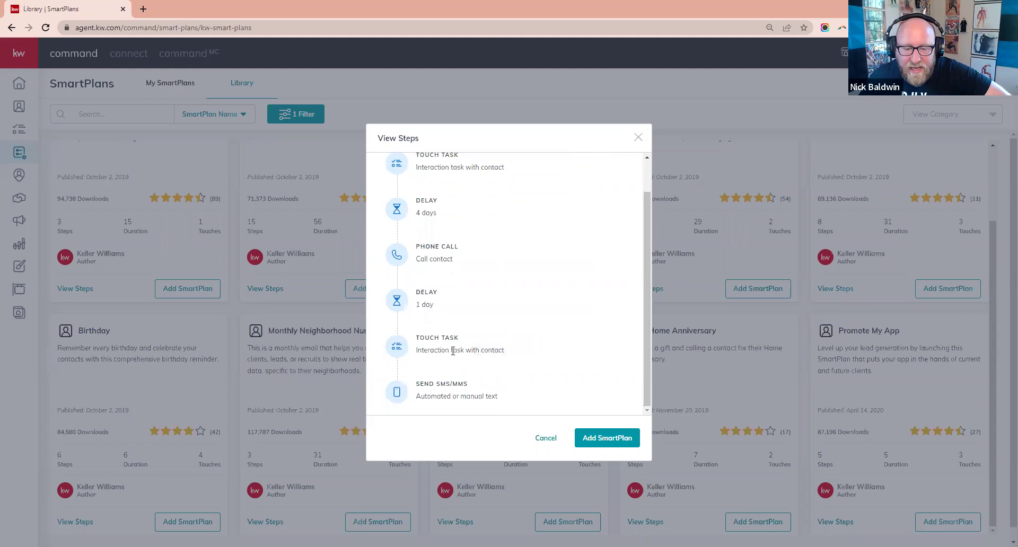
triple_click(455, 350)
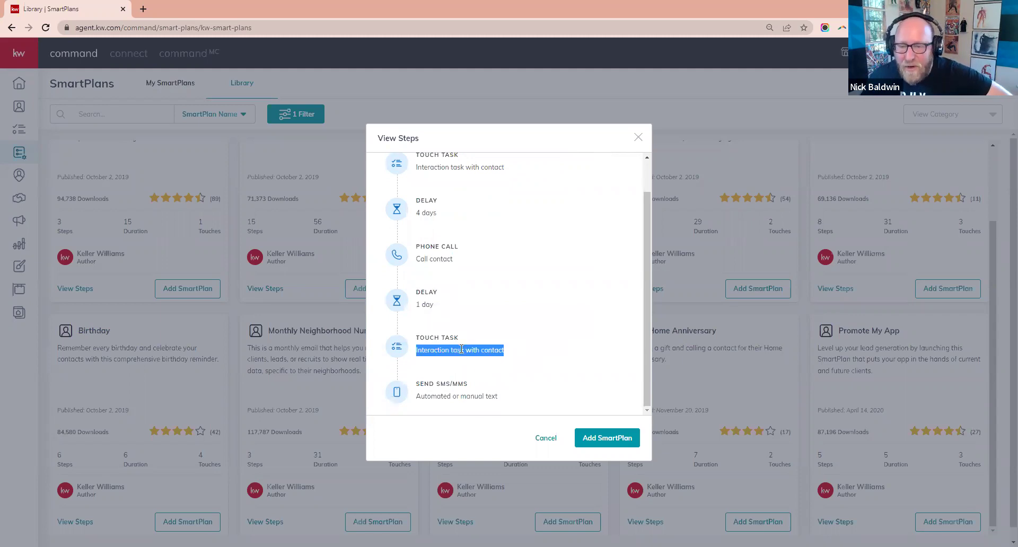
mouse_move(455, 395)
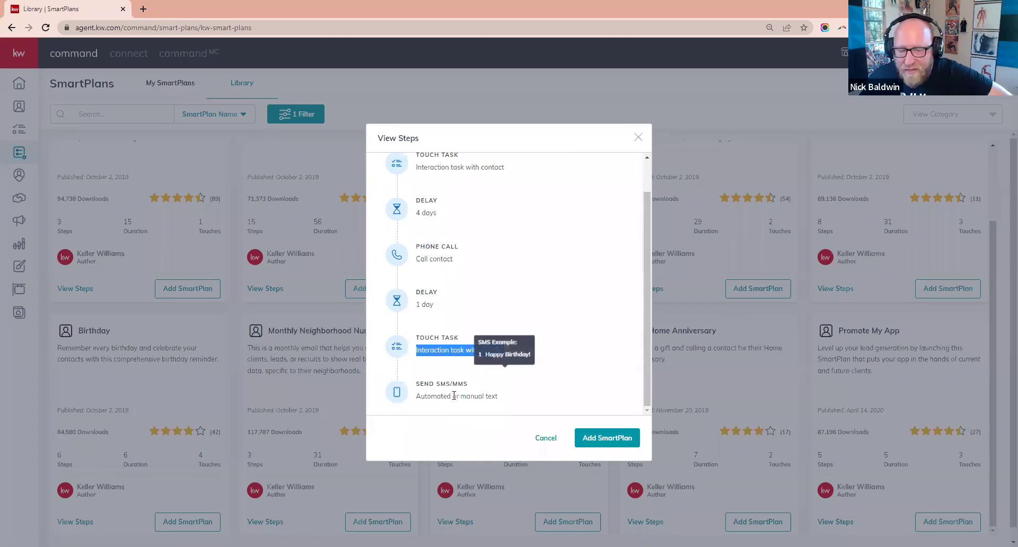
click(543, 366)
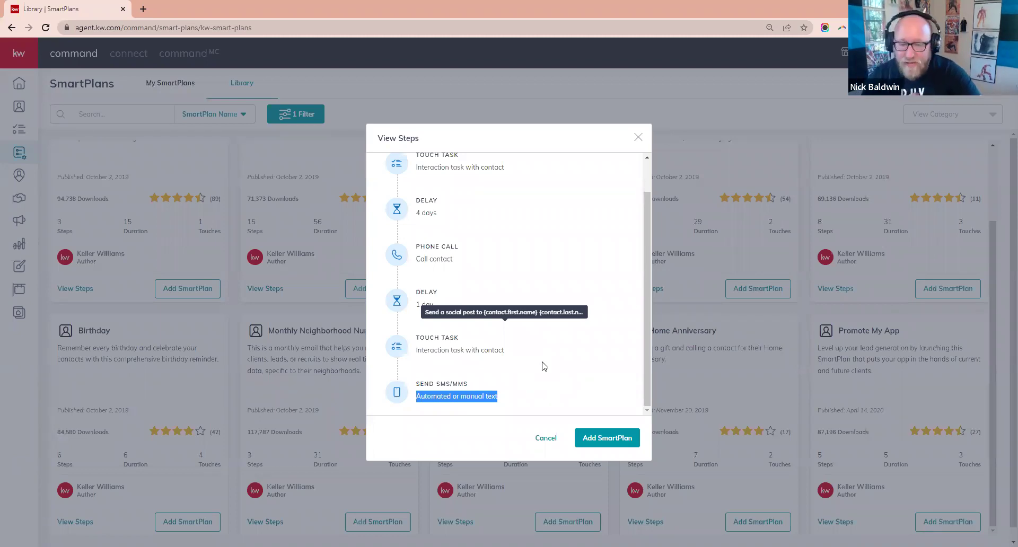
triple_click(467, 352)
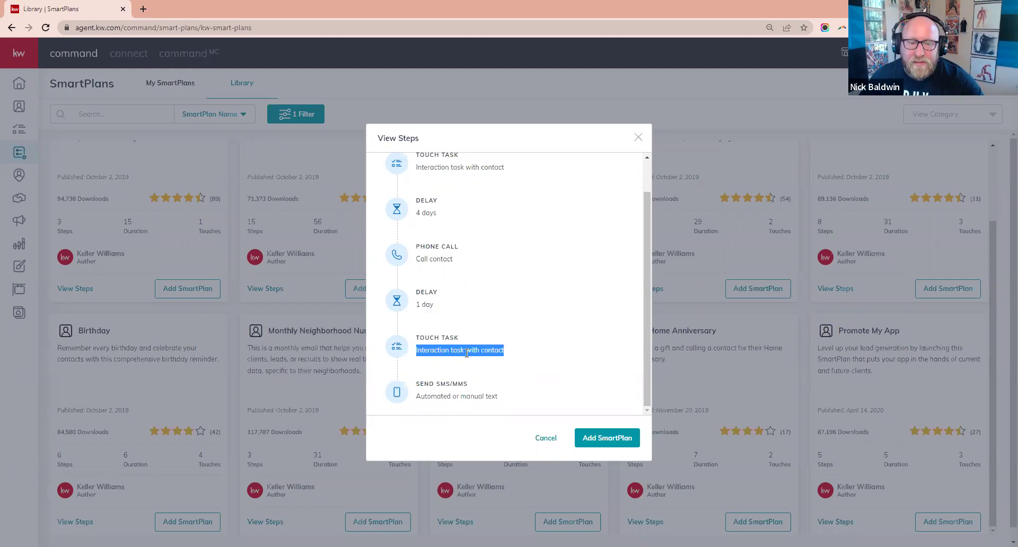
click(461, 342)
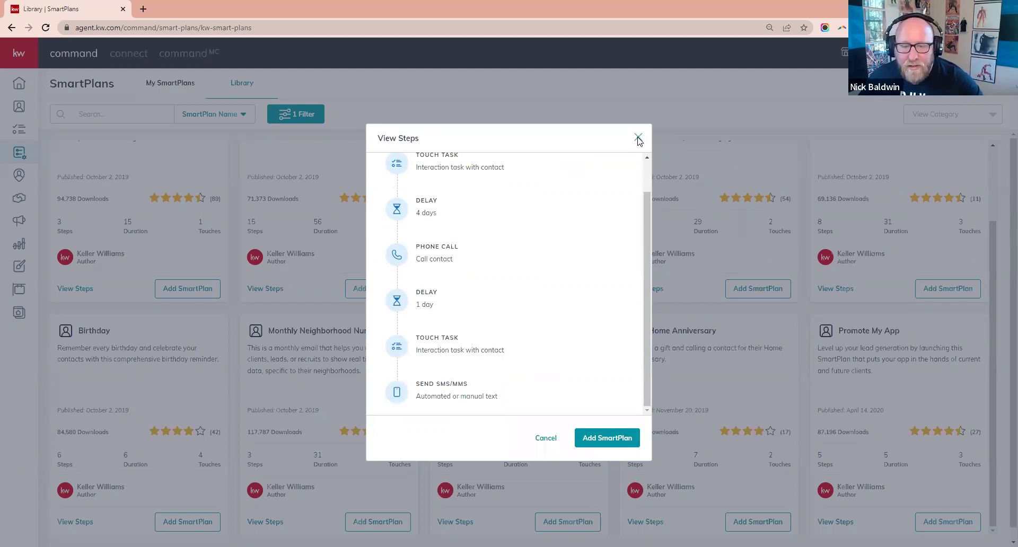
key(Escape)
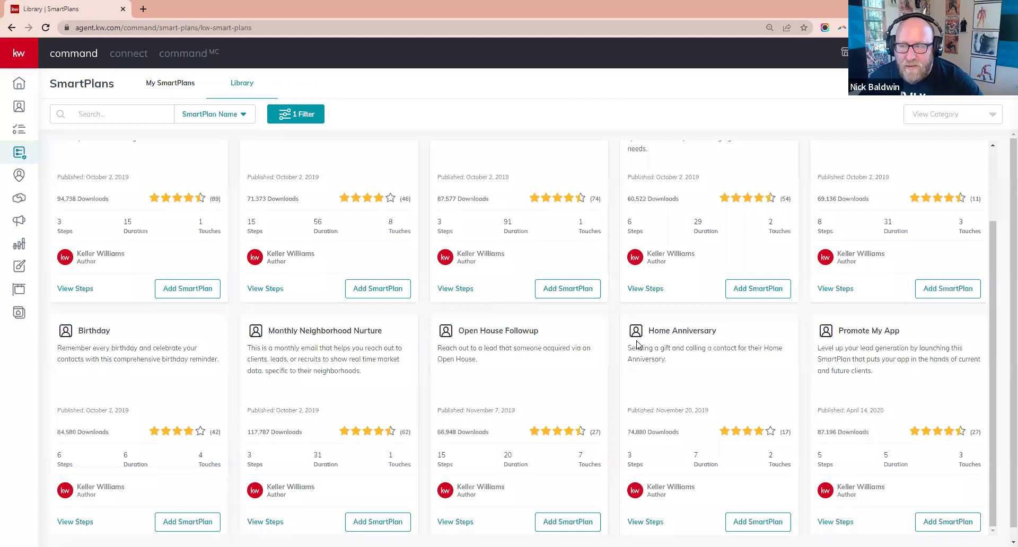
- Review the Monthly Neighborhood Nurture, Home Anniversary and Birthday plans, then switch to My SmartPlans
scroll(540, 238, up, 2)
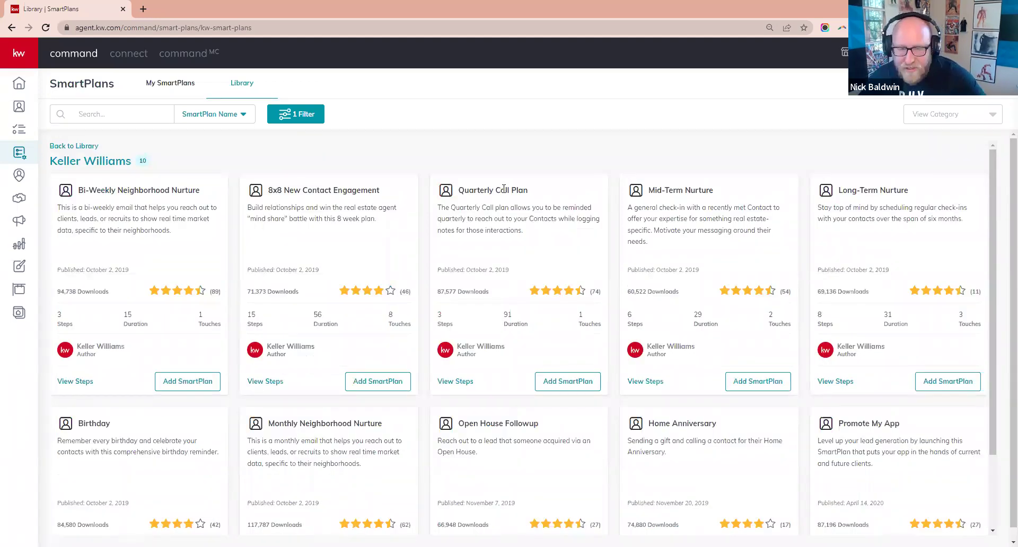
scroll(319, 328, down, 2)
triple_click(320, 329)
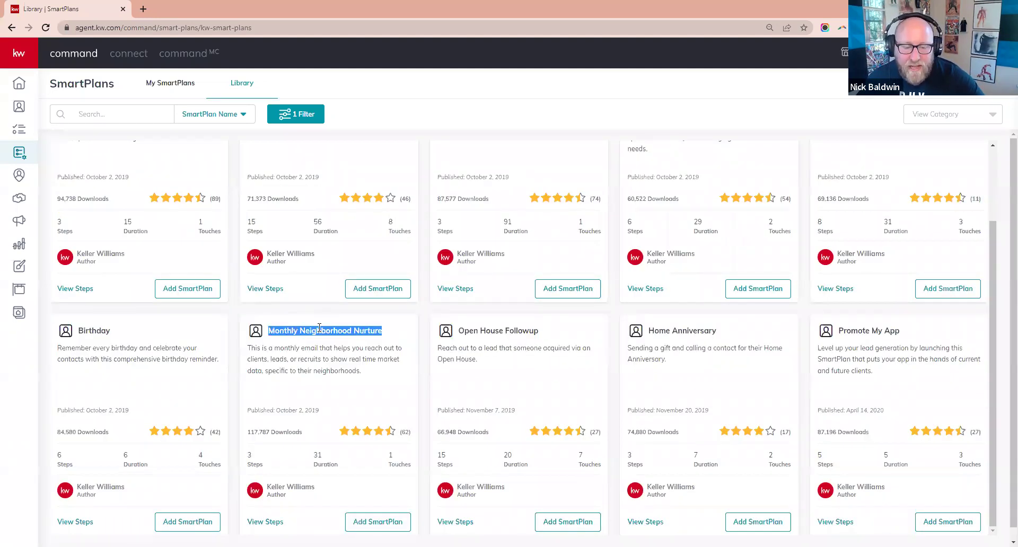
triple_click(674, 331)
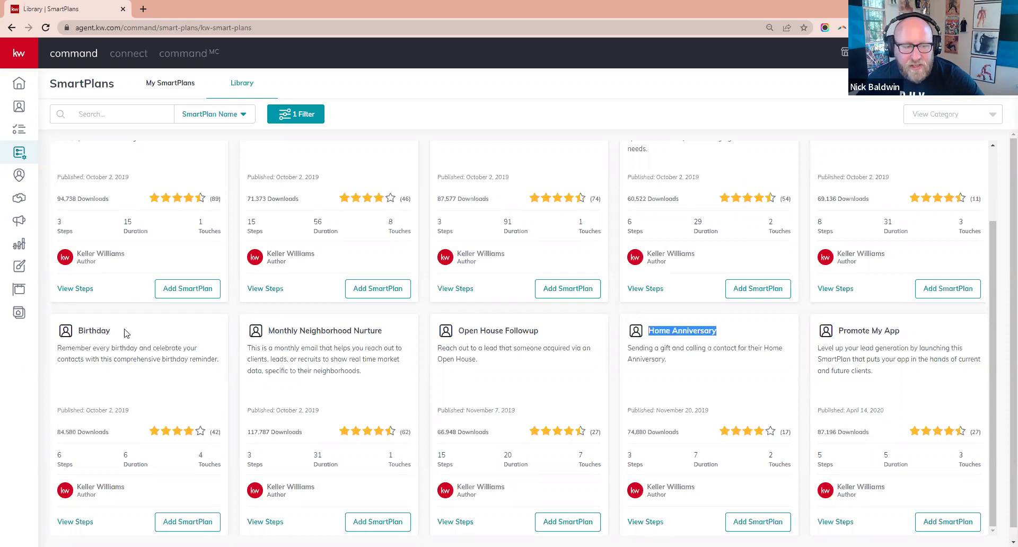
double_click(101, 330)
click(102, 327)
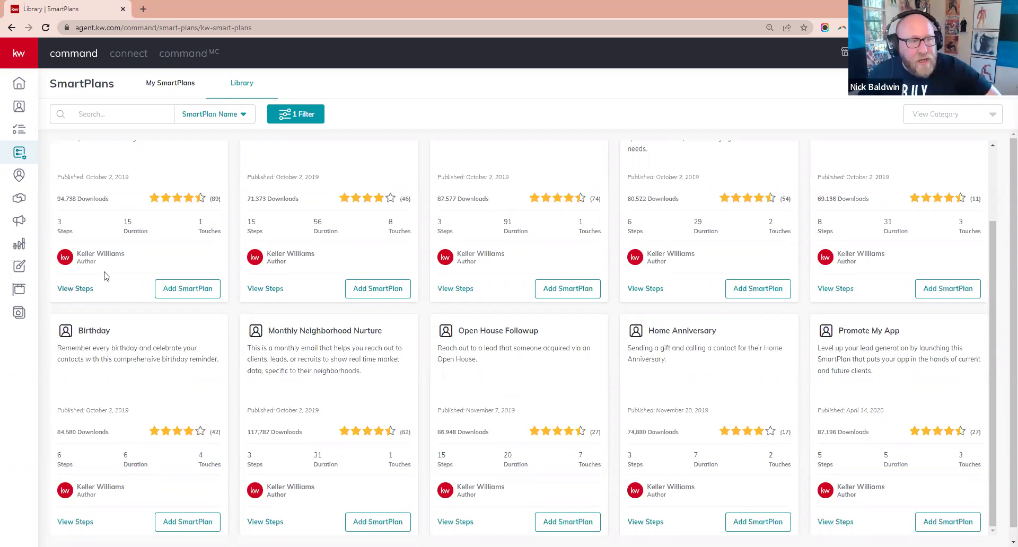
click(166, 85)
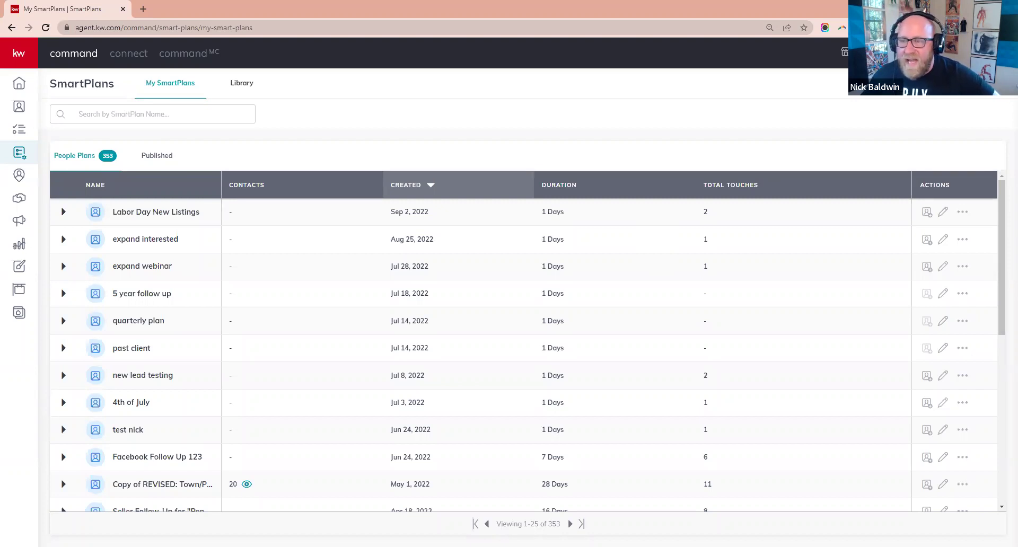
- Create a new SmartPlan named 'halloween 2022' and open its empty editor
click(939, 83)
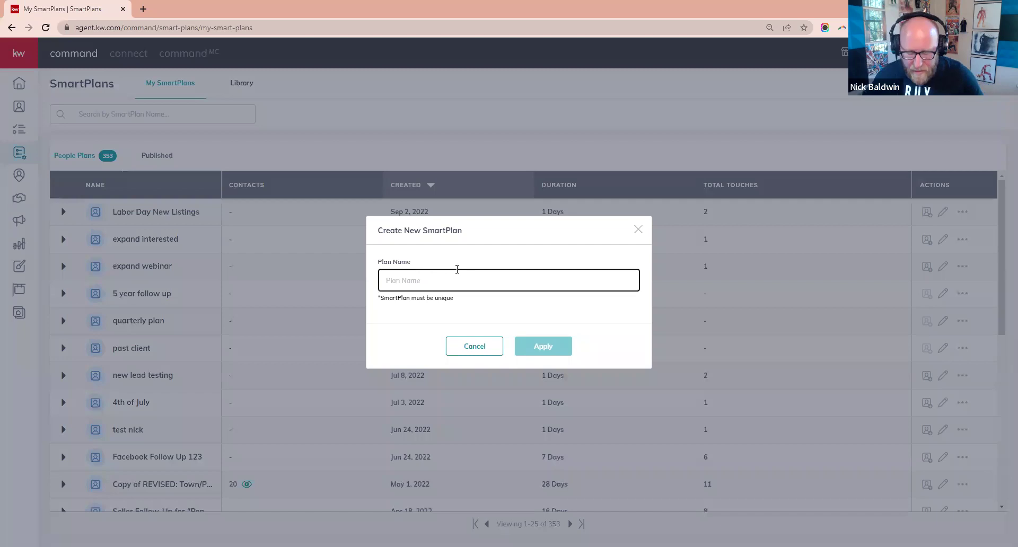
text(ho)
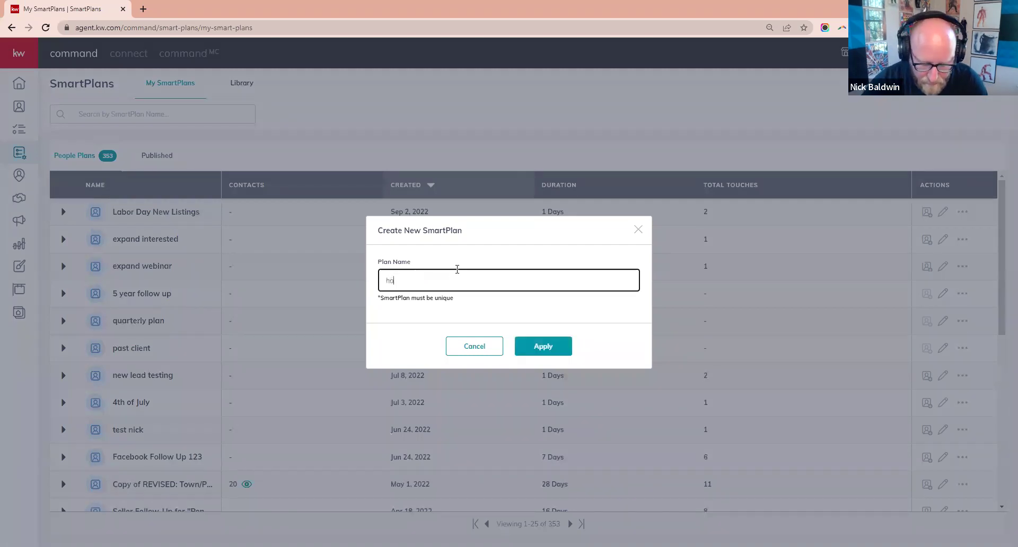
text(lloween 2022)
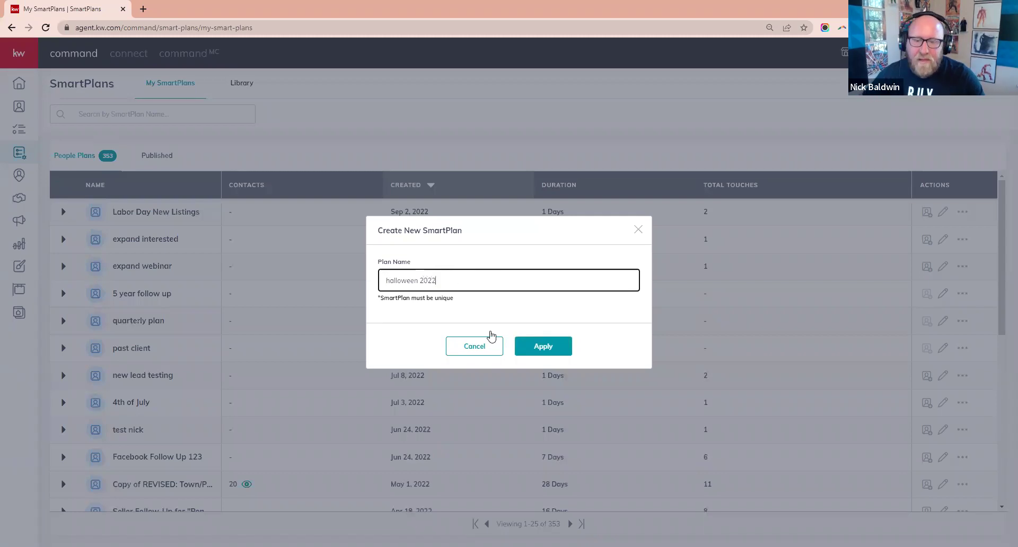
click(548, 347)
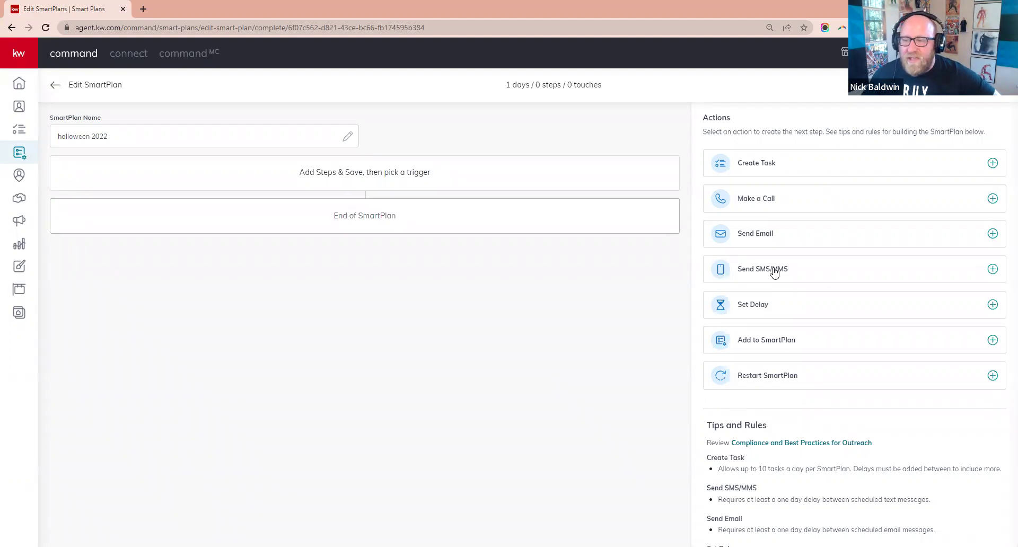
- Add a Day 1 Send SMS/MMS step whose text begins 'Hey there,'
click(754, 270)
click(349, 325)
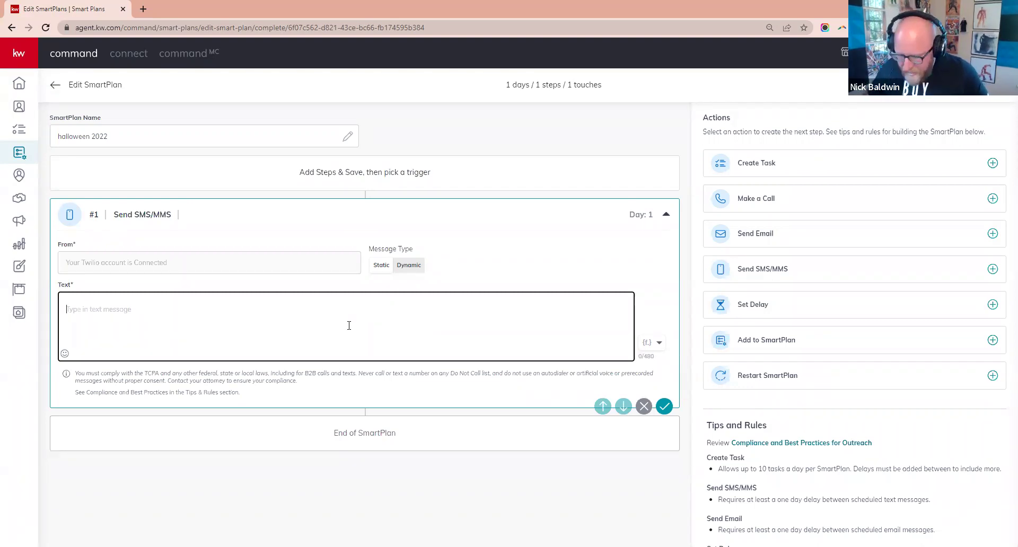
text(Hey there)
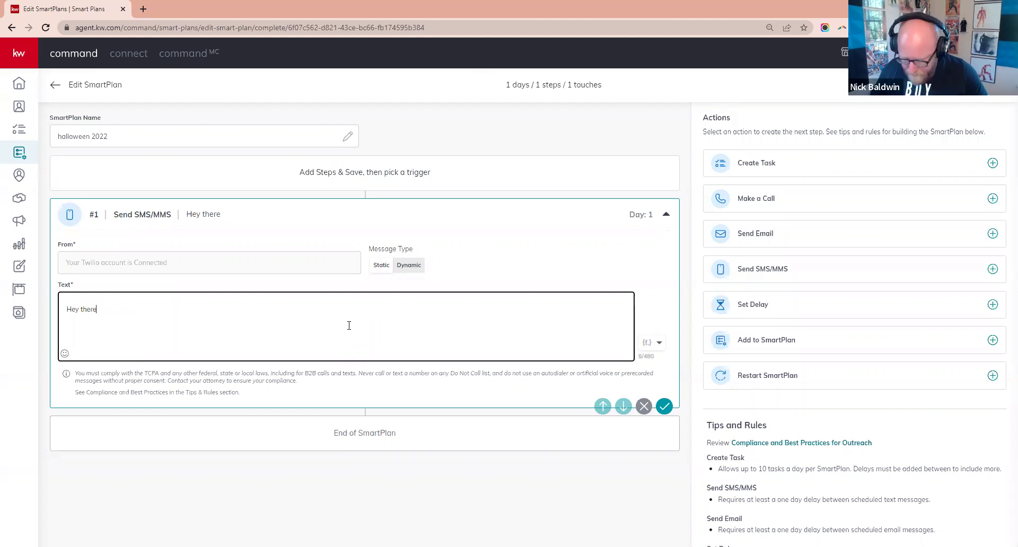
text(,)
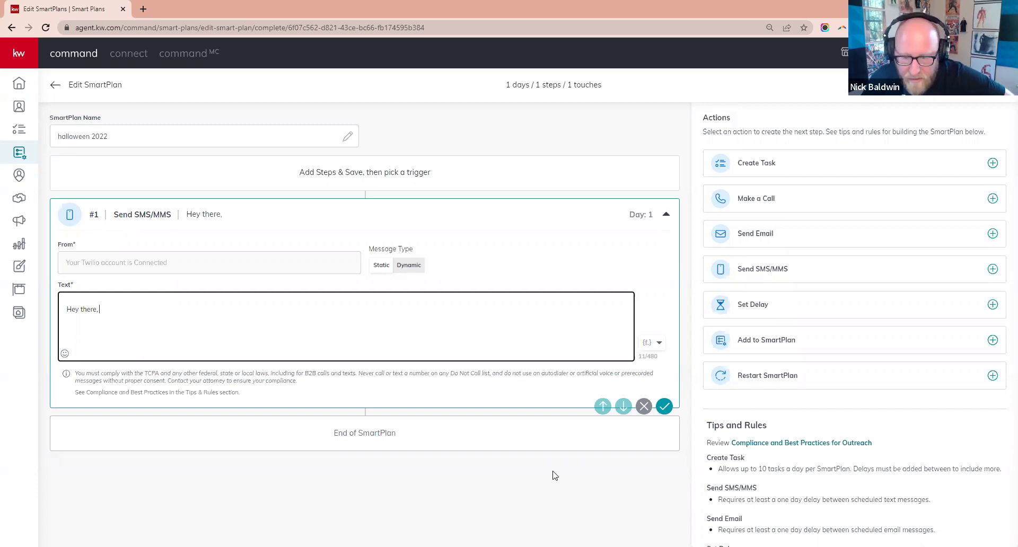
click(651, 344)
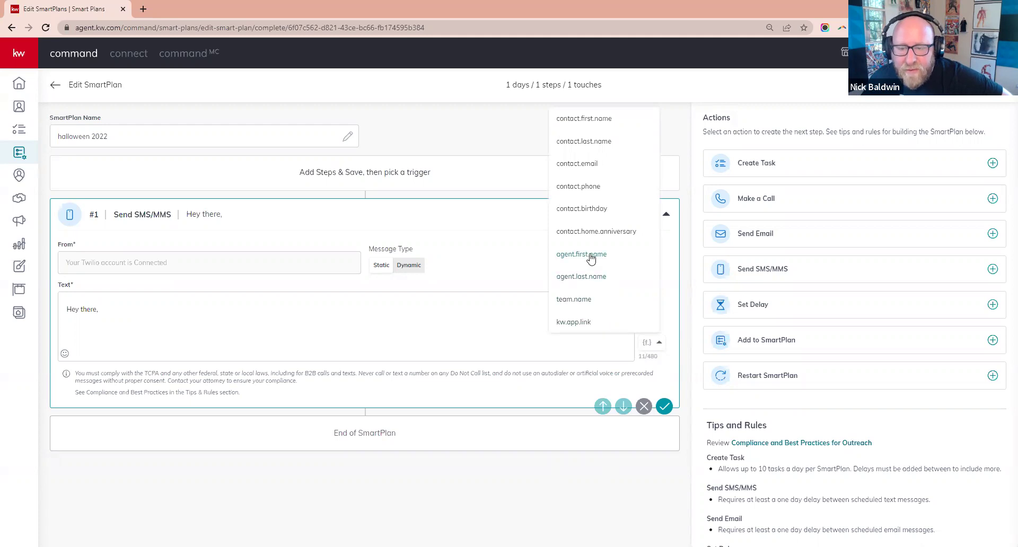
- Insert the contact.first.name merge field, add 'Happy Halloween', and search emojis for 'ghost'
click(584, 119)
click(163, 309)
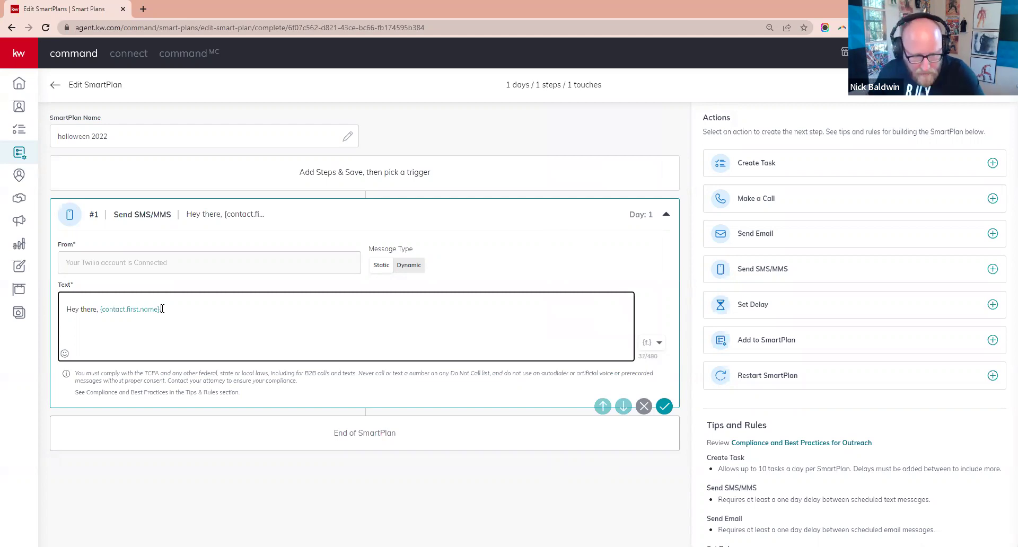
text(Happy Halloween)
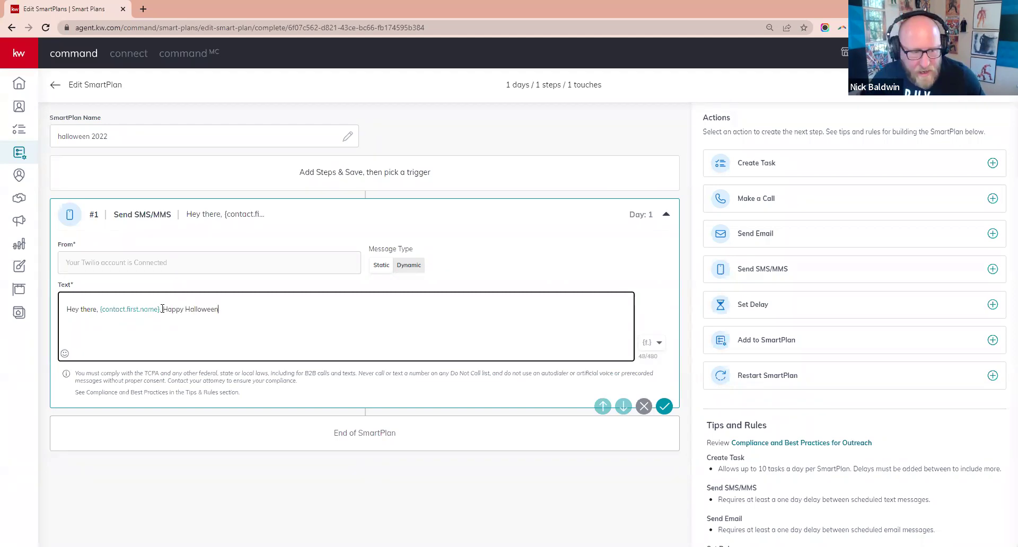
click(64, 354)
text(ghost)
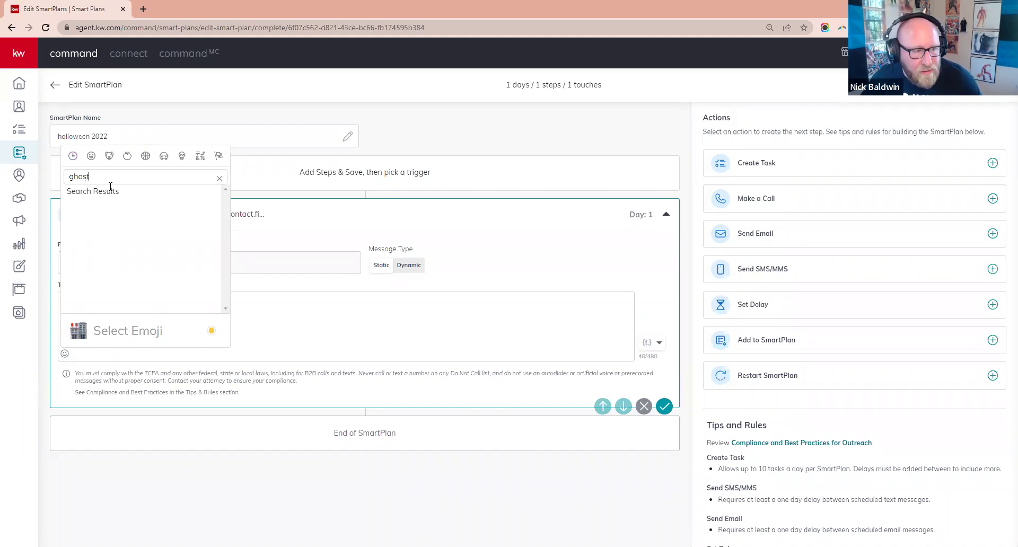
- Add the ghost emoji and 'Do you think we are too old to dress up this year', then save the SMS step
click(217, 180)
text(ghost)
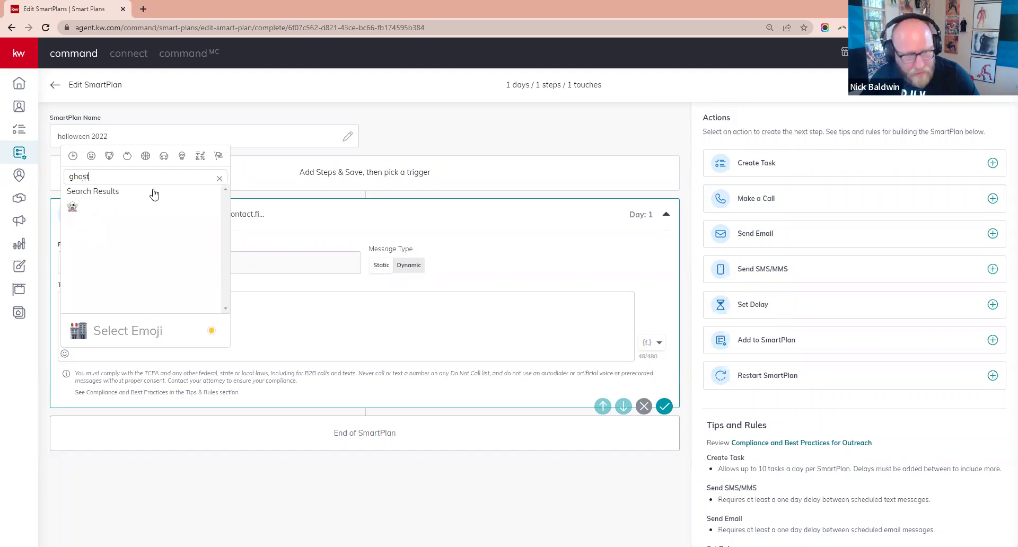
click(72, 207)
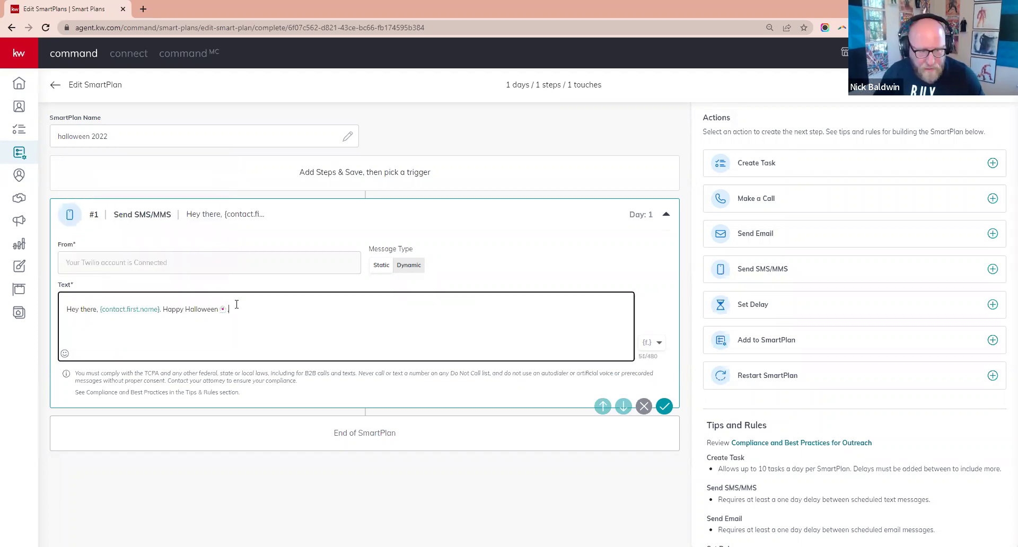
text(. D)
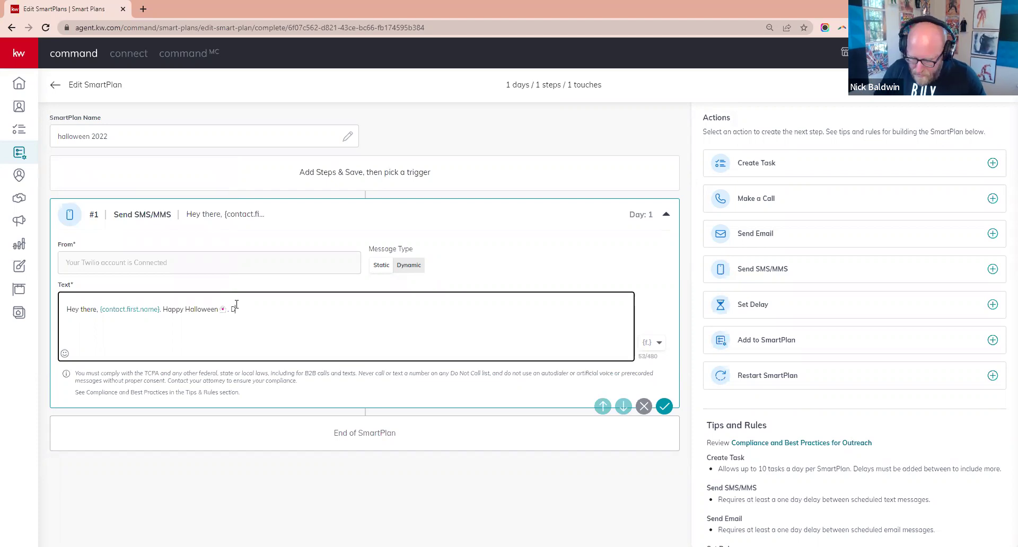
text(o you think w)
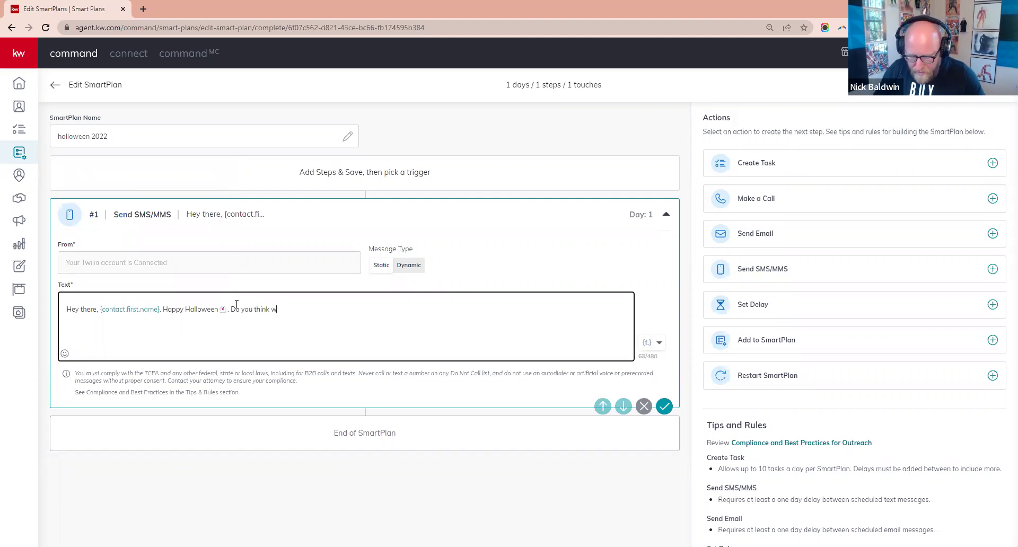
text(e are too old to dress)
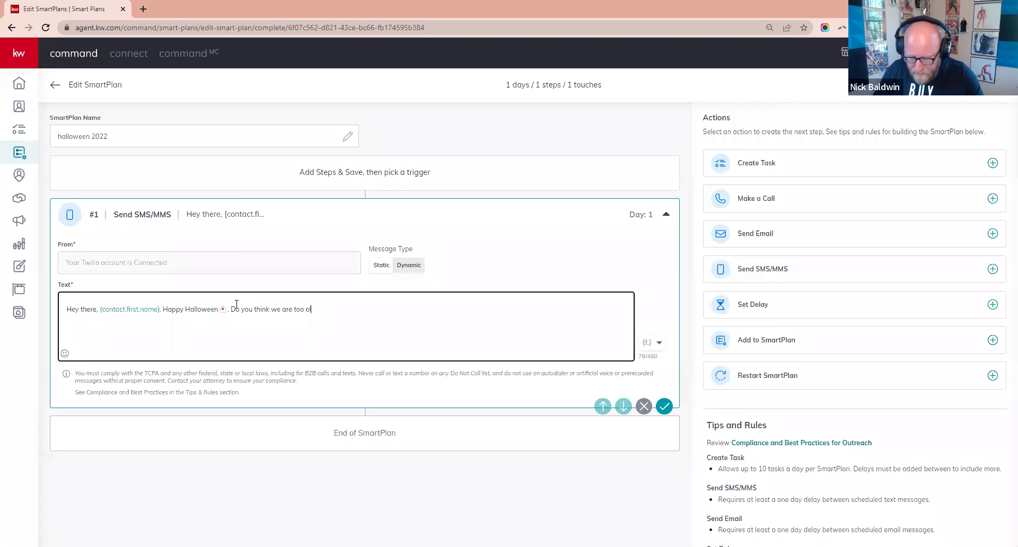
text( up this year?)
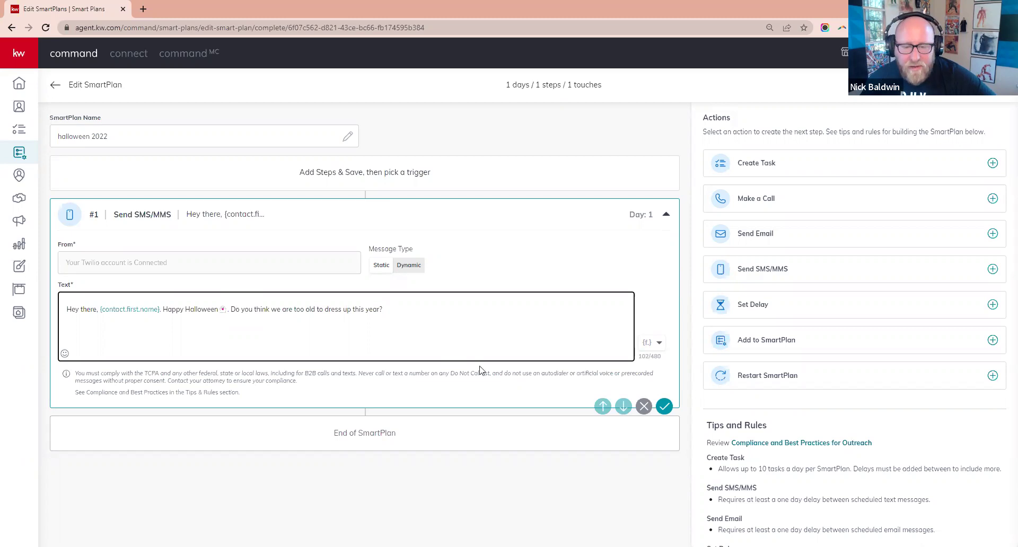
click(663, 407)
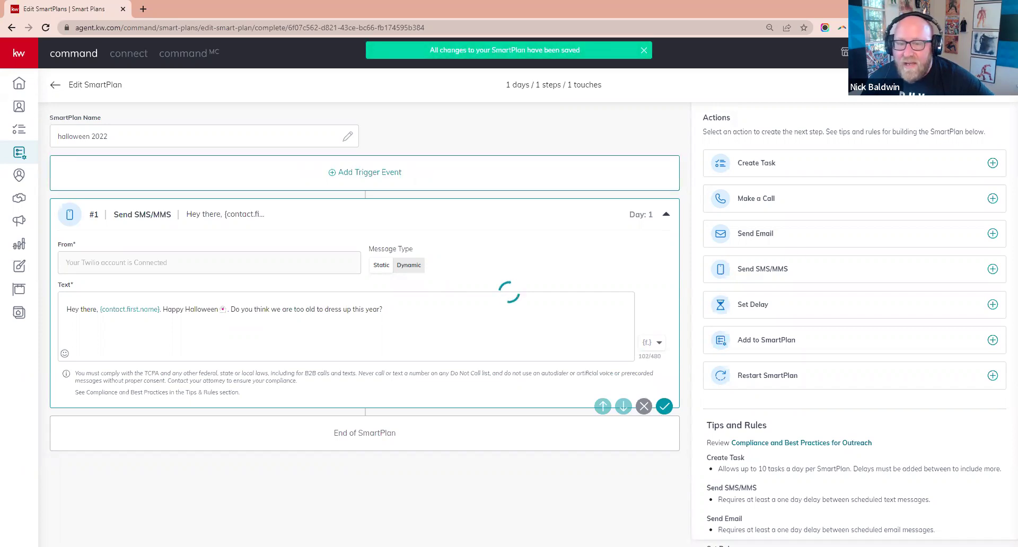
- Create a second SmartPlan named 'Thanksgiving 2022' from the SmartPlans list
click(20, 153)
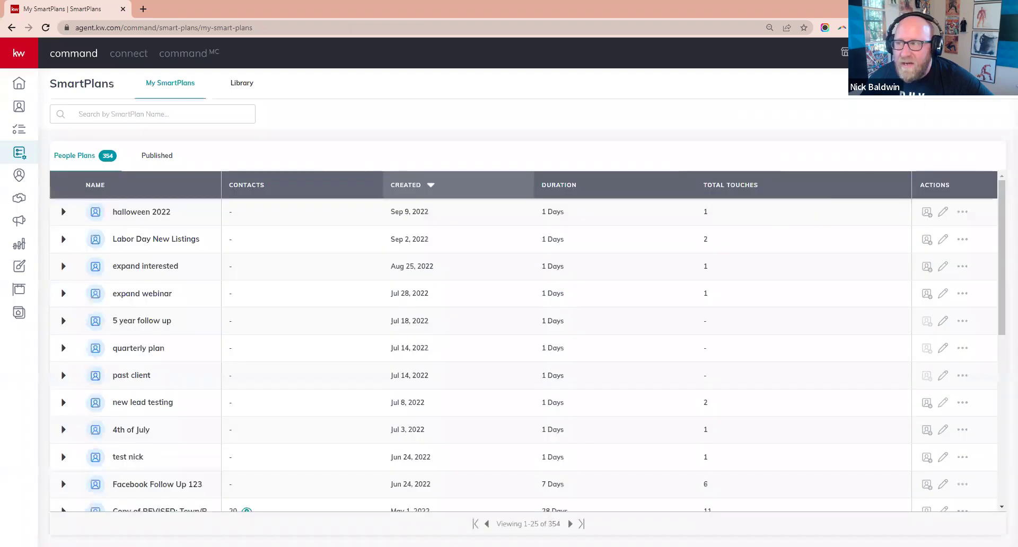
click(950, 83)
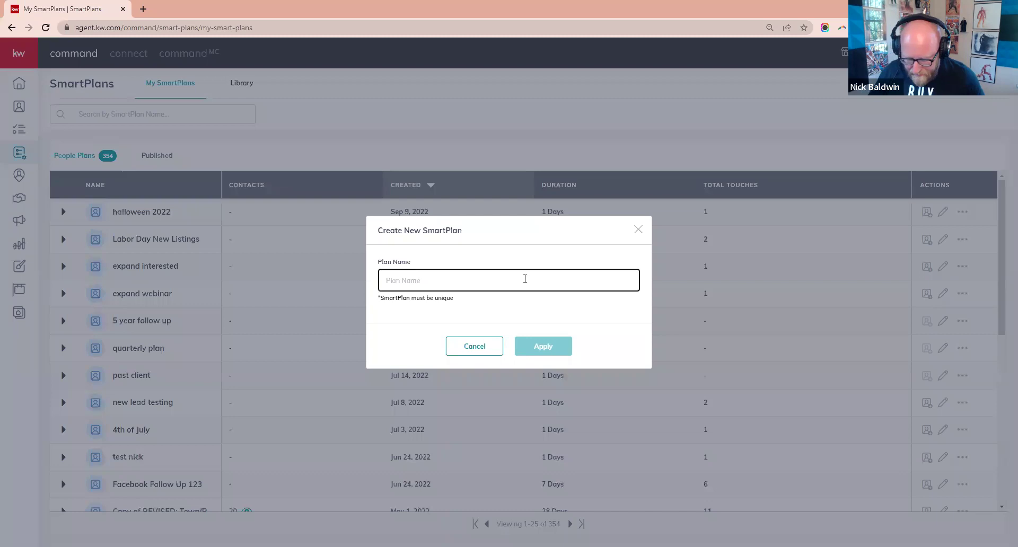
text(Thanksgiving)
key(BackSpace)
key(BackSpace)
key(BackSpace)
key(BackSpace)
key(BackSpace)
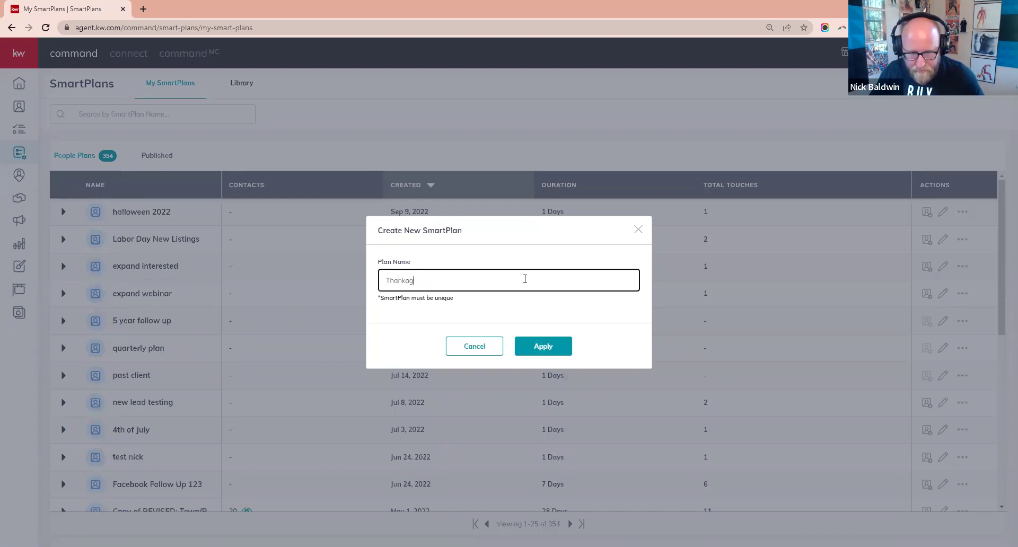
key(BackSpace)
key(BackSpace)
text(sgivin)
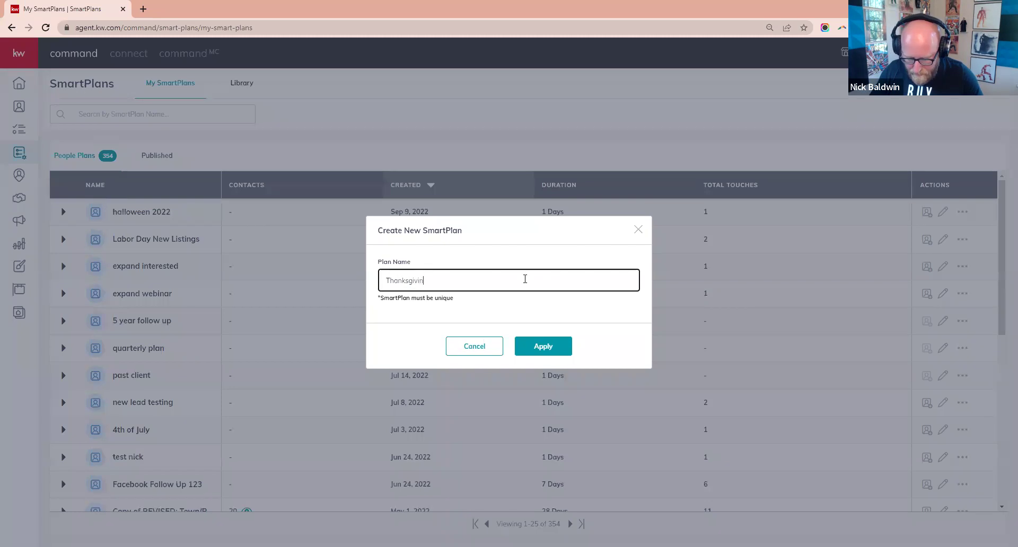
text(g 2022)
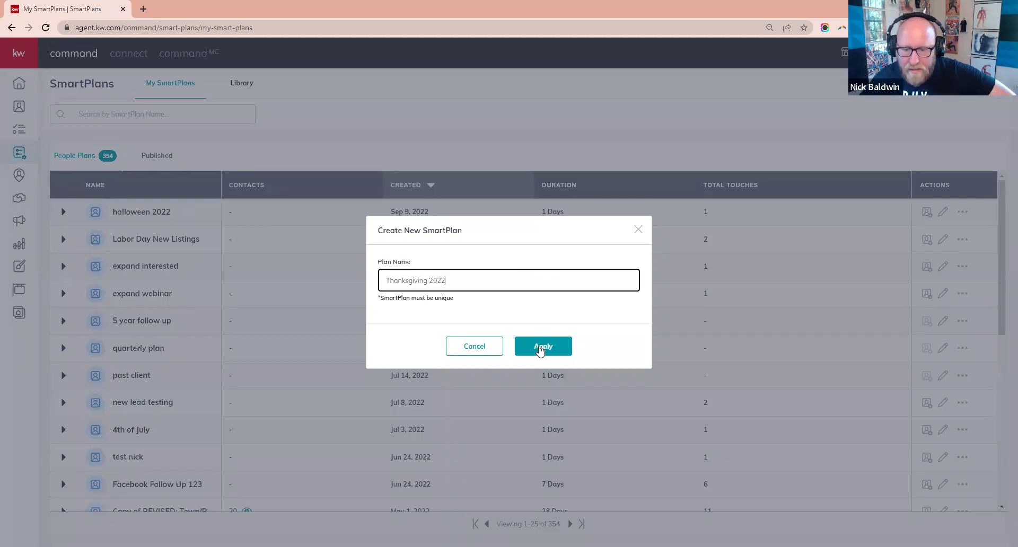
click(541, 349)
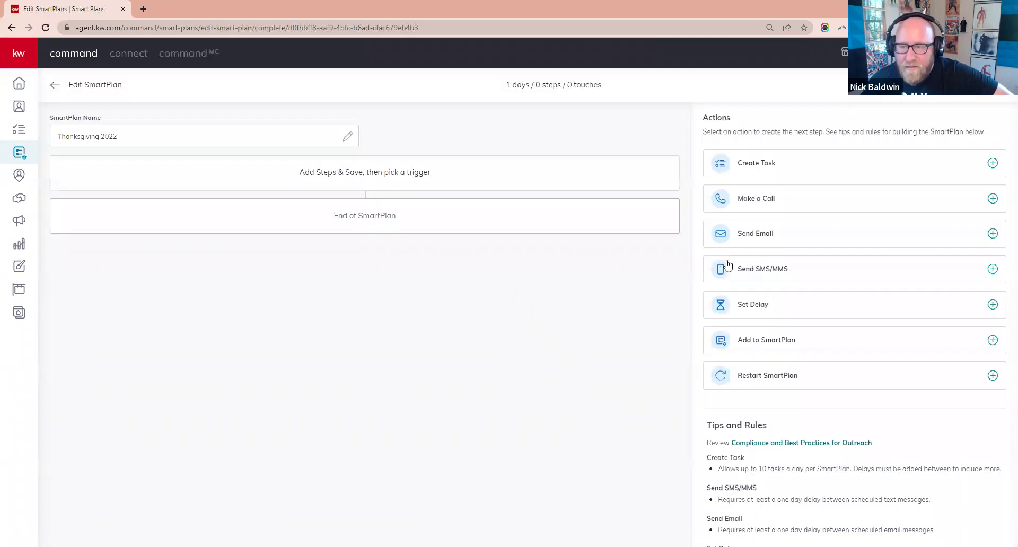
- Add an SMS step reading 'Happy Turkey Day' followed by a turkey emoji and a comma
click(760, 271)
click(442, 316)
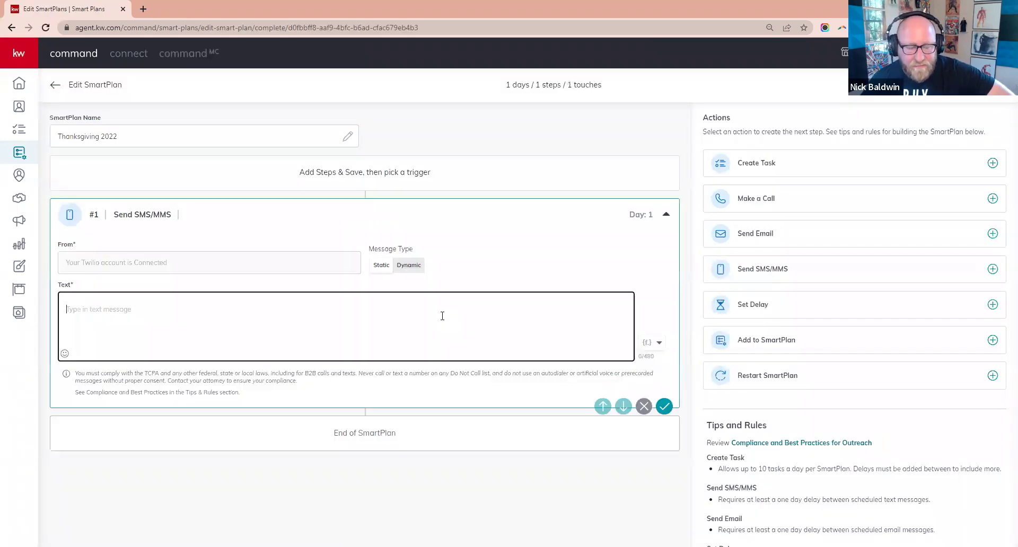
text(Ha)
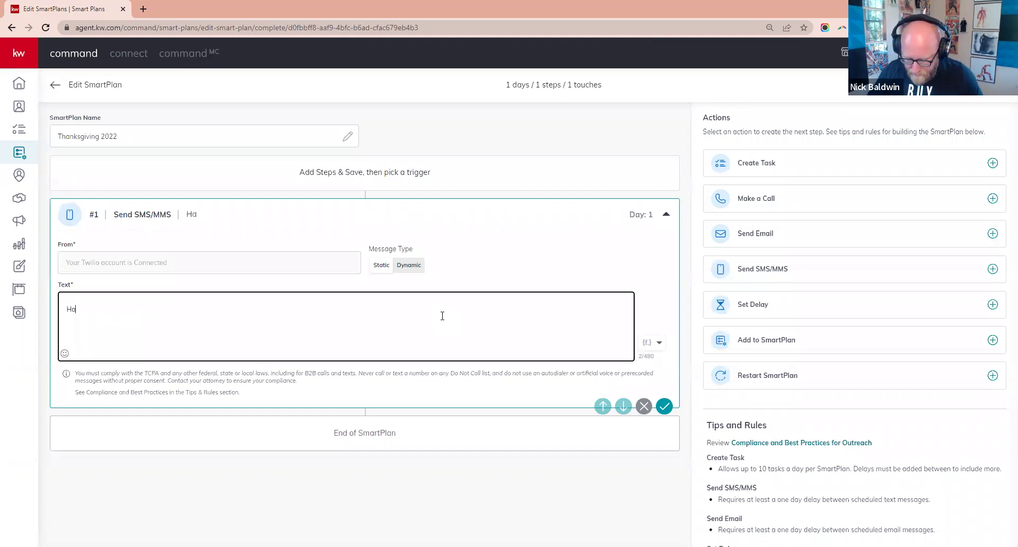
text(ppy Turkey Day)
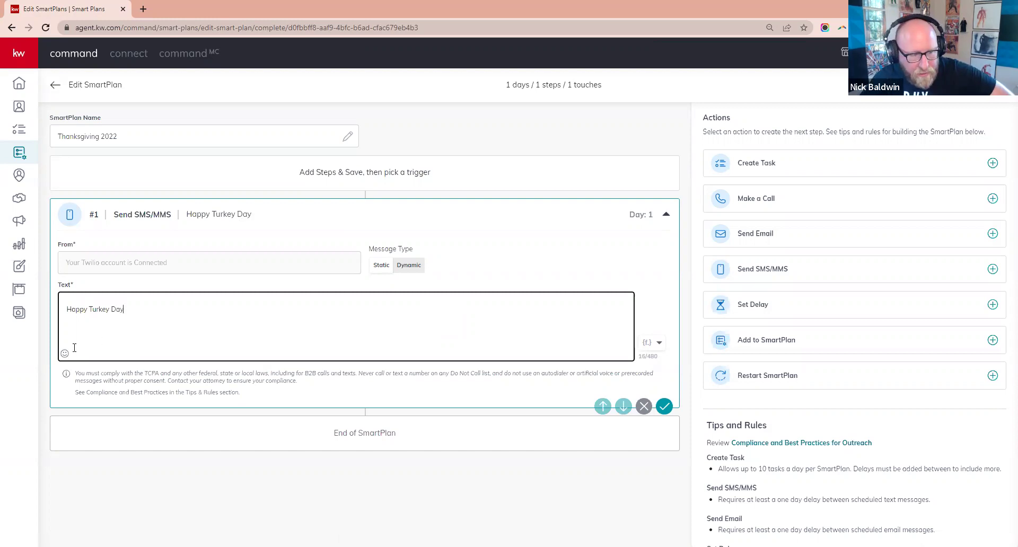
click(64, 353)
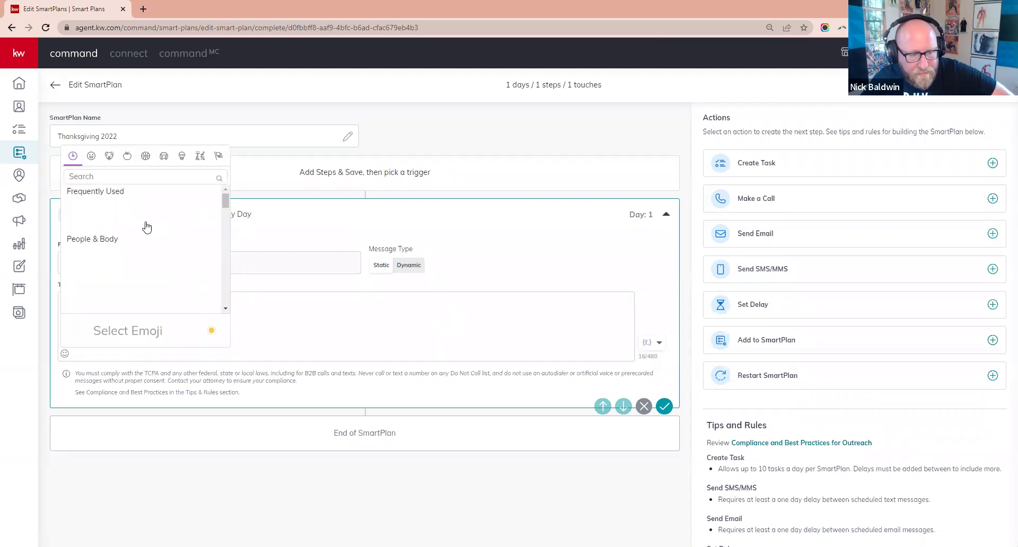
text(turkey)
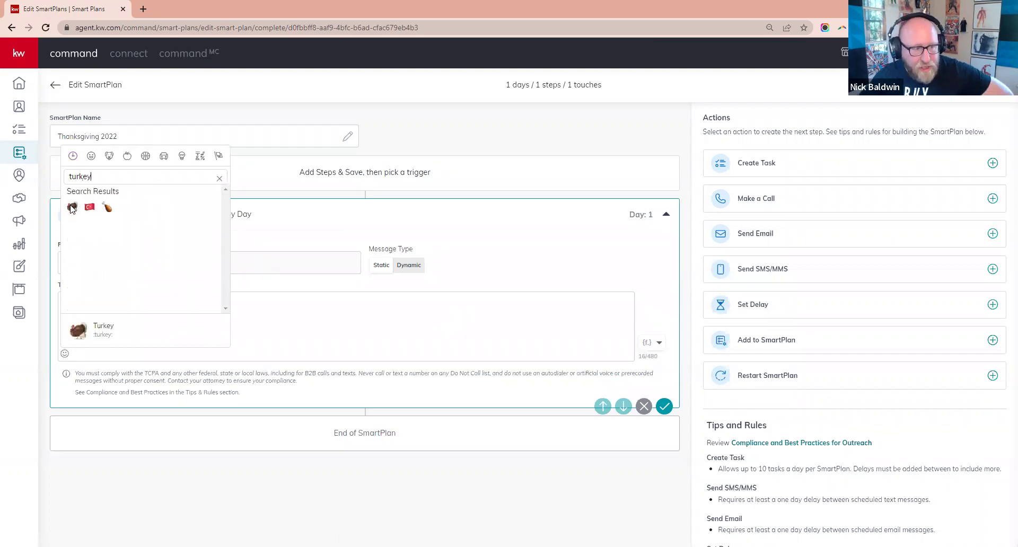
click(72, 207)
text(,)
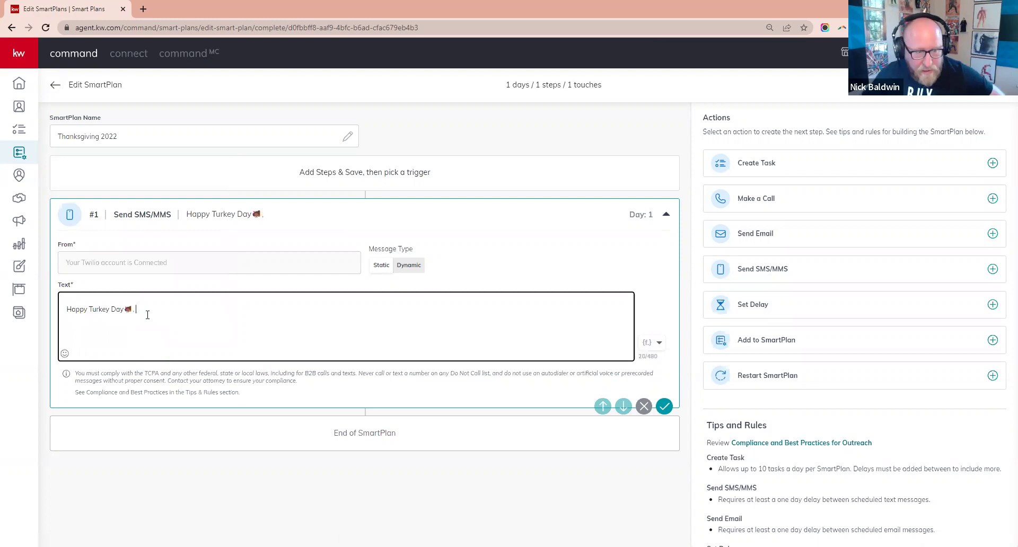
- Insert the contact.first.name merge field followed by '. What's for dessert?'
click(645, 347)
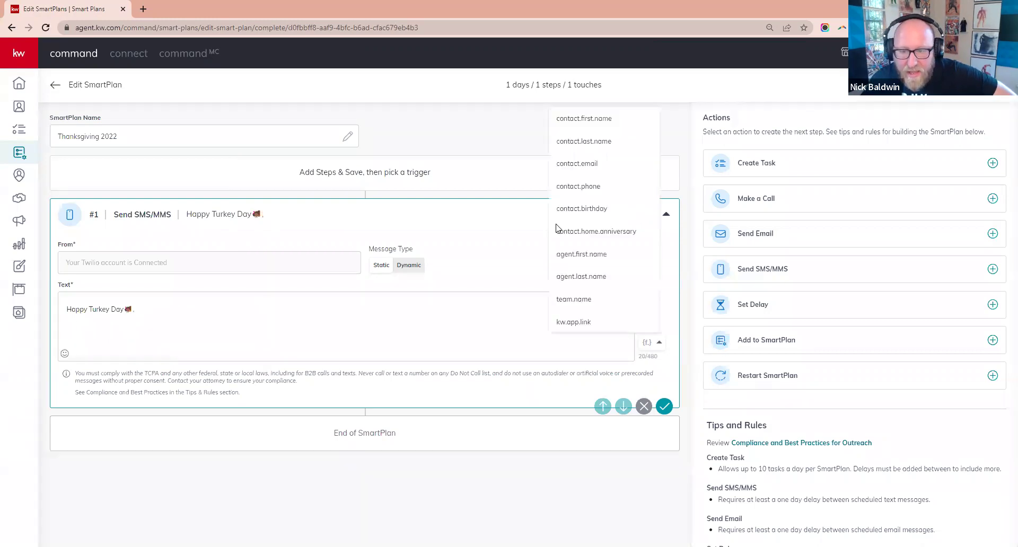
click(589, 118)
click(251, 310)
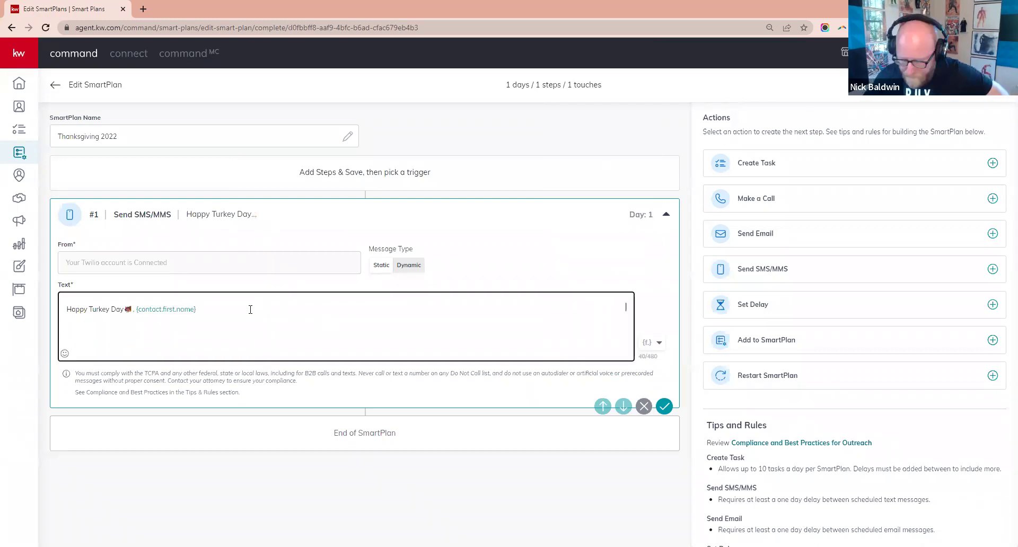
text(. What)
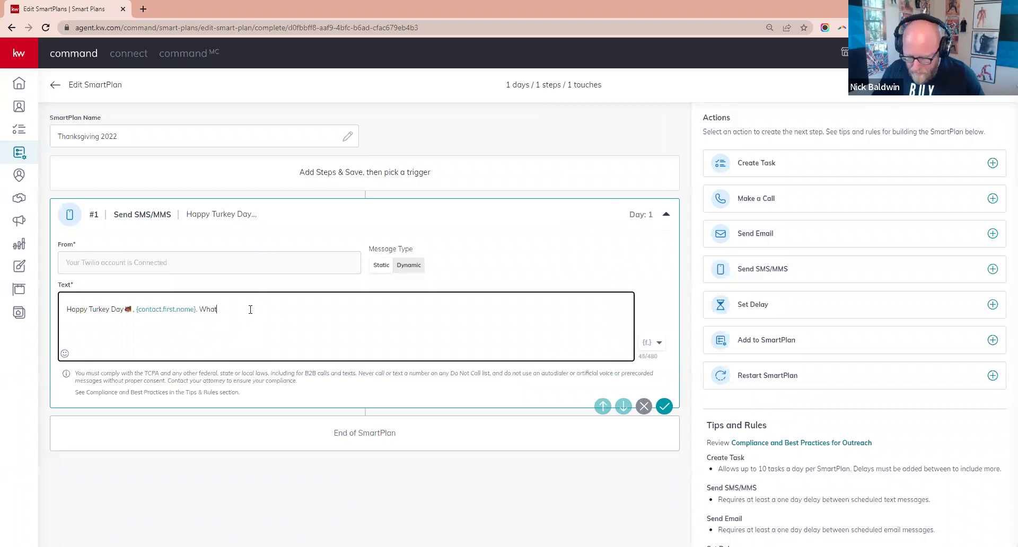
text('s for desse)
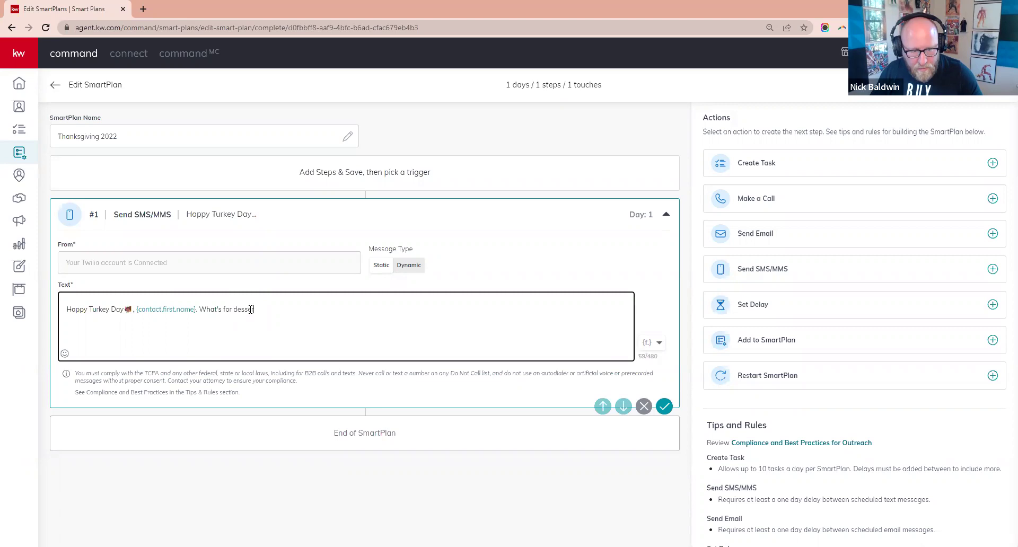
key(BackSpace)
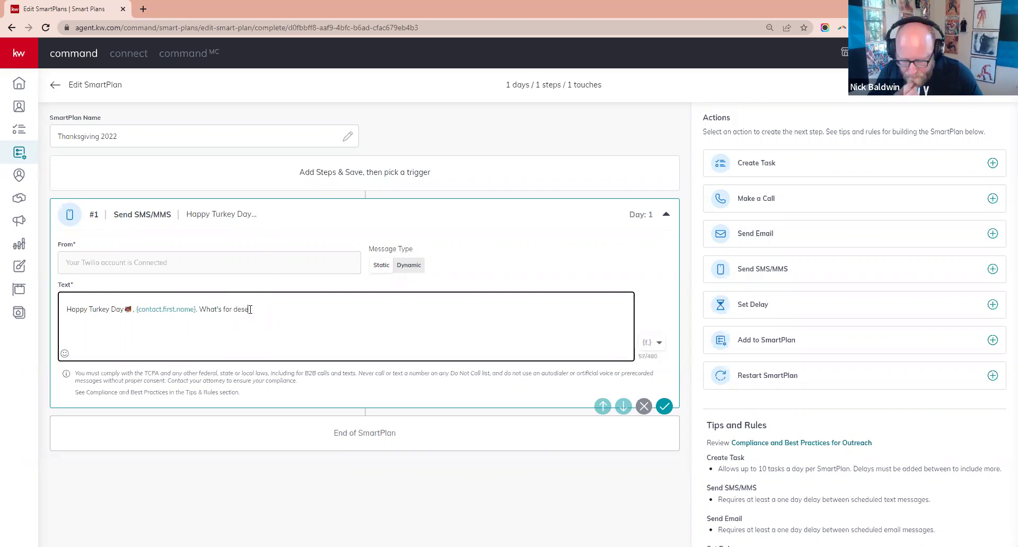
key(BackSpace)
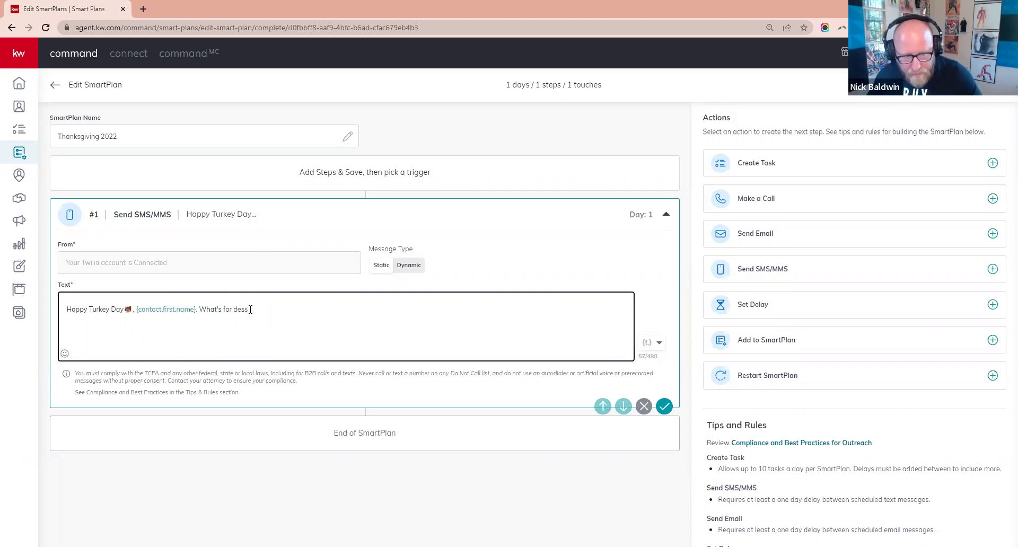
text(rt?)
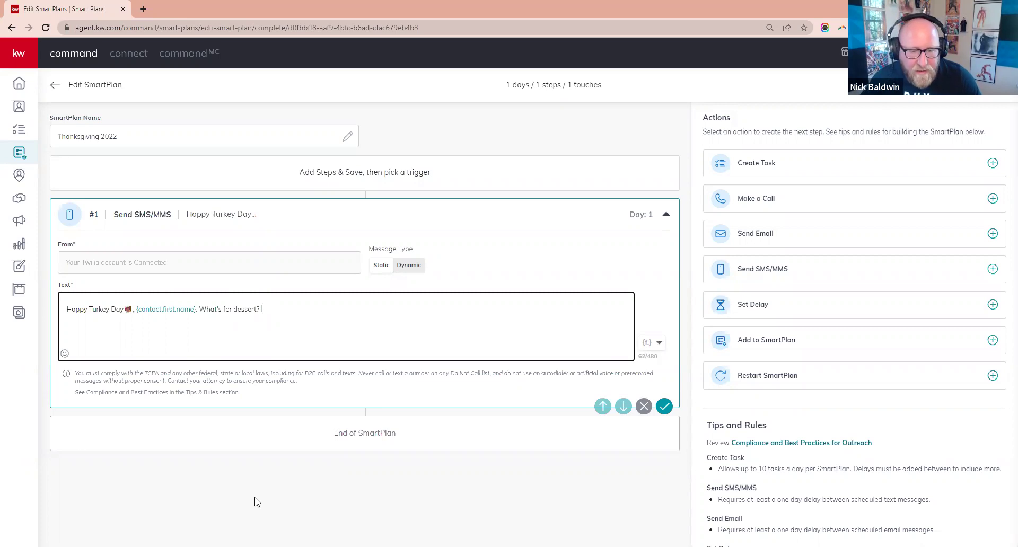
- Save the Thanksgiving text message step and return to the My SmartPlans list
click(646, 289)
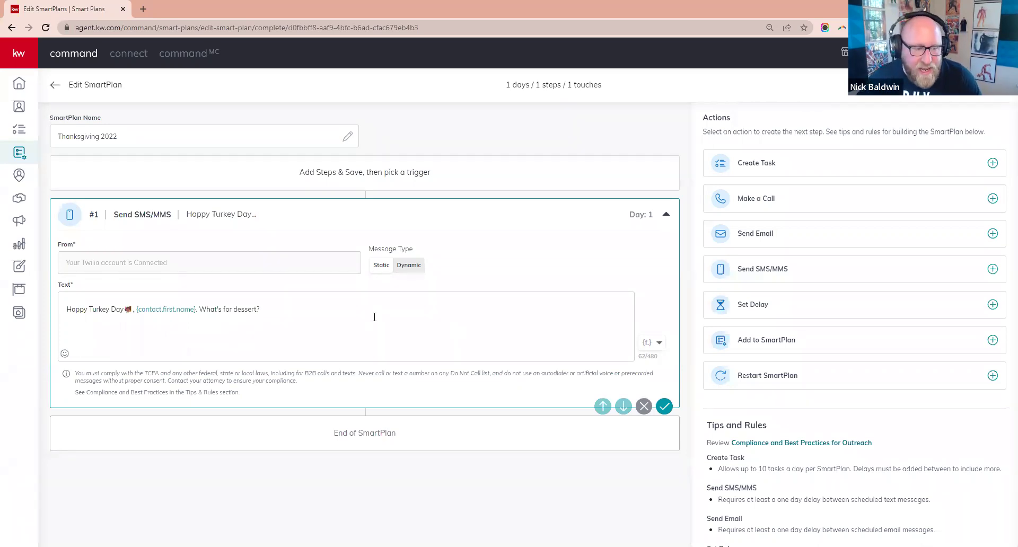
click(664, 407)
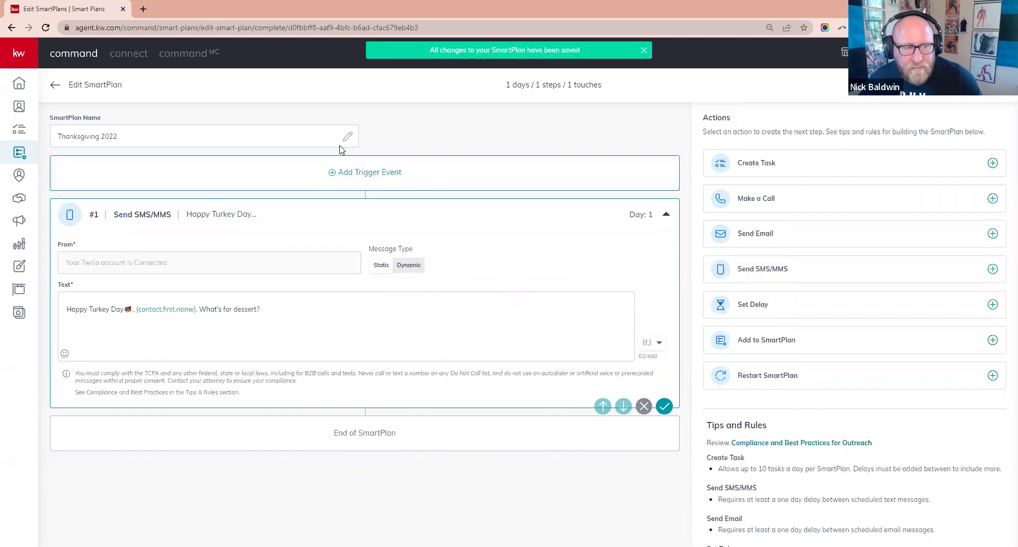
click(56, 85)
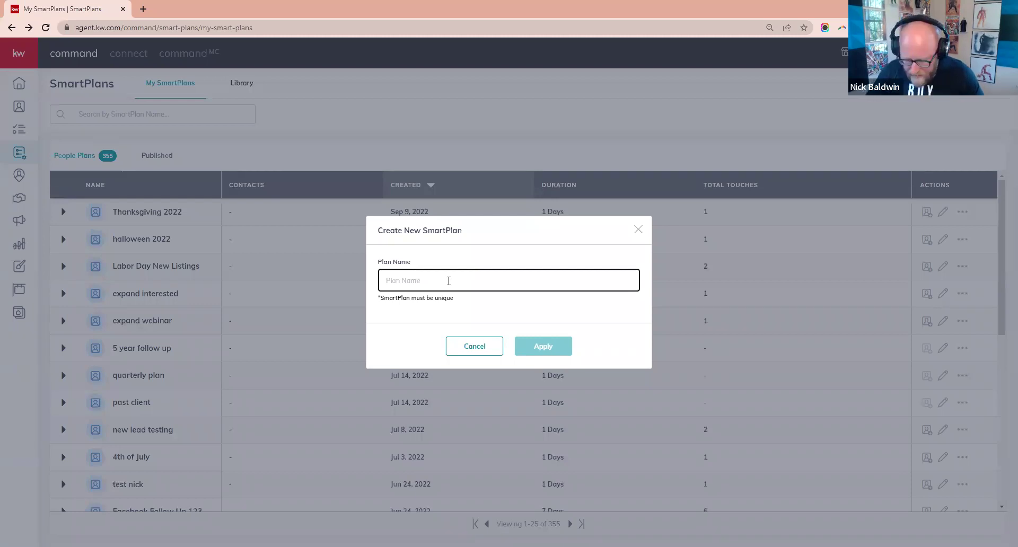
- Create a new SmartPlan named 'Happy New Year 2023'
text(Happy)
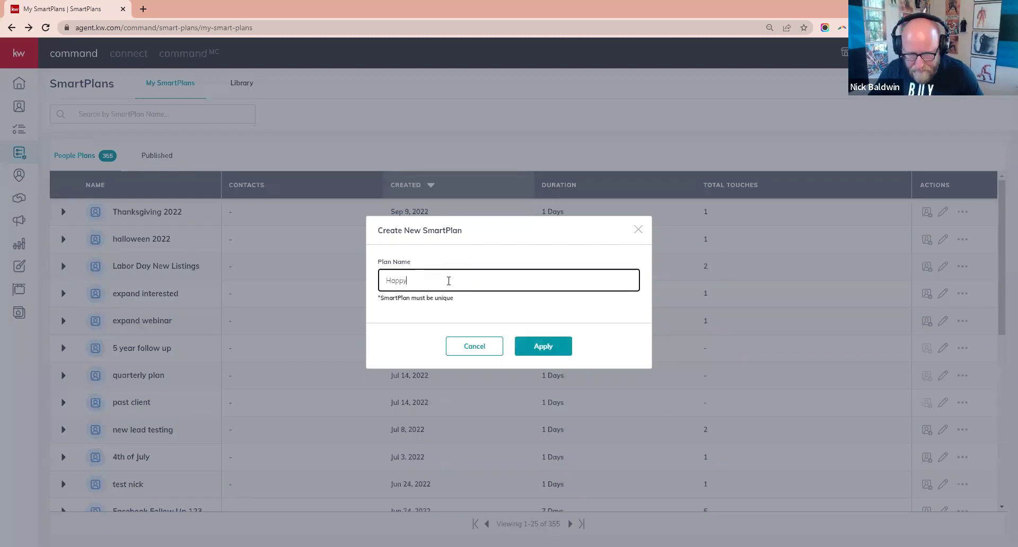
text( New Y)
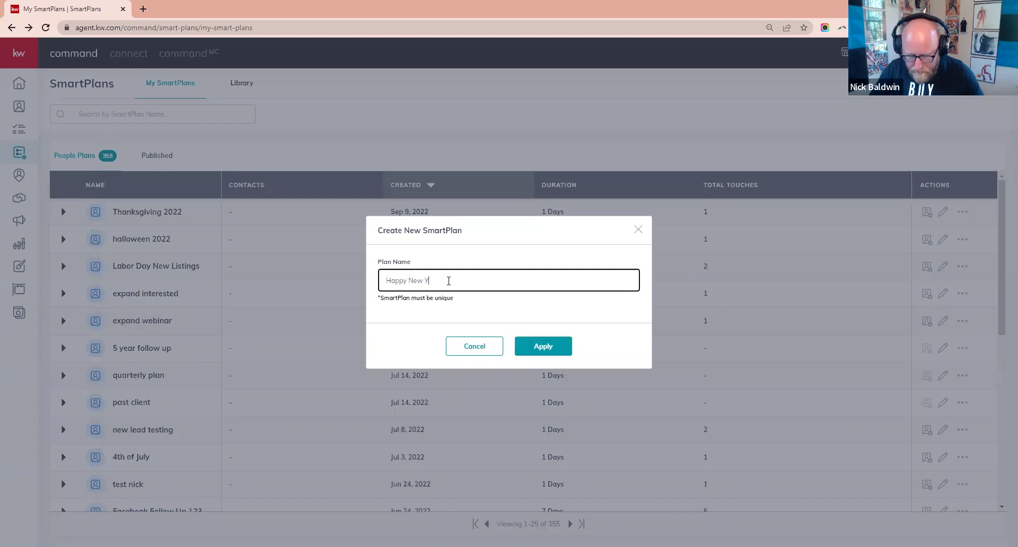
text(ear 2023)
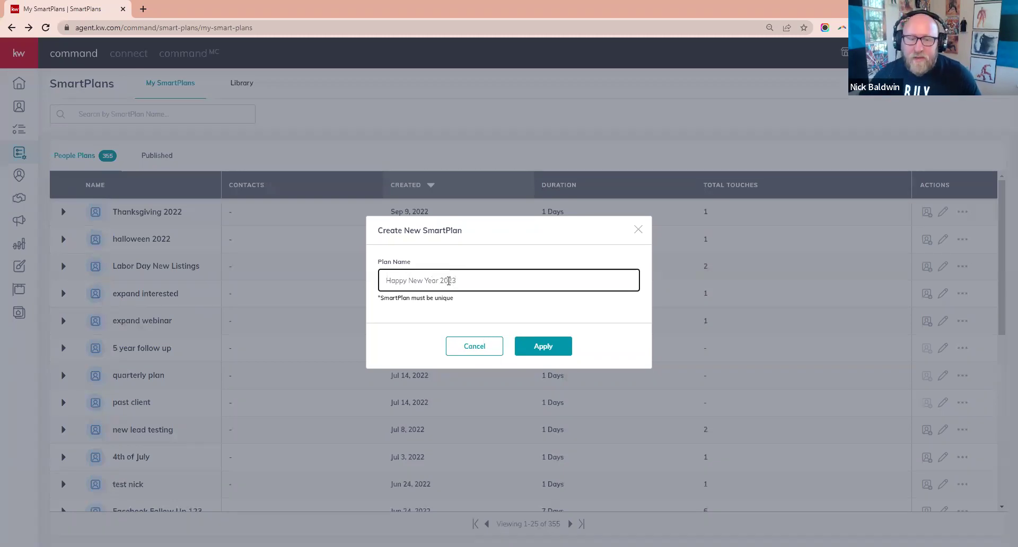
click(543, 348)
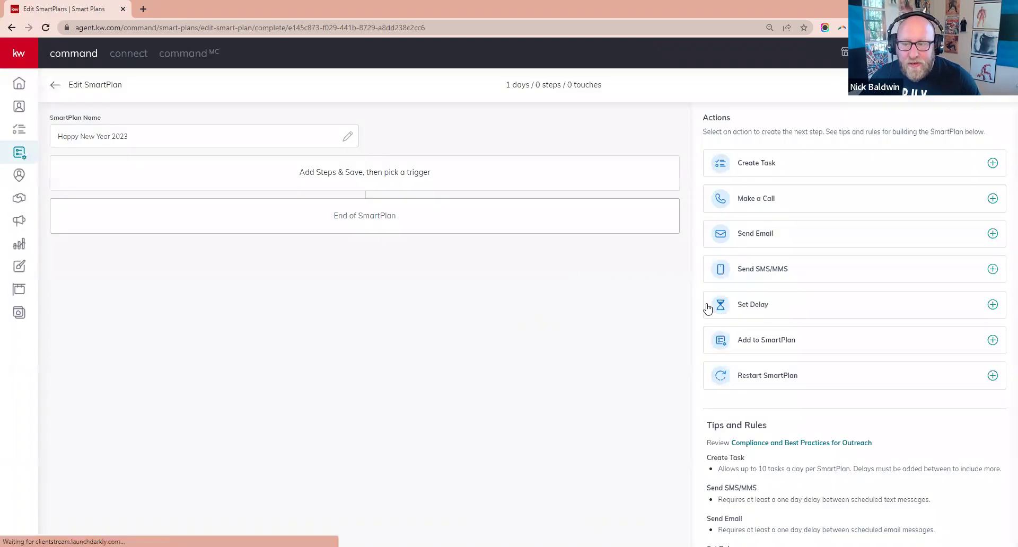
- Add an SMS step and start the message with 'Happy New Year'
click(773, 271)
click(365, 311)
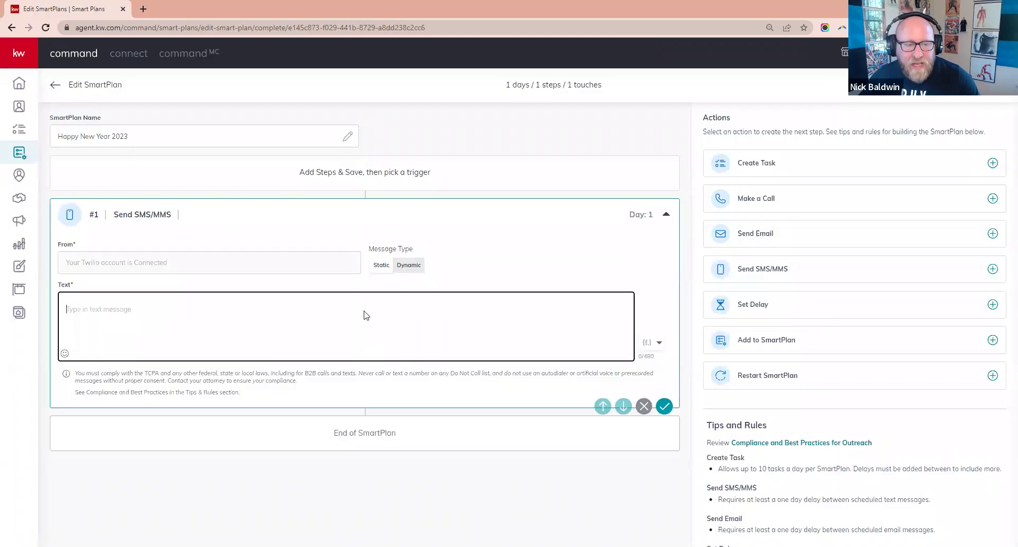
click(522, 224)
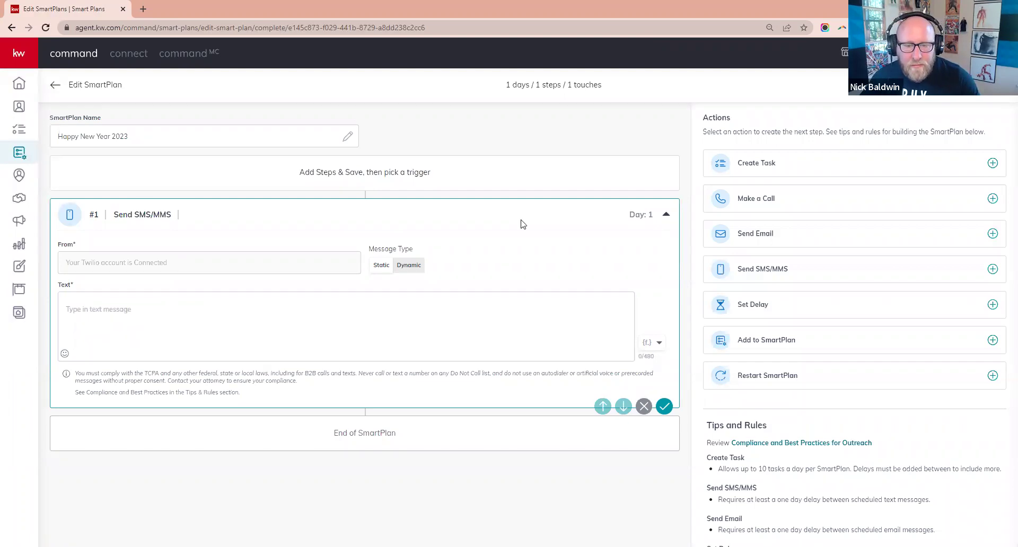
click(209, 310)
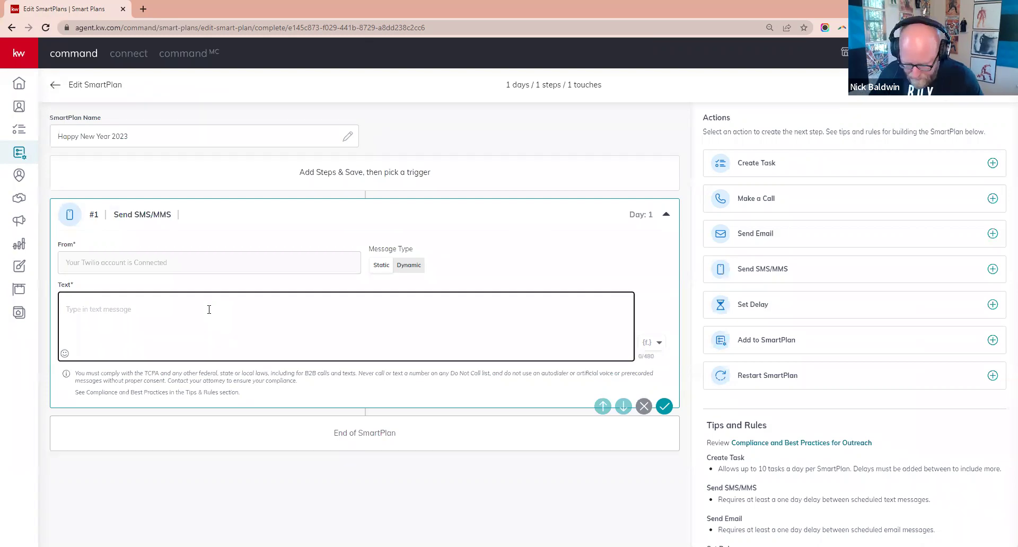
text(Happy New yes=)
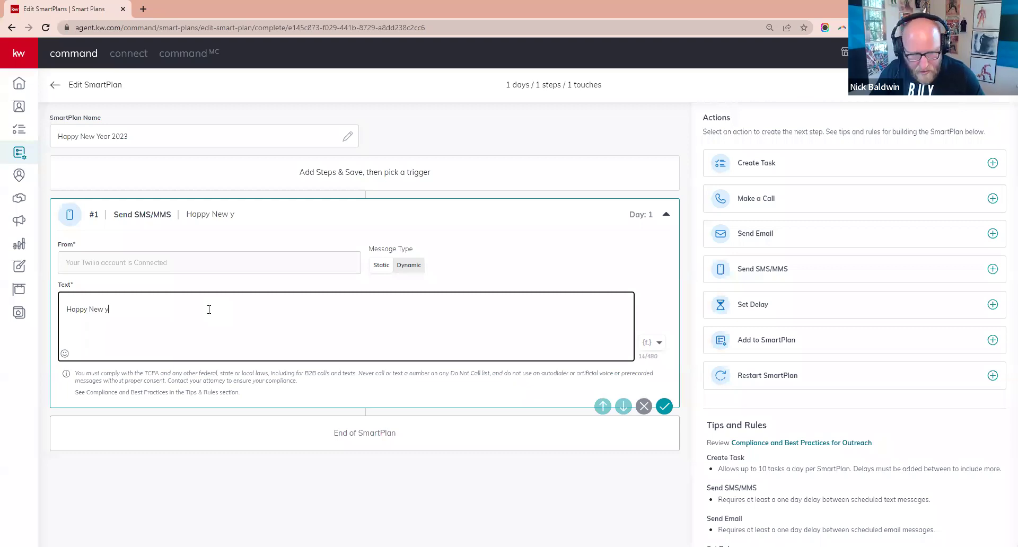
key(BackSpace)
key(BackSpace)
text(ar)
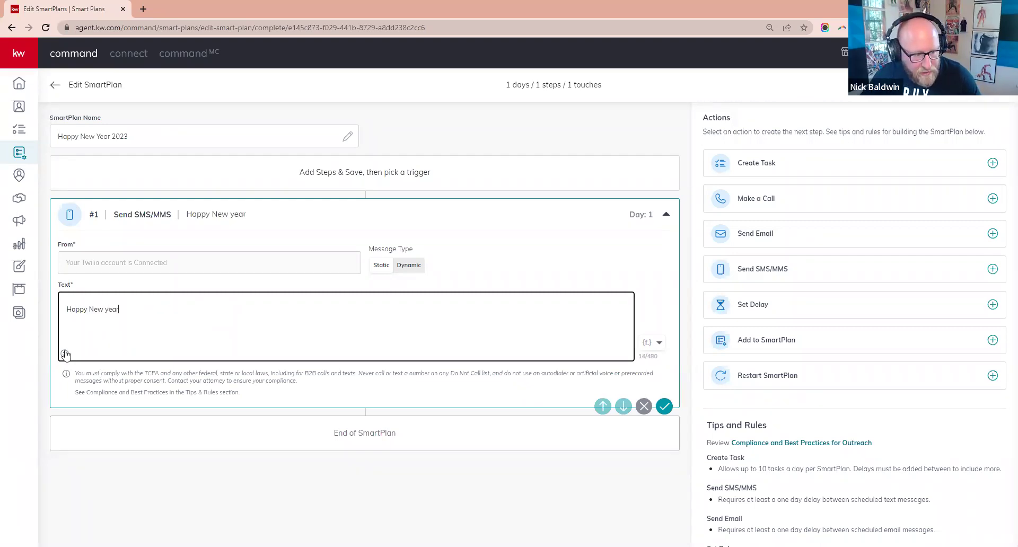
- Add the clinking-glasses emoji, first-name merge field and resolutions question, then save the text
click(65, 354)
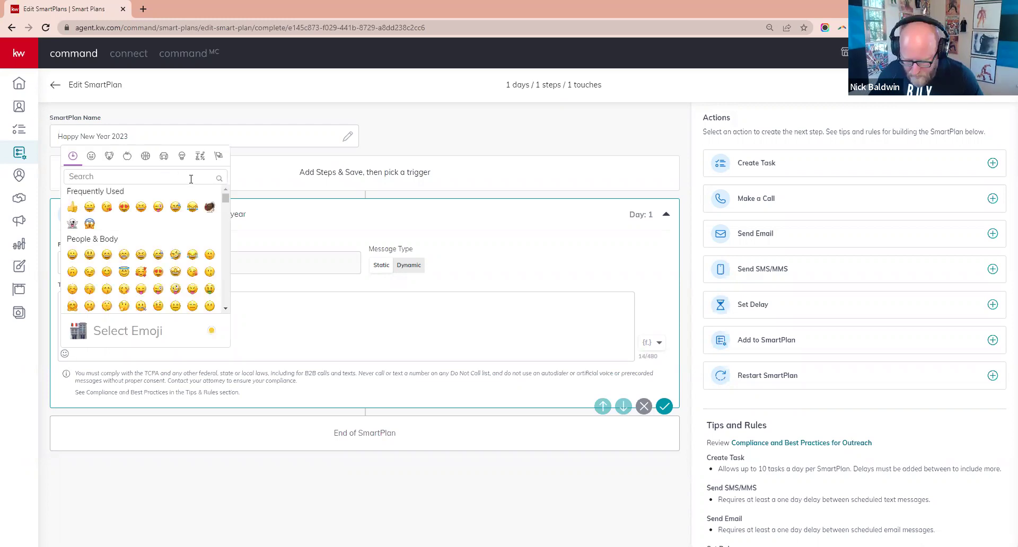
text(party)
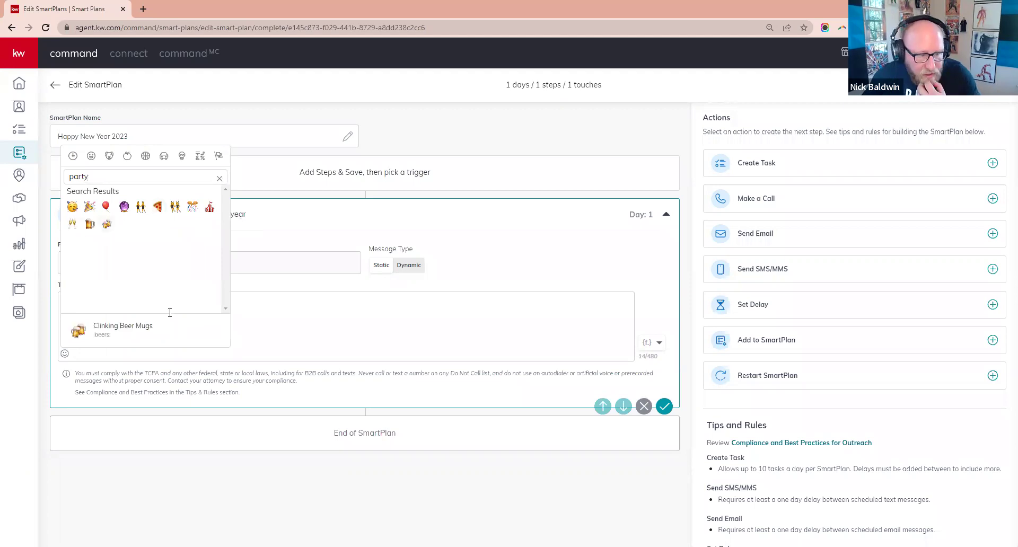
click(72, 224)
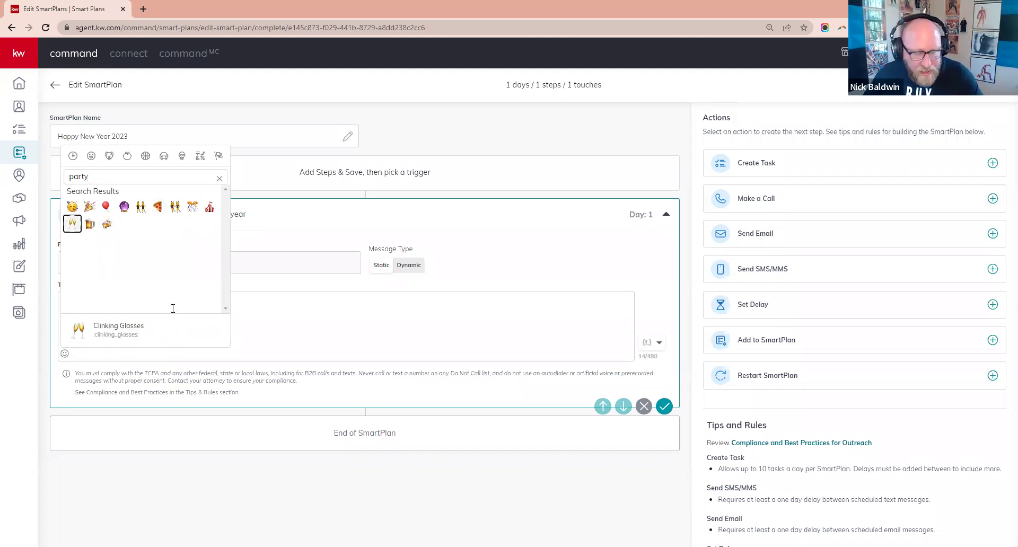
text(,)
click(659, 342)
click(581, 124)
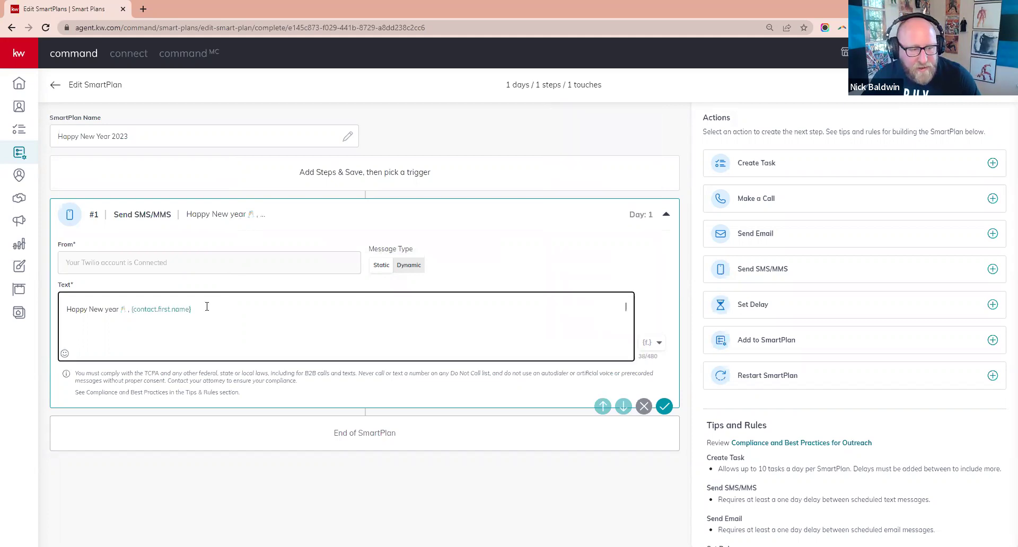
text(. Think you)
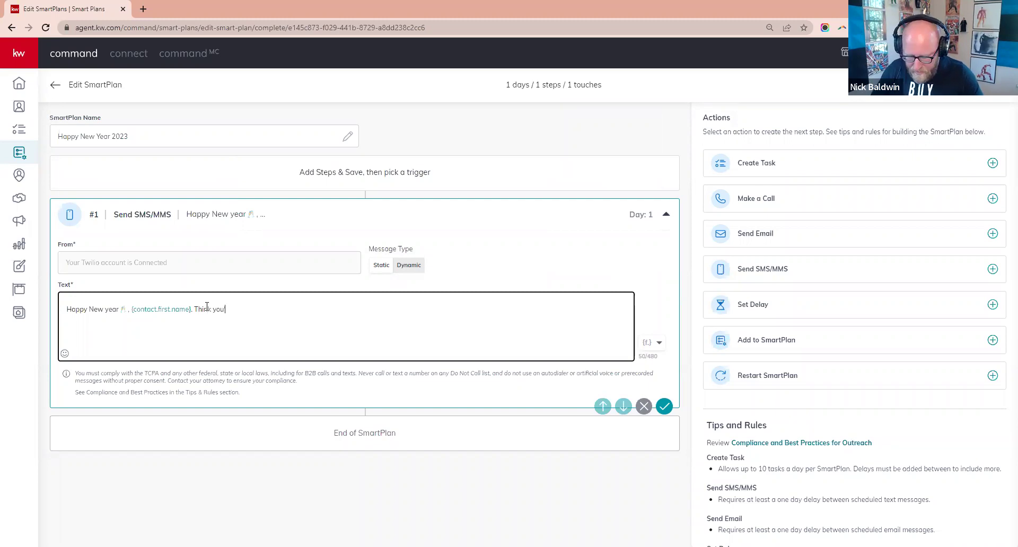
text('ll be able to stick to those resolu)
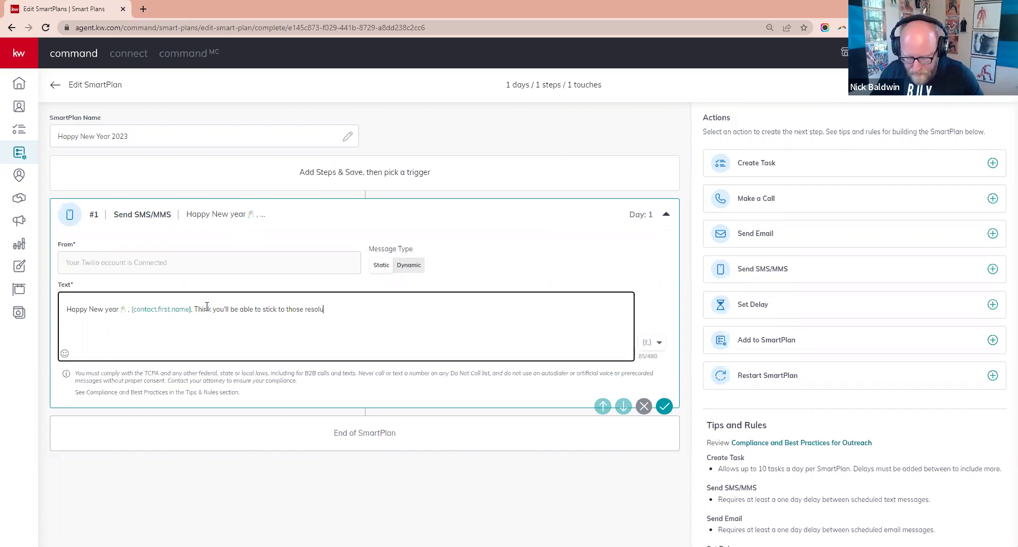
text(tions this t)
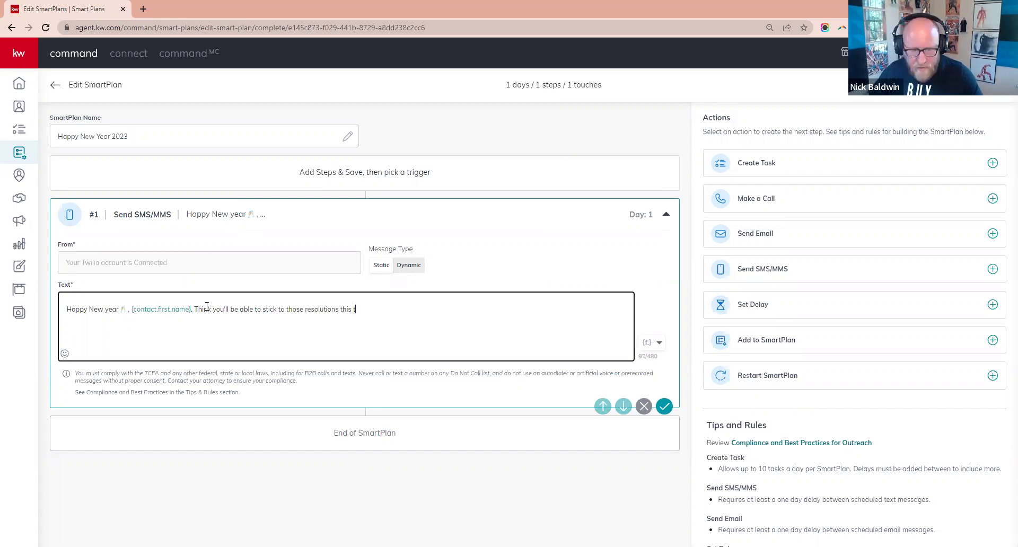
text(ime)
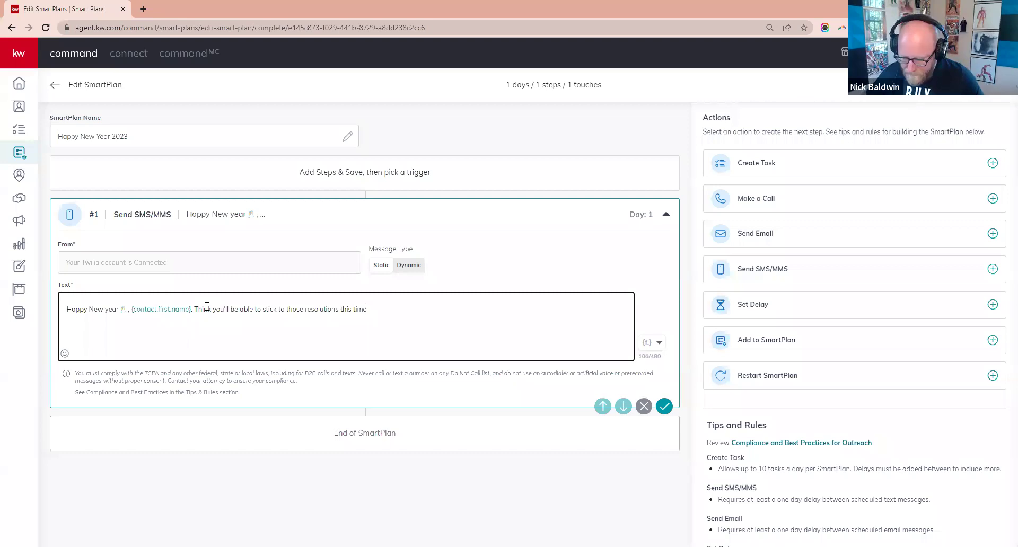
text(r?)
click(664, 406)
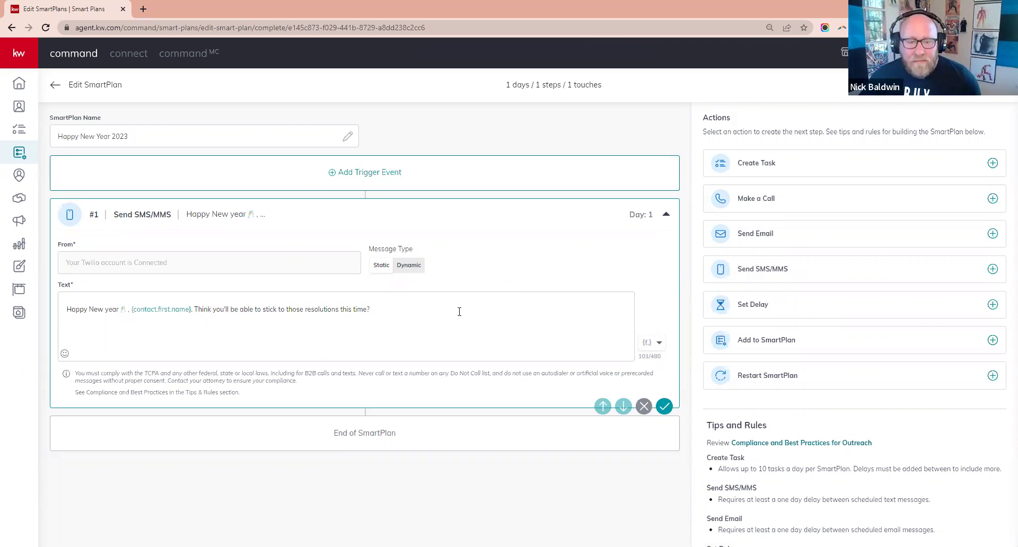
click(459, 312)
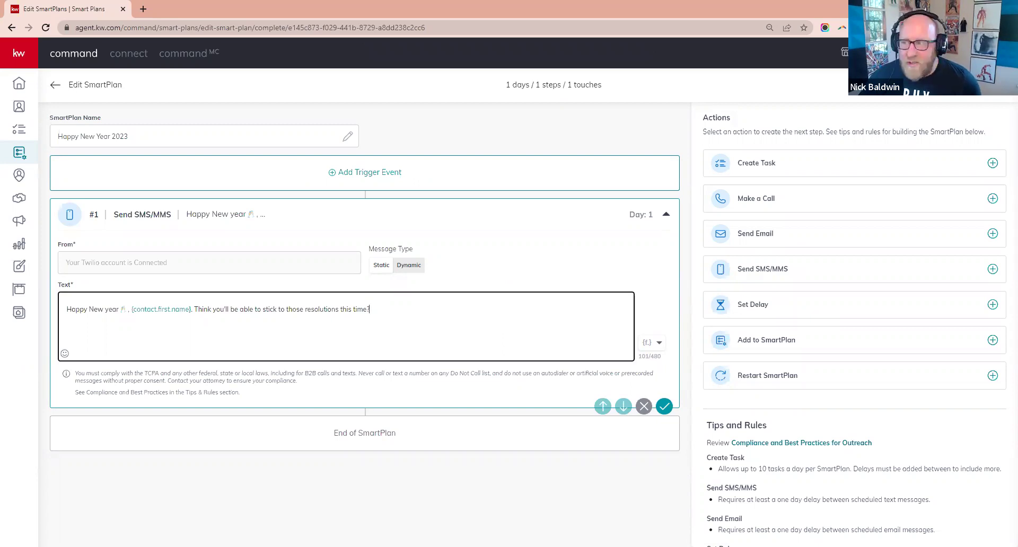
click(314, 202)
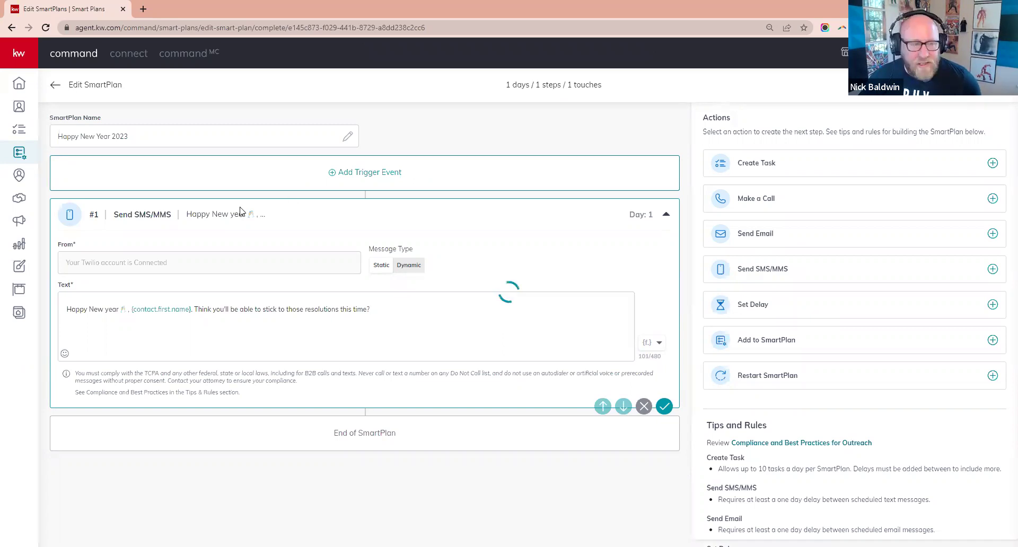
- Show the Contacts list filtered by the team SmartView to 26 MINOTL contacts
click(54, 87)
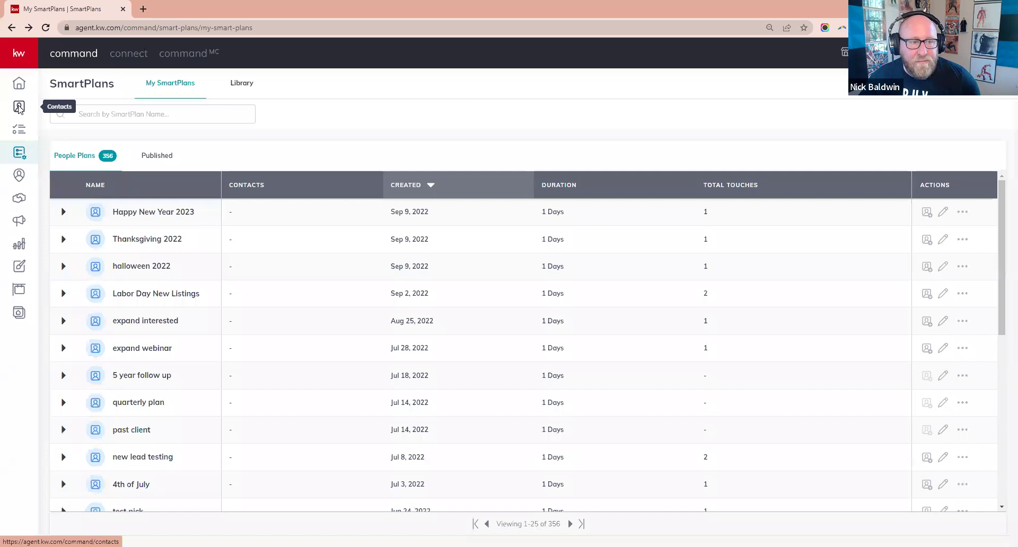
click(19, 108)
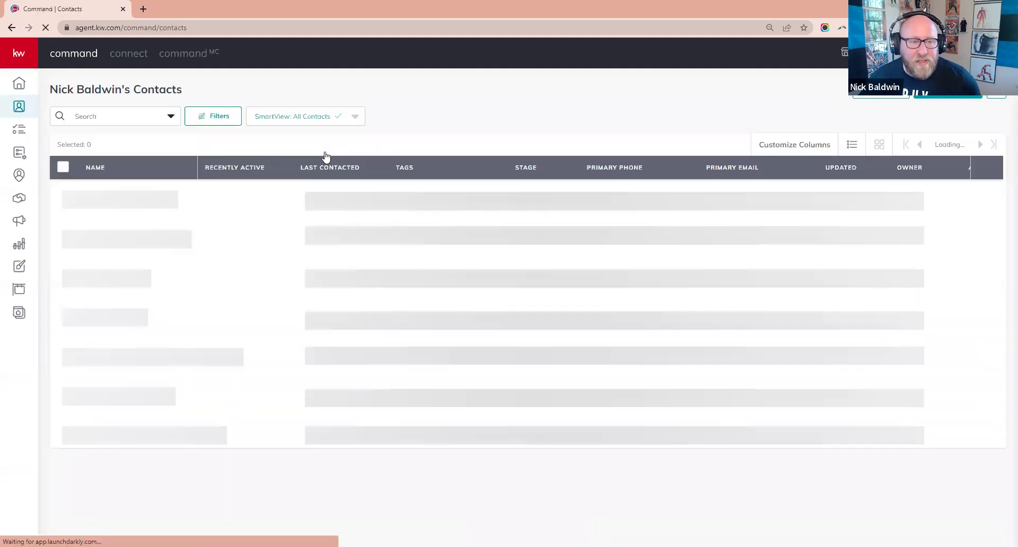
click(296, 251)
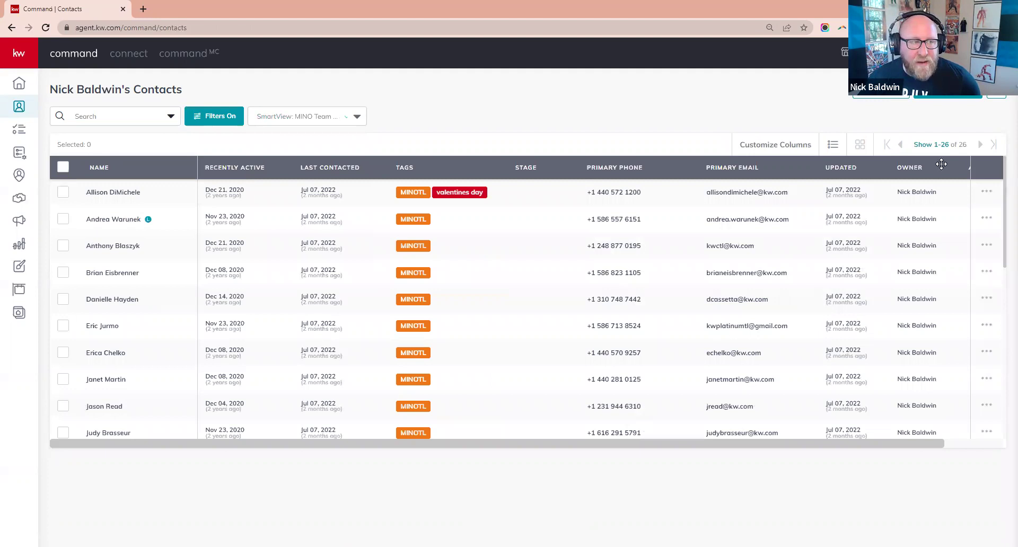
- Select all 26 contacts and set a halloween 2022 start date of 10/31/2022, leaving it unconfirmed
click(63, 167)
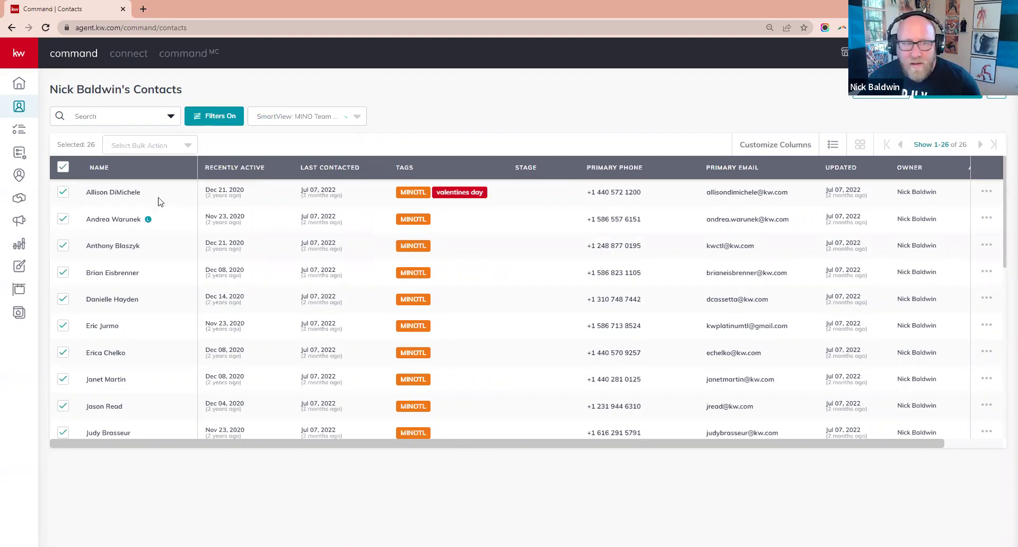
click(151, 147)
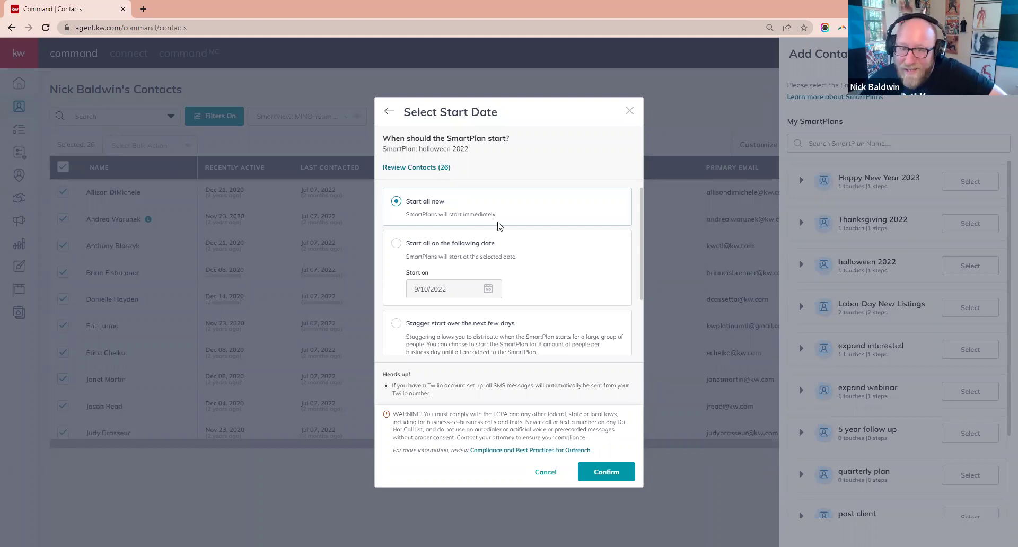
click(397, 244)
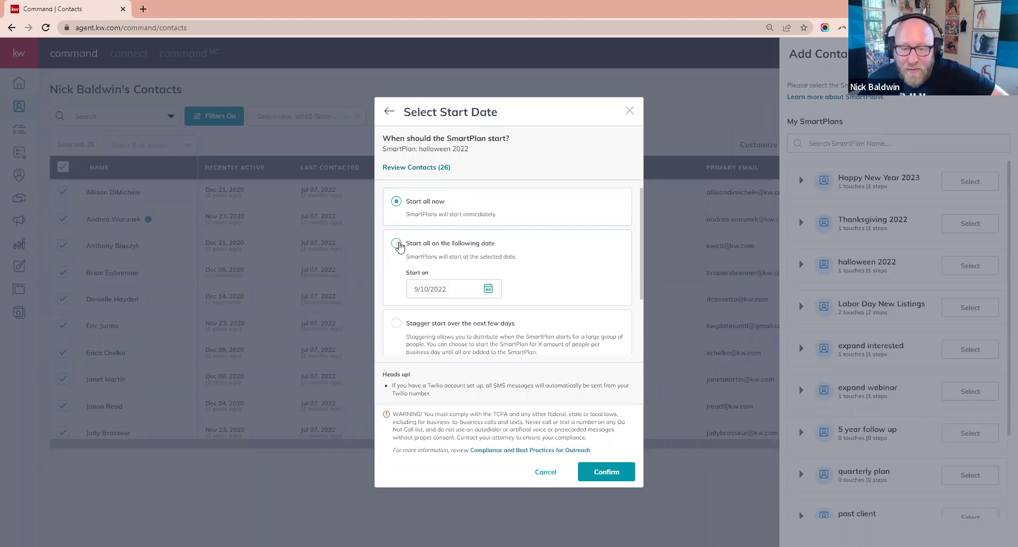
click(489, 289)
scroll(593, 286, down, 2)
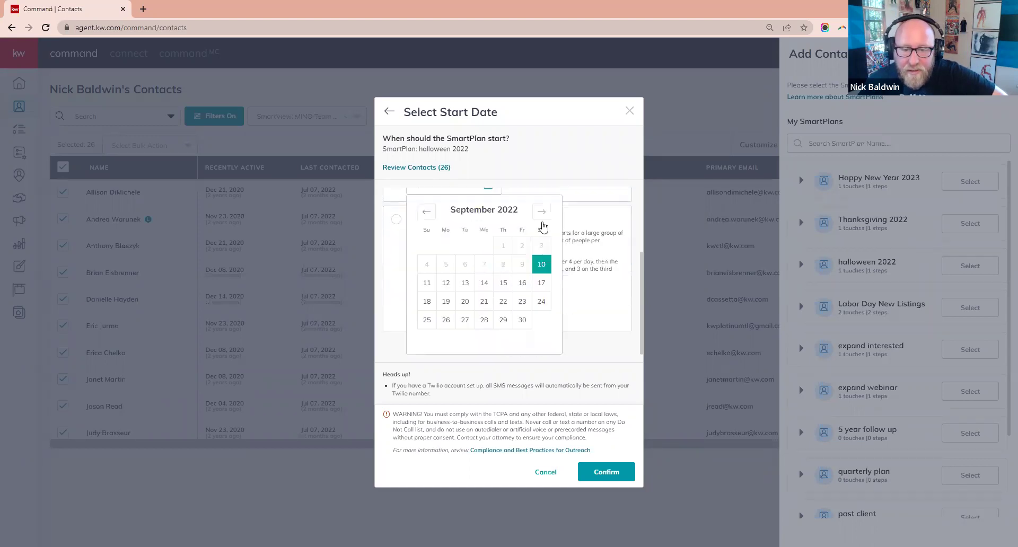
click(541, 212)
click(445, 340)
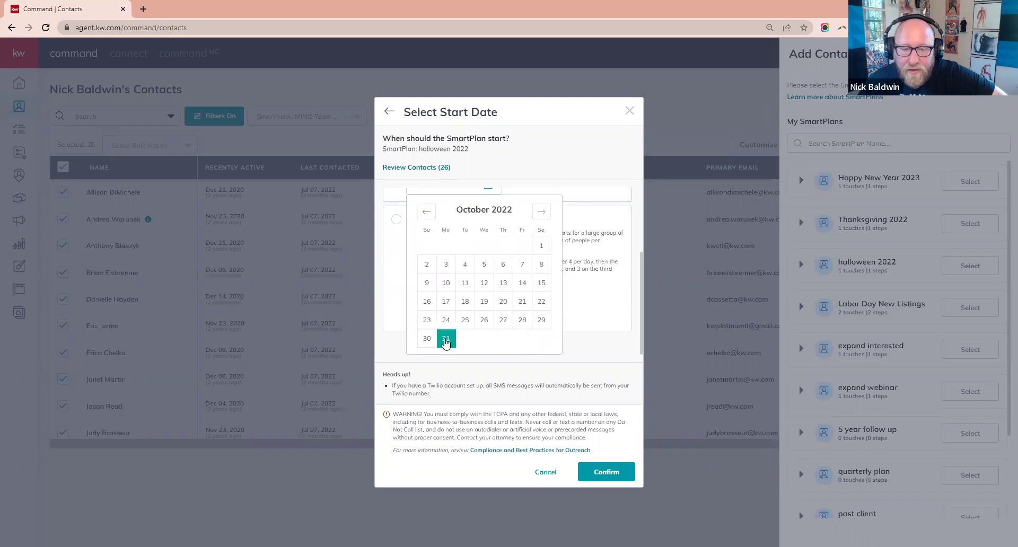
click(576, 218)
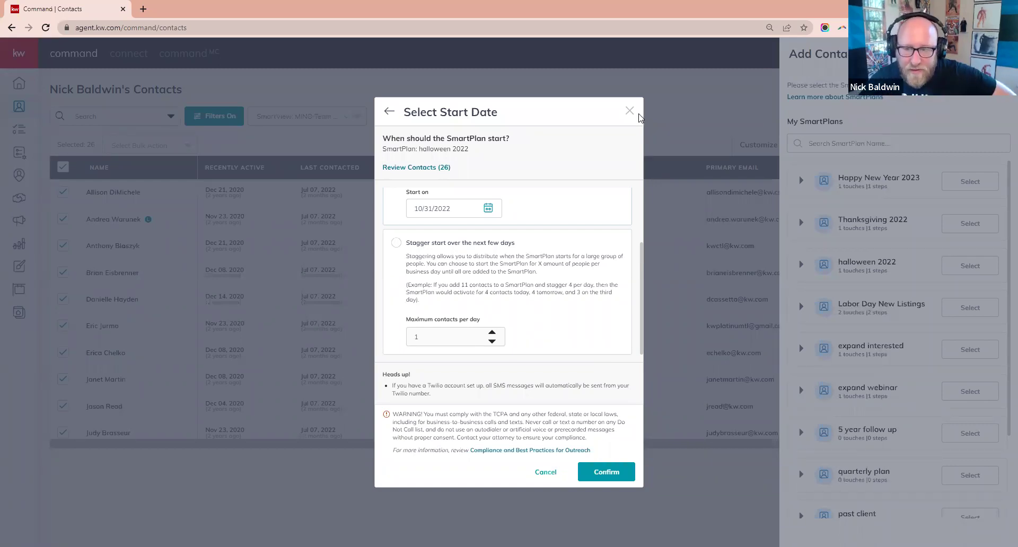
click(810, 279)
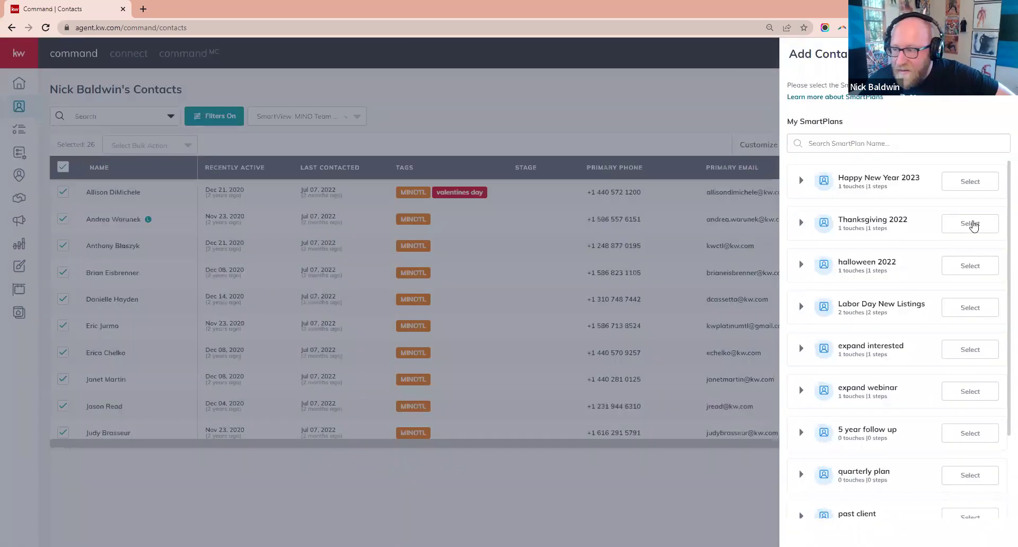
- Add the contacts to Thanksgiving 2022 anyway with a start date of 11/24/2022
click(973, 225)
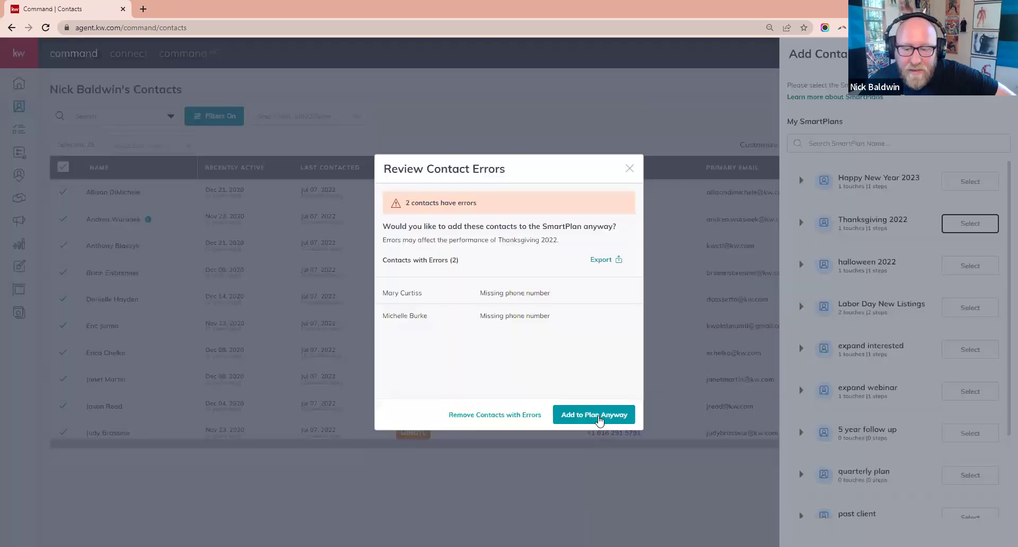
key(Return)
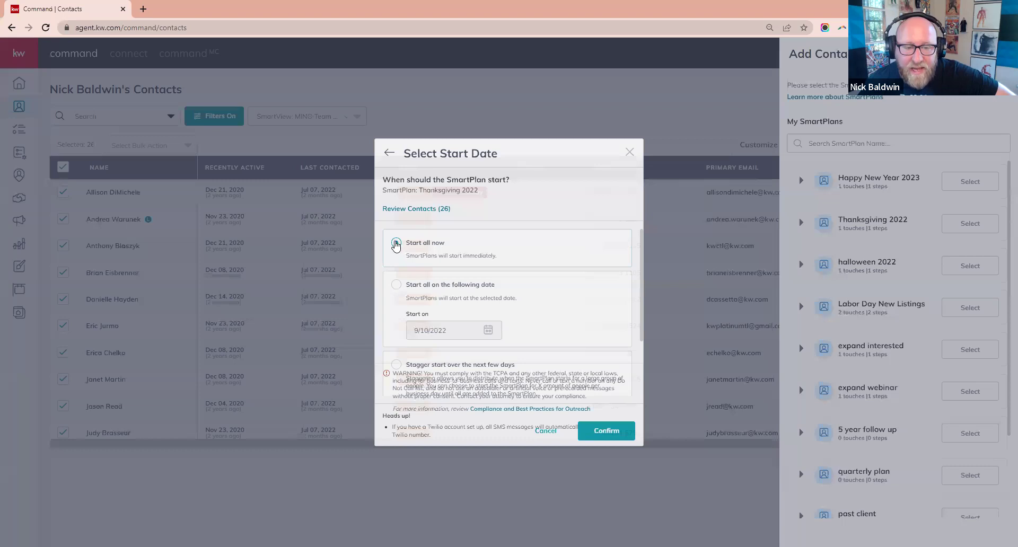
click(396, 243)
click(489, 289)
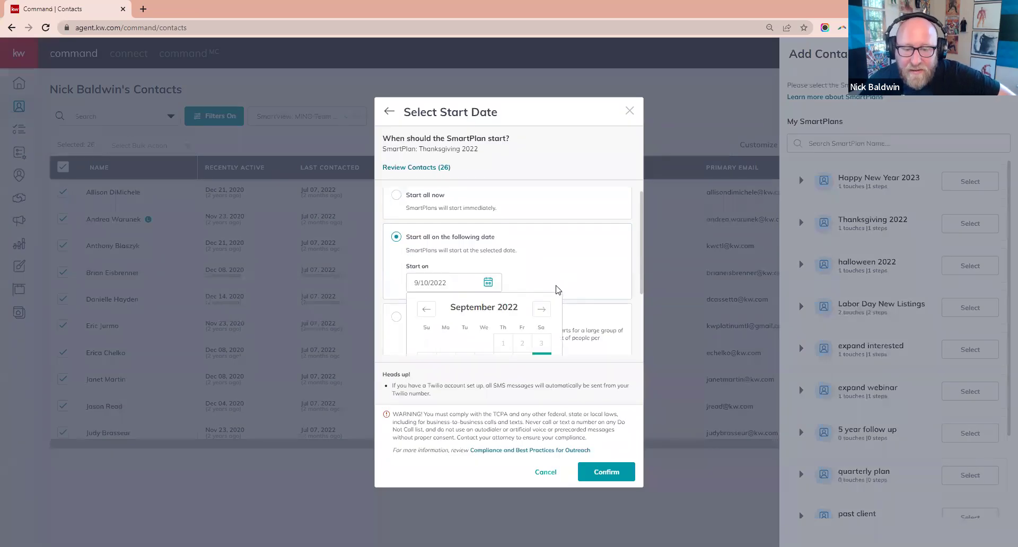
click(542, 212)
click(541, 212)
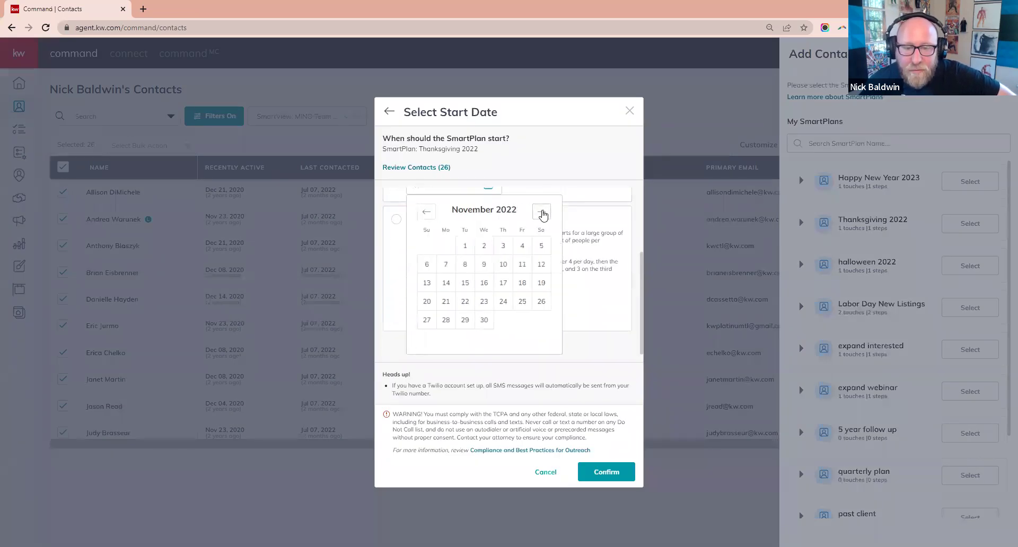
click(504, 303)
click(573, 200)
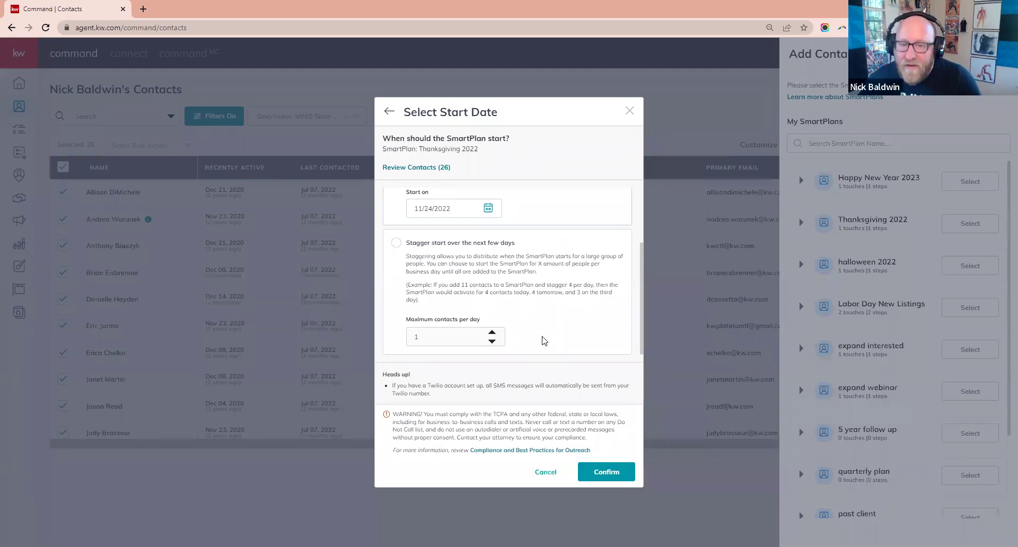
- Recheck the 11/24/2022 date, close it unconfirmed, and choose Happy New Year 2023 instead
click(488, 208)
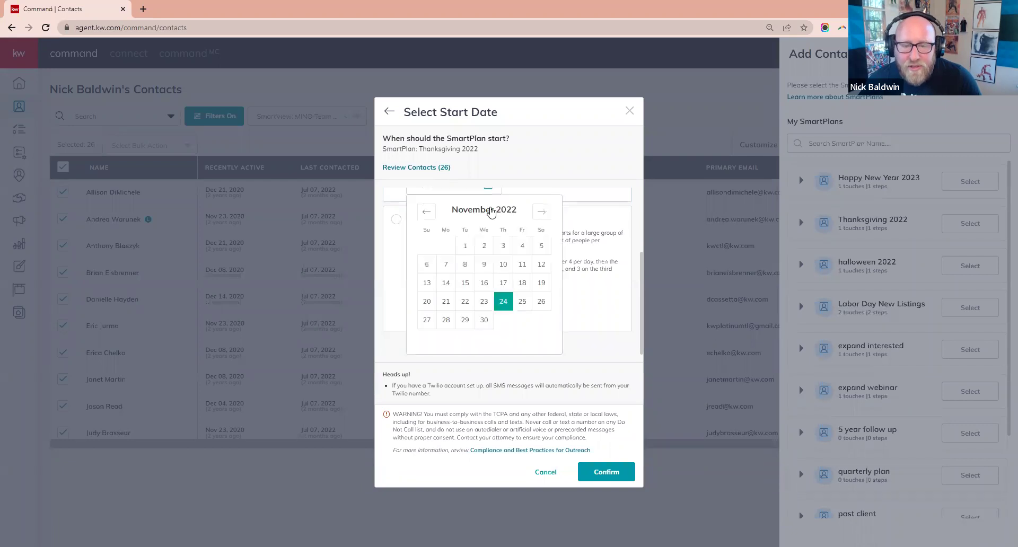
click(593, 220)
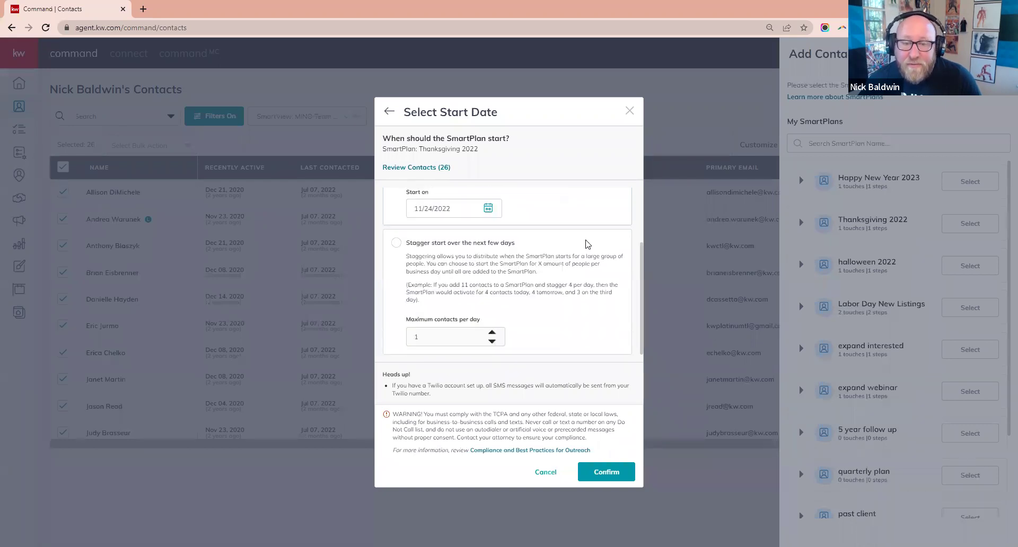
scroll(588, 233, up, 2)
click(629, 110)
click(970, 183)
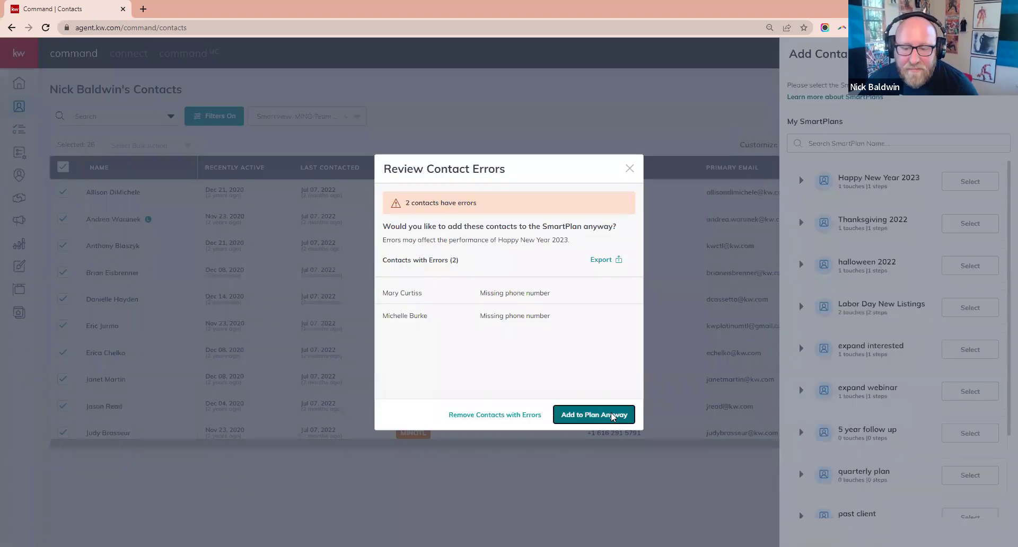
- Add the contacts to Happy New Year 2023 anyway, starting all on 1/1/2023
click(611, 413)
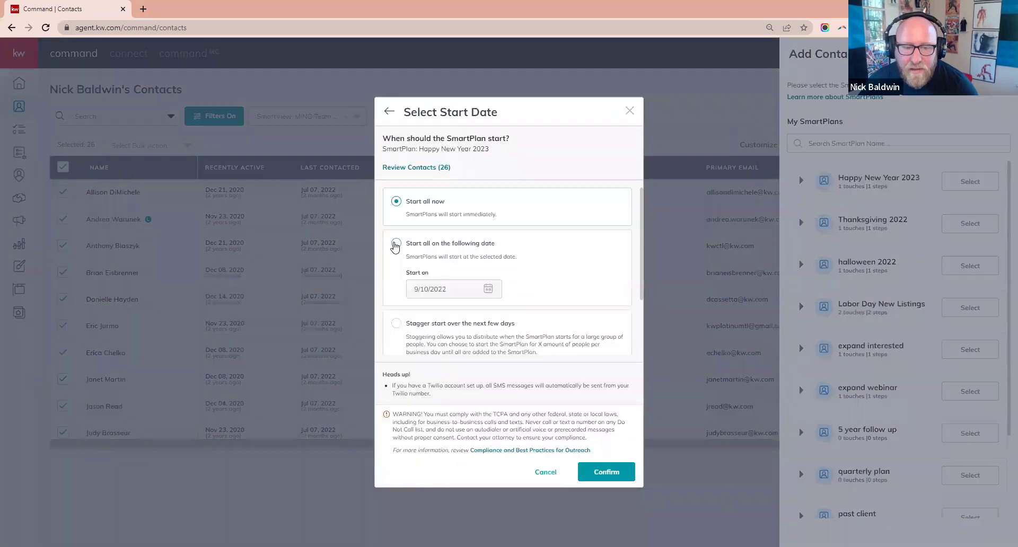
click(488, 290)
scroll(592, 314, down, 2)
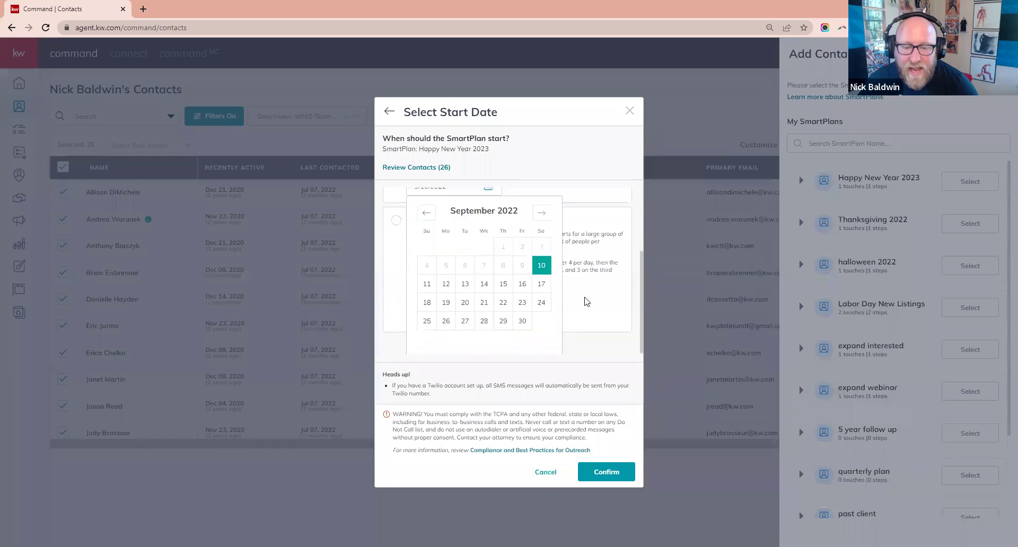
click(541, 212)
click(541, 212)
click(541, 212)
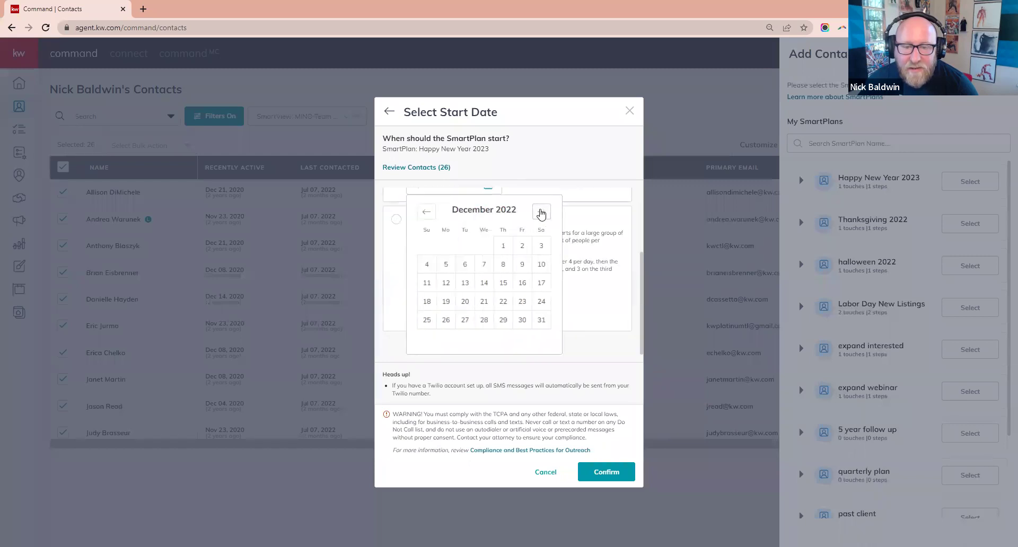
click(541, 213)
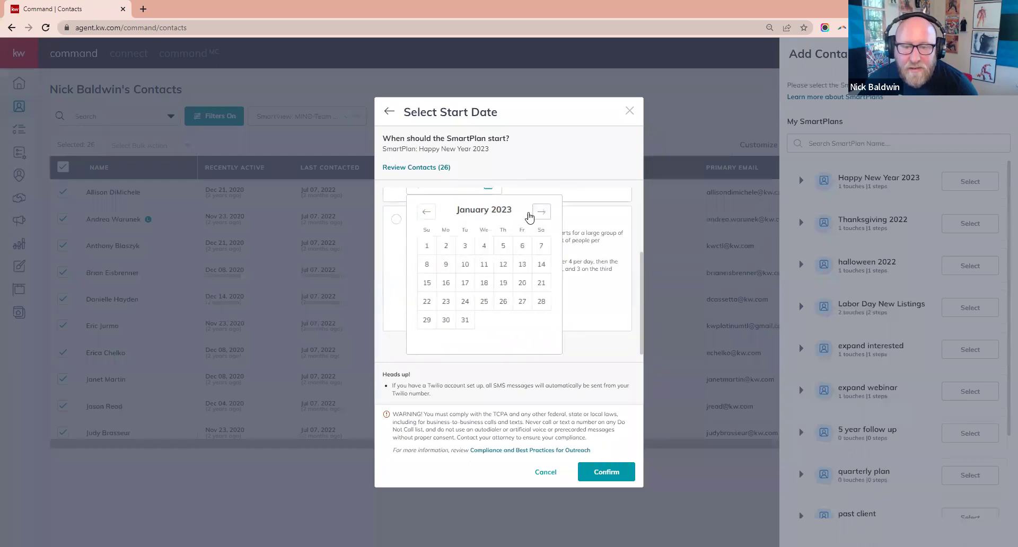
click(427, 246)
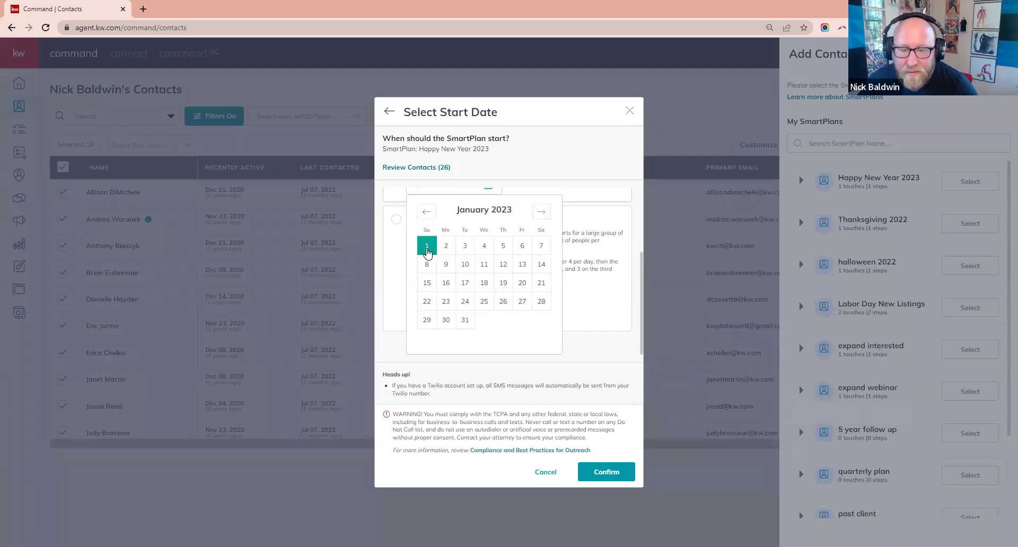
click(595, 223)
scroll(554, 352, up, 2)
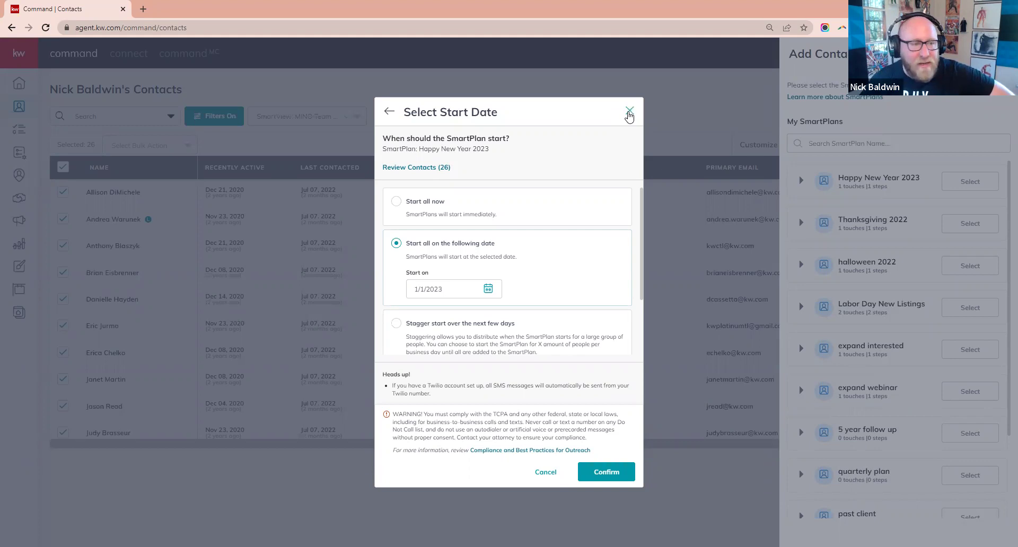
- Close the Happy New Year 2023 start-date dialog without confirming
click(629, 114)
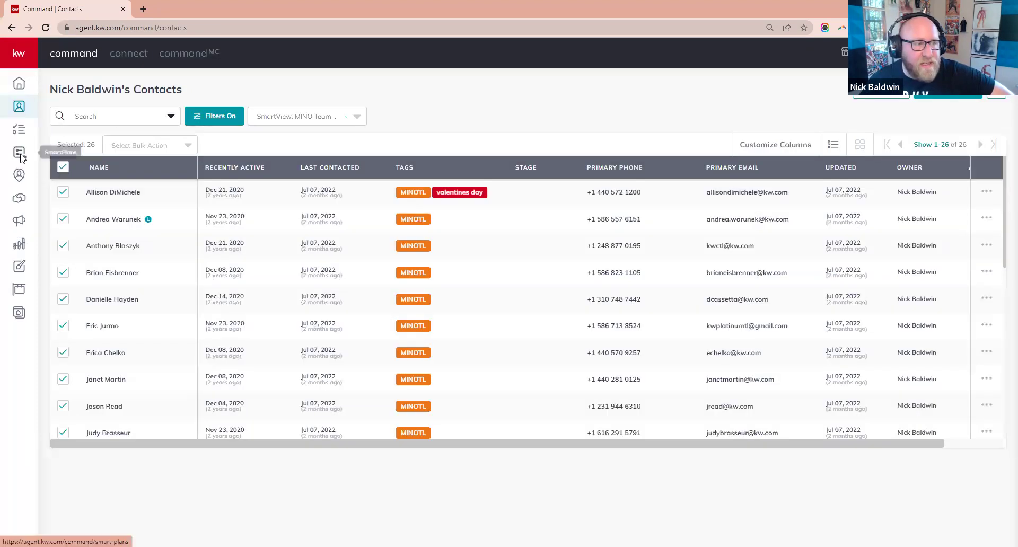
- Create a new SmartPlan named 'Facebook Leads' from the SmartPlans list
click(19, 153)
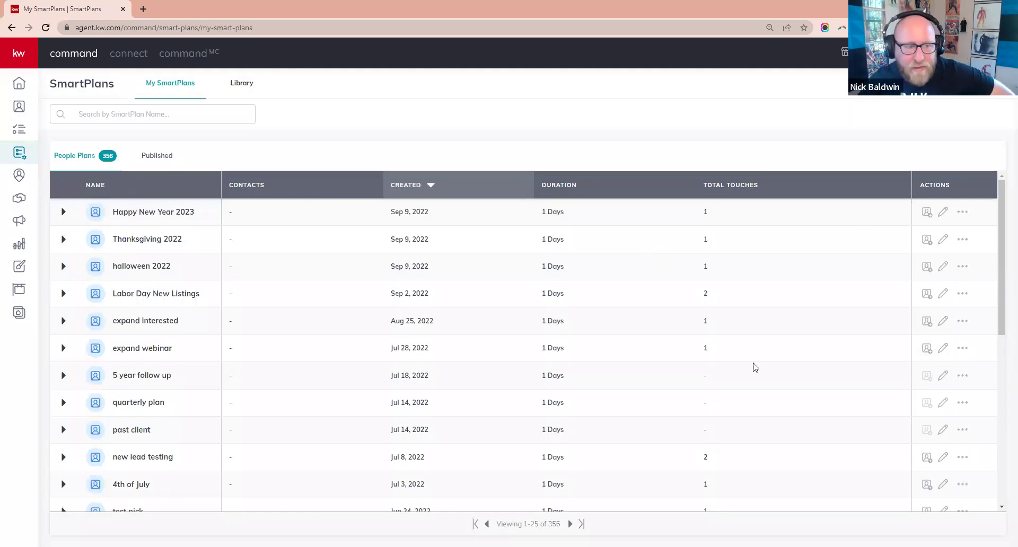
click(954, 83)
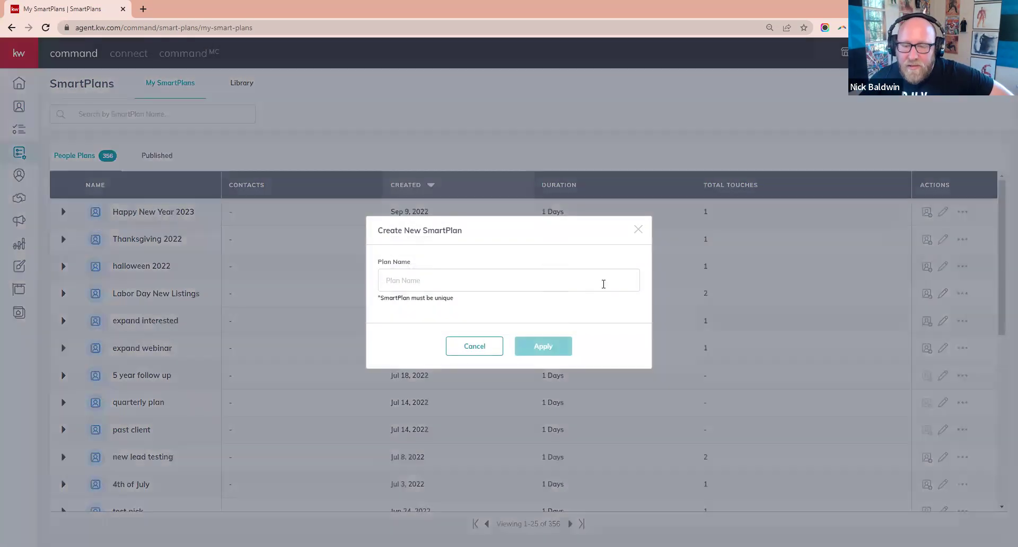
click(604, 284)
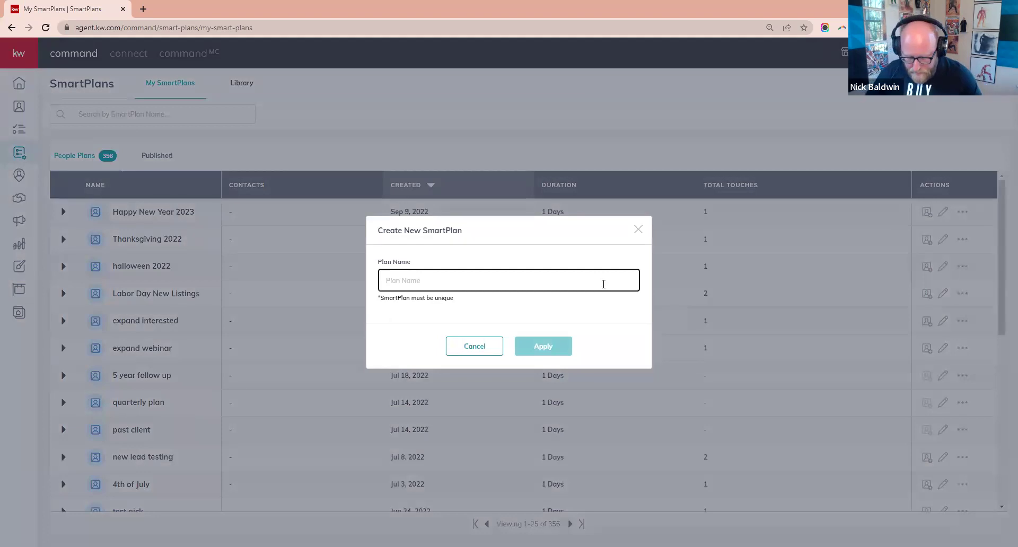
text(Facebook Leads)
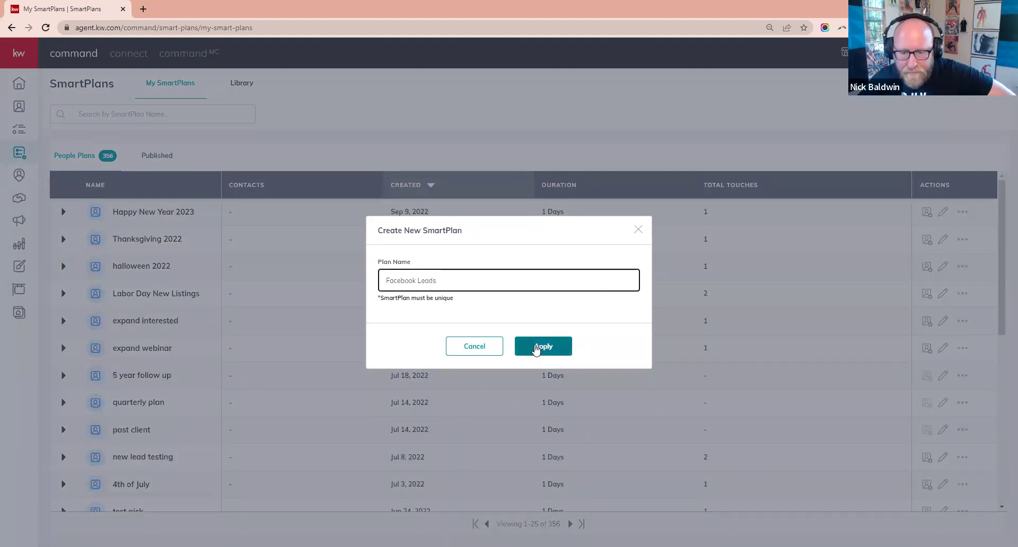
click(535, 345)
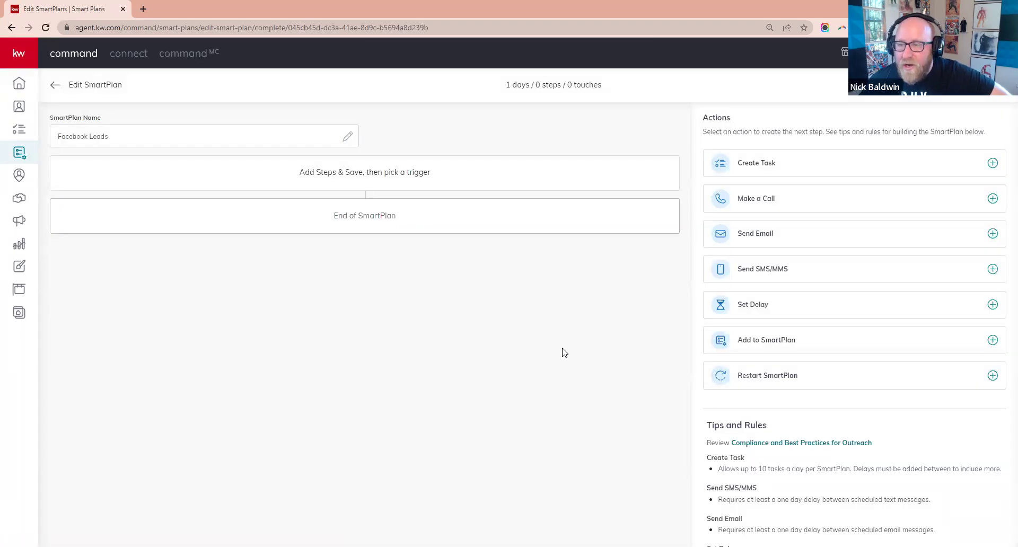
- Add an SMS, a one-day delay and a phone call step, removing an accidental task
click(755, 276)
click(556, 317)
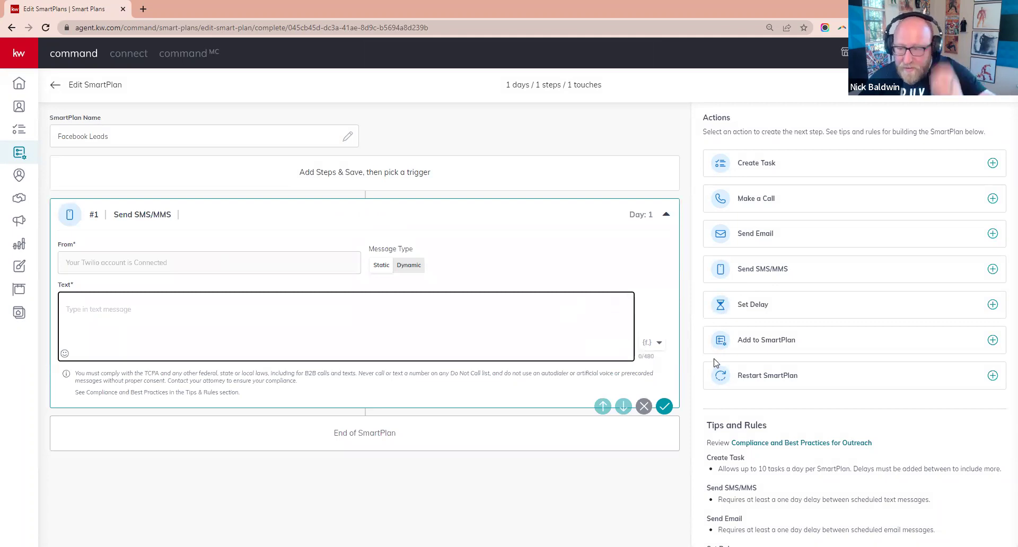
click(747, 308)
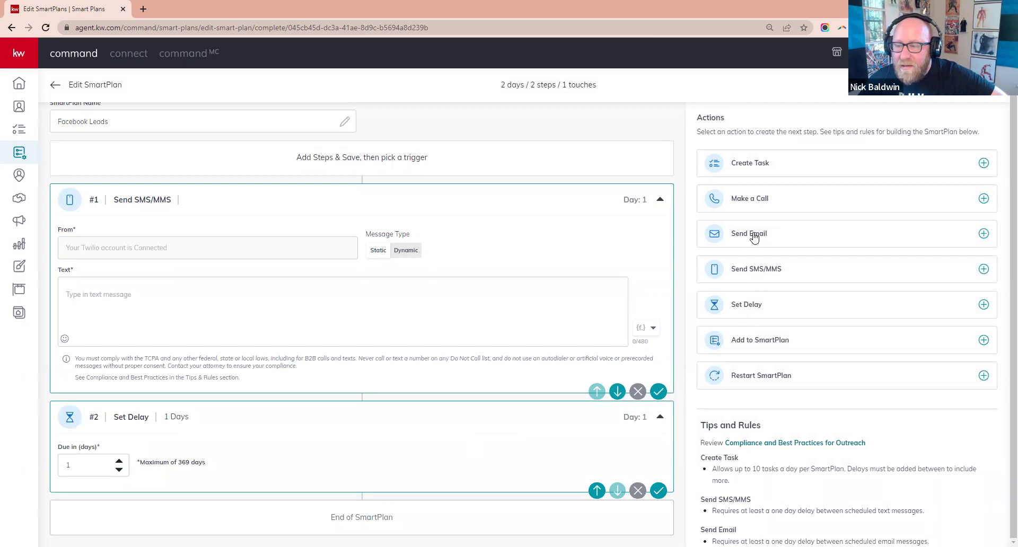
click(761, 165)
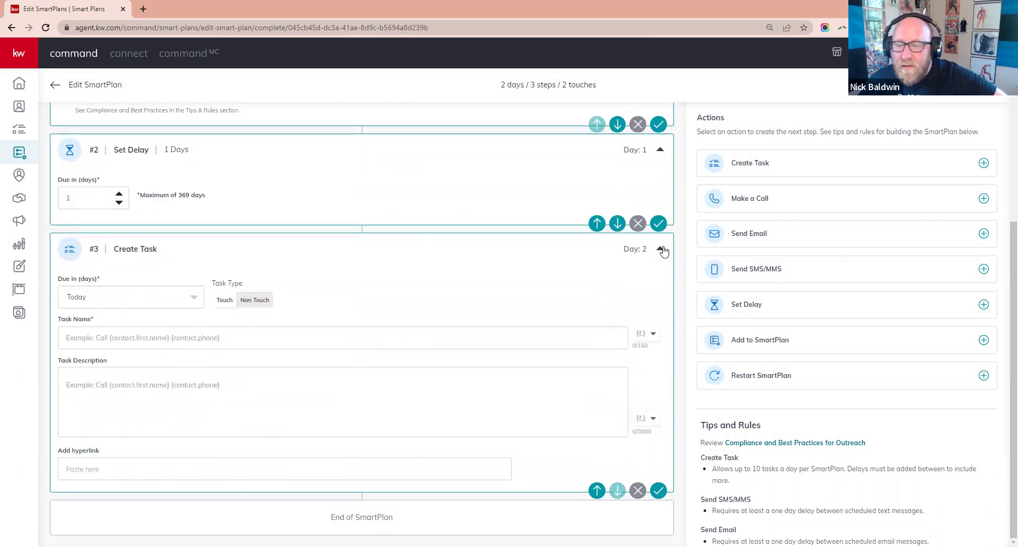
click(638, 491)
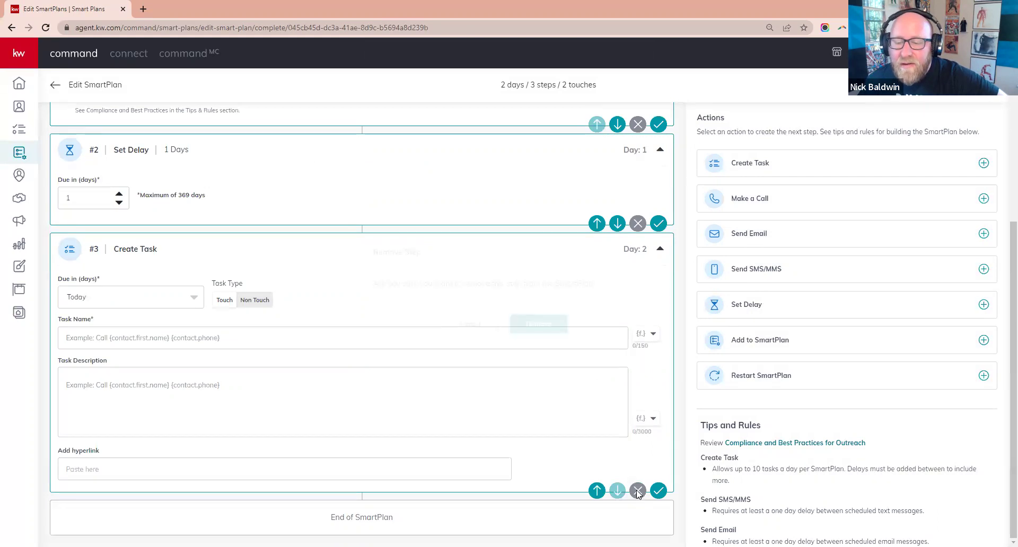
click(539, 323)
click(744, 203)
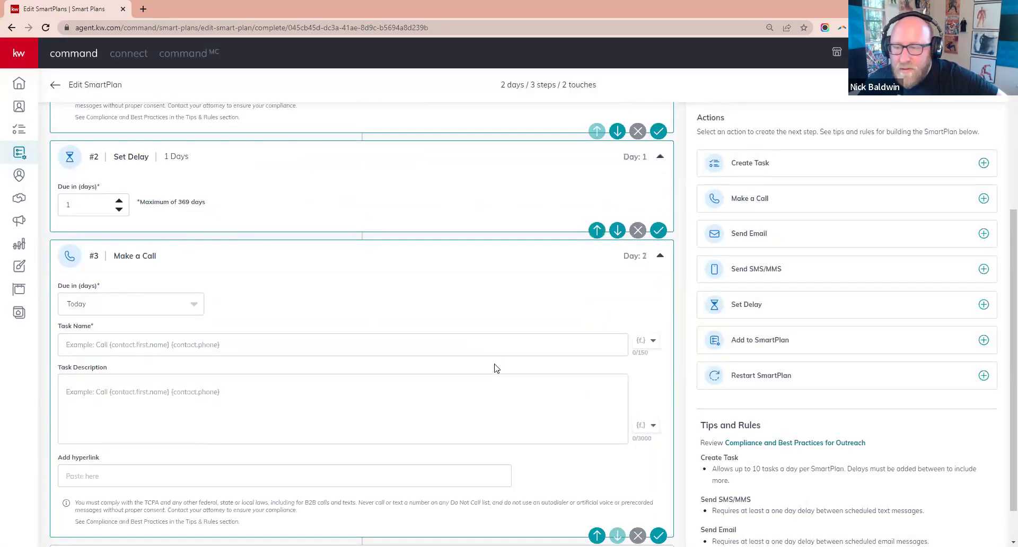
scroll(496, 369, down, 1)
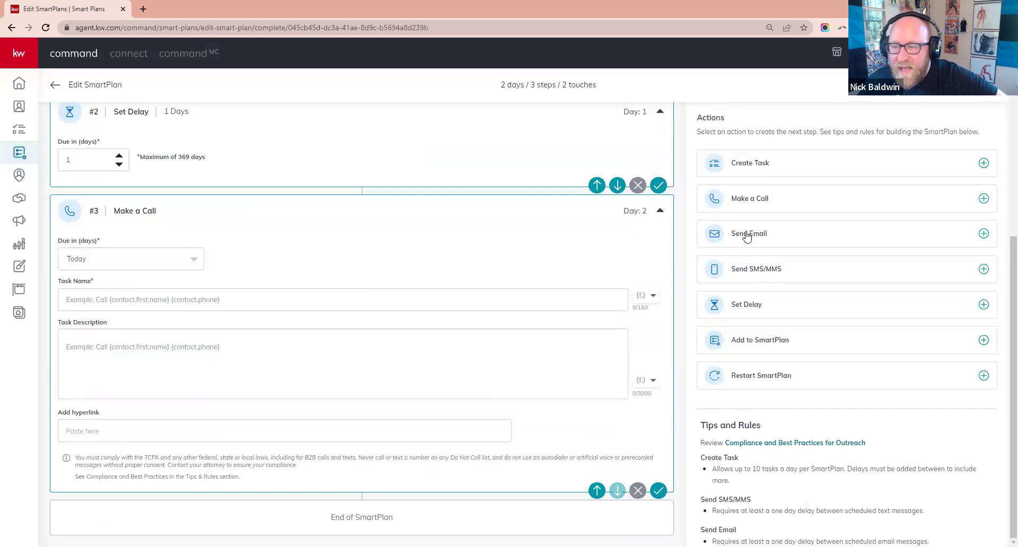
- Add a delay, an email, another delay and a task after the call
click(745, 307)
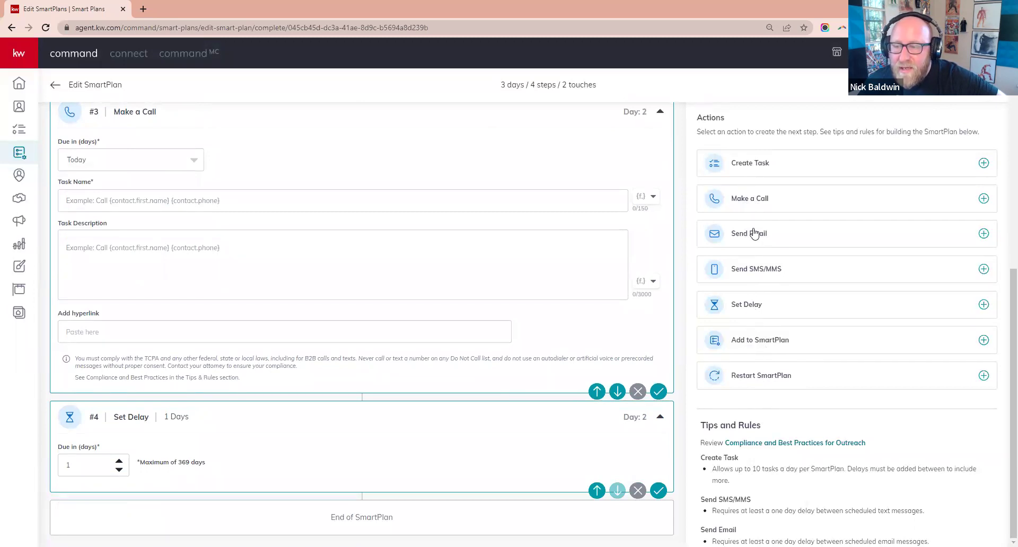
click(754, 233)
click(752, 306)
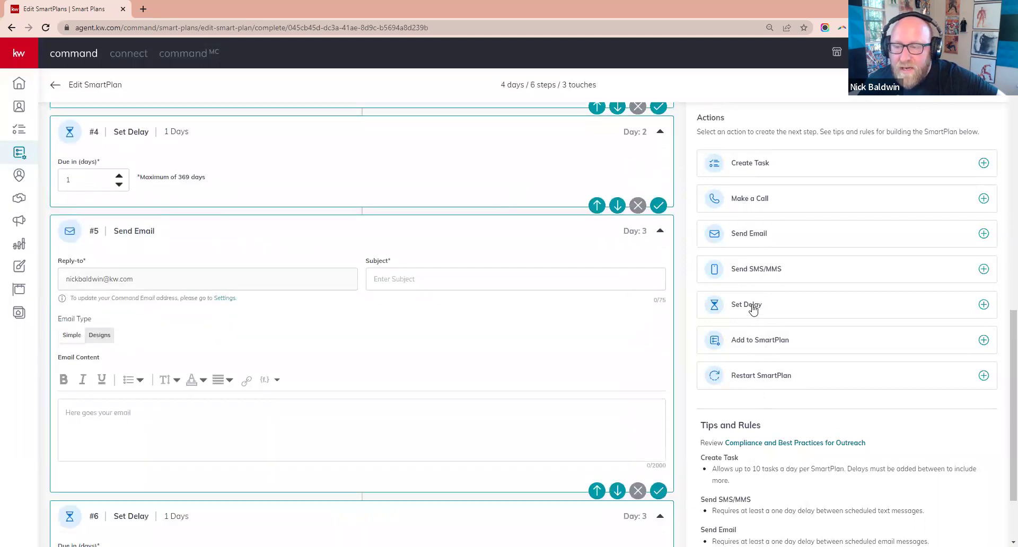
click(752, 168)
scroll(566, 329, up, 20)
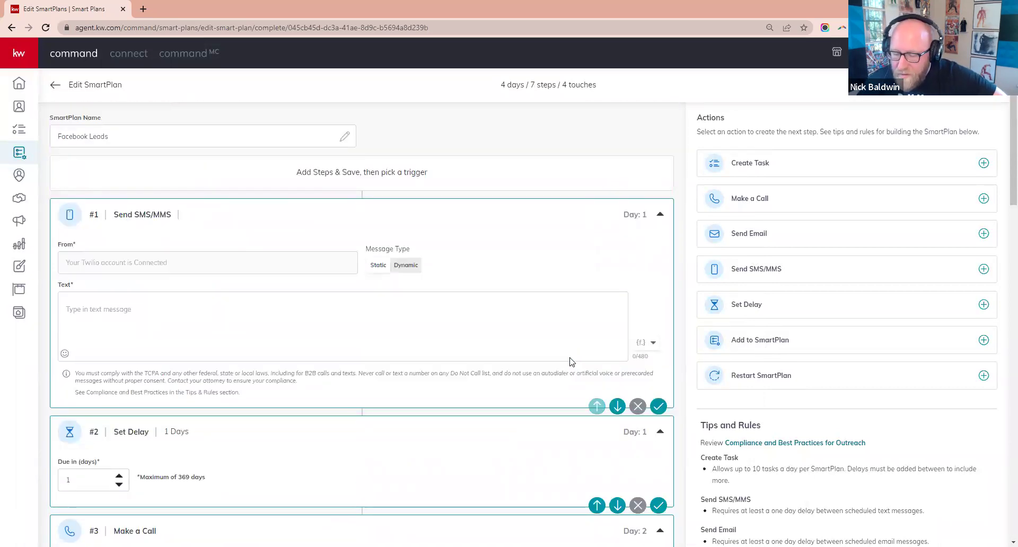
click(165, 308)
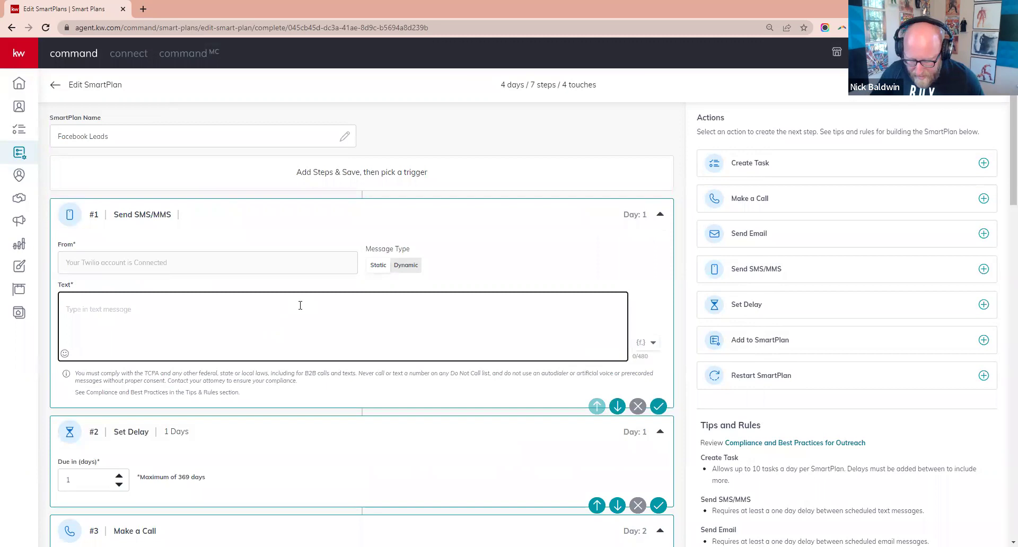
- Write the SMS greeting {contact.first.name}, thanking them for viewing facebook homes, mentioning Keller Williams
text(Hey there,)
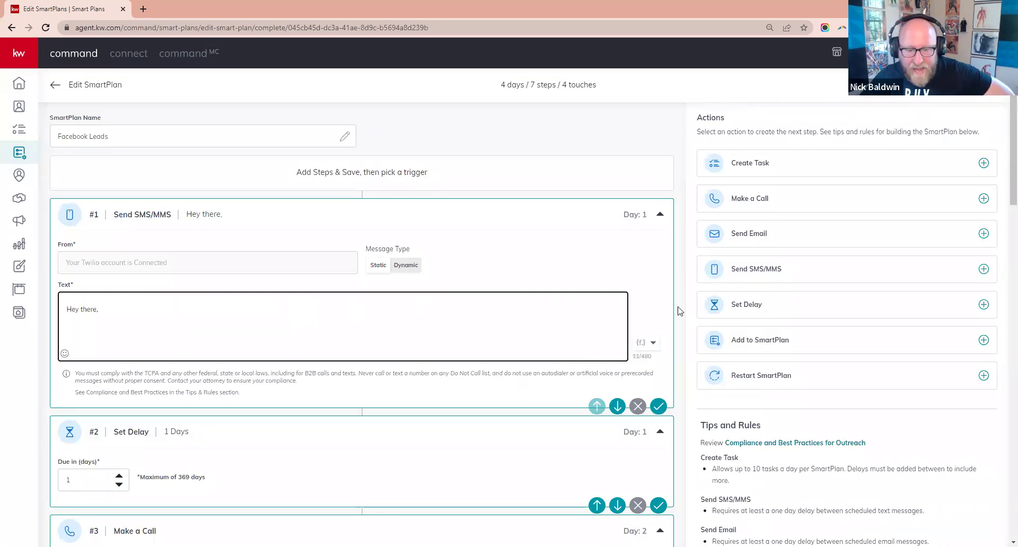
click(642, 343)
click(583, 122)
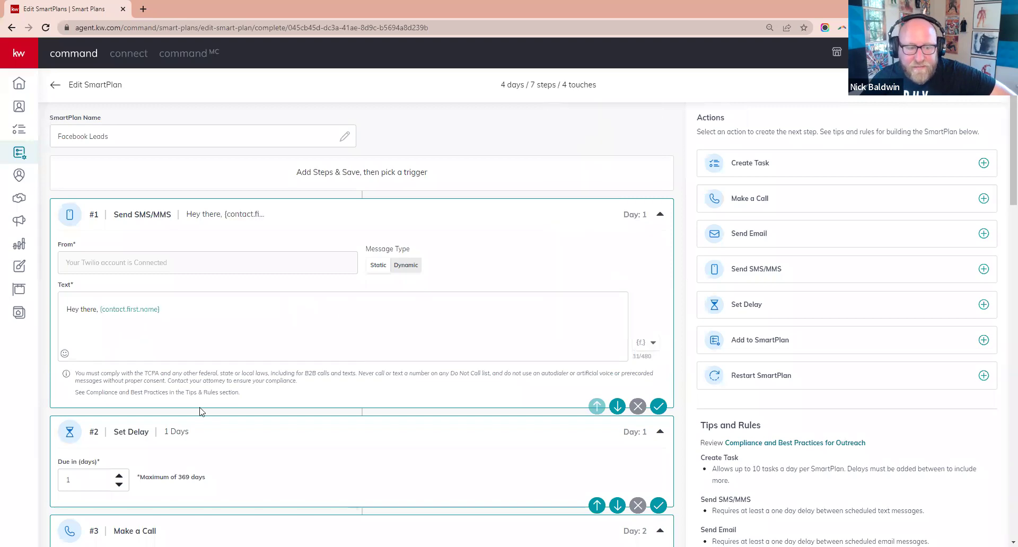
click(220, 314)
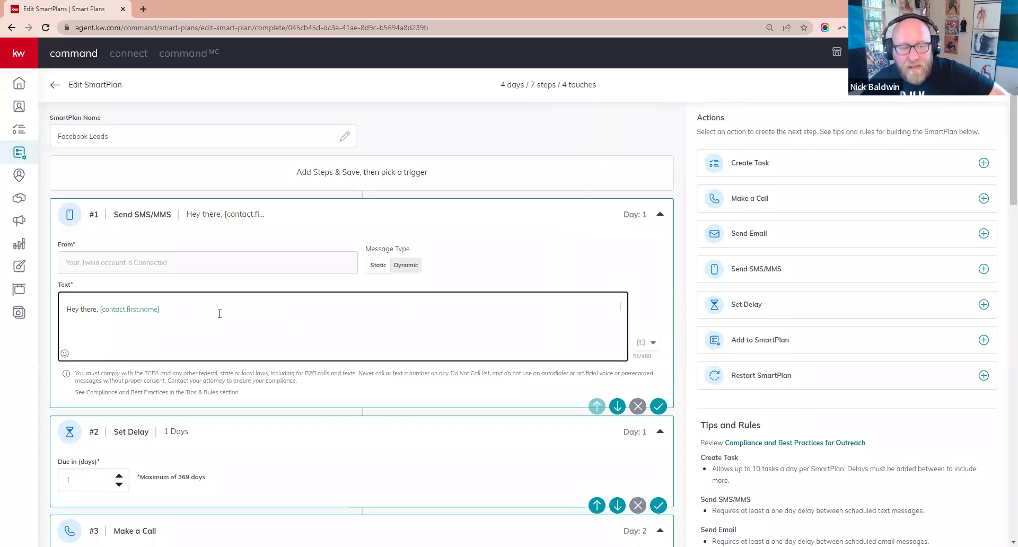
text(, thanks for loo)
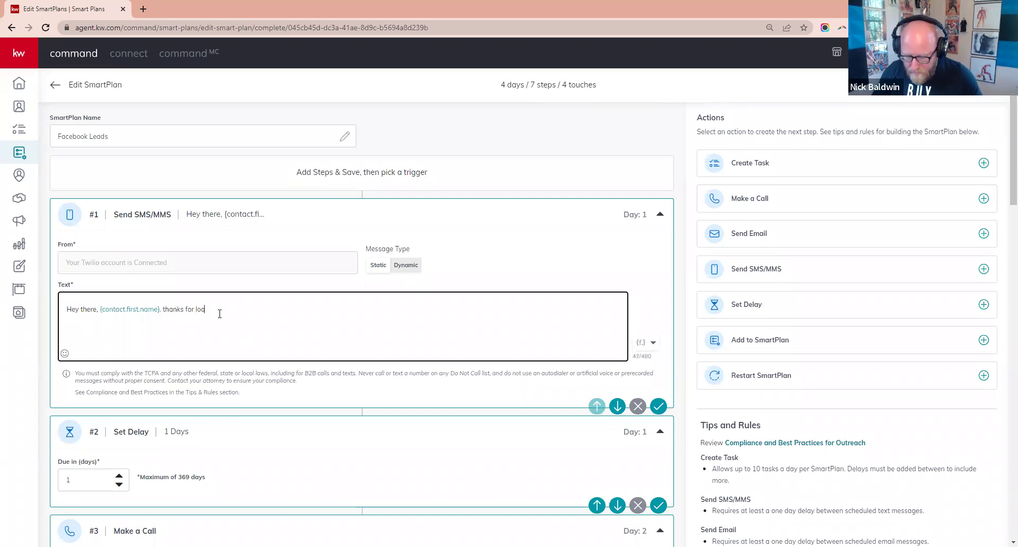
text(king at homes for )
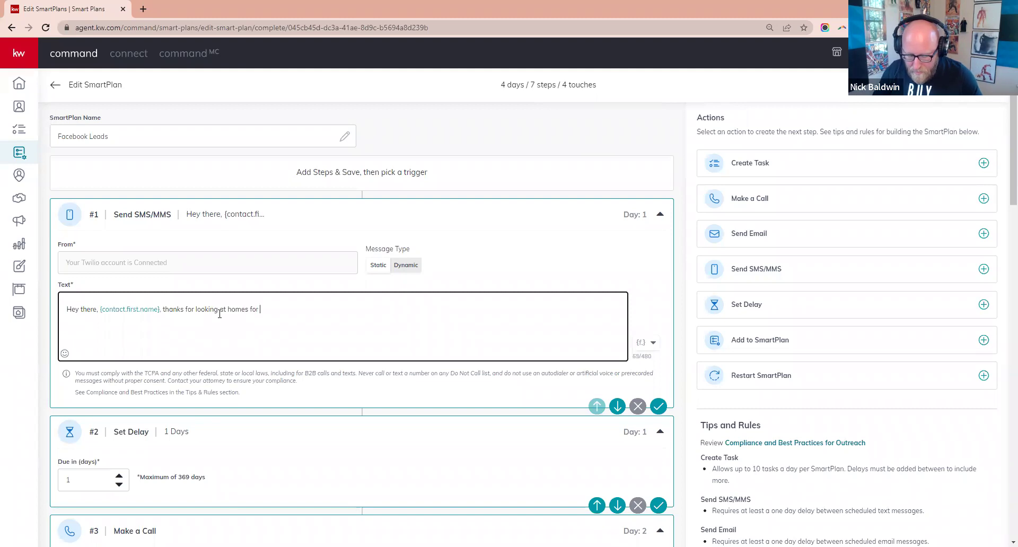
text(sale on facebook.)
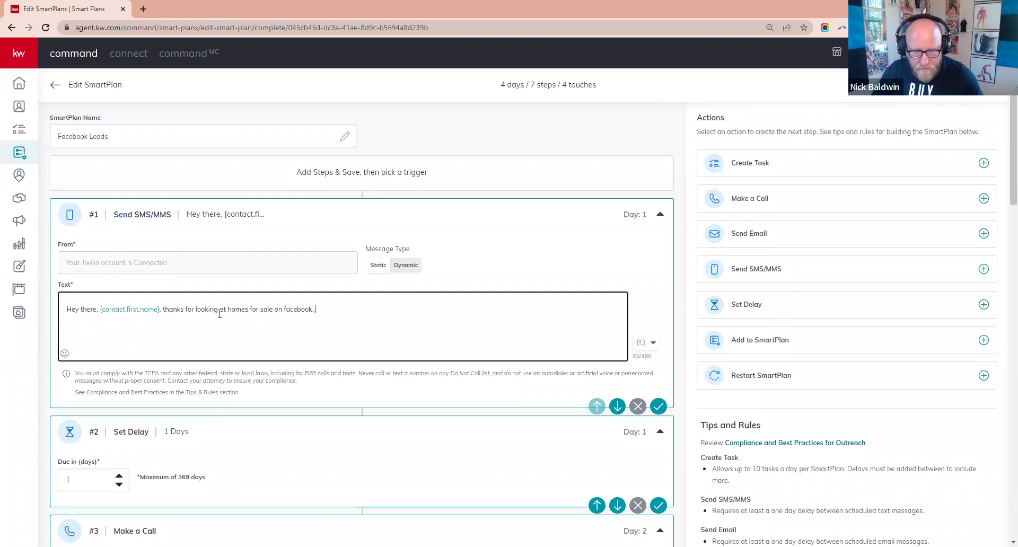
text( Did you have an)
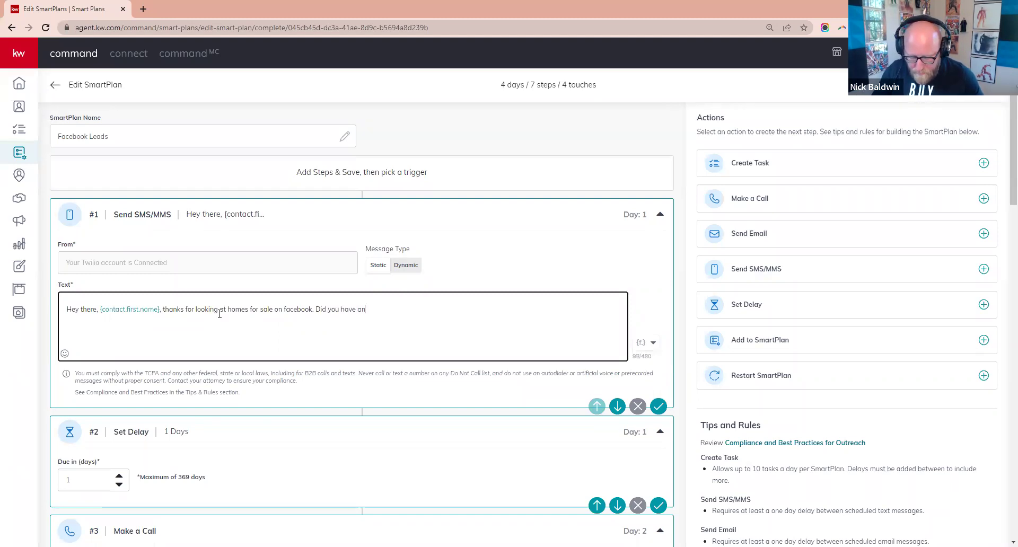
text(yqu)
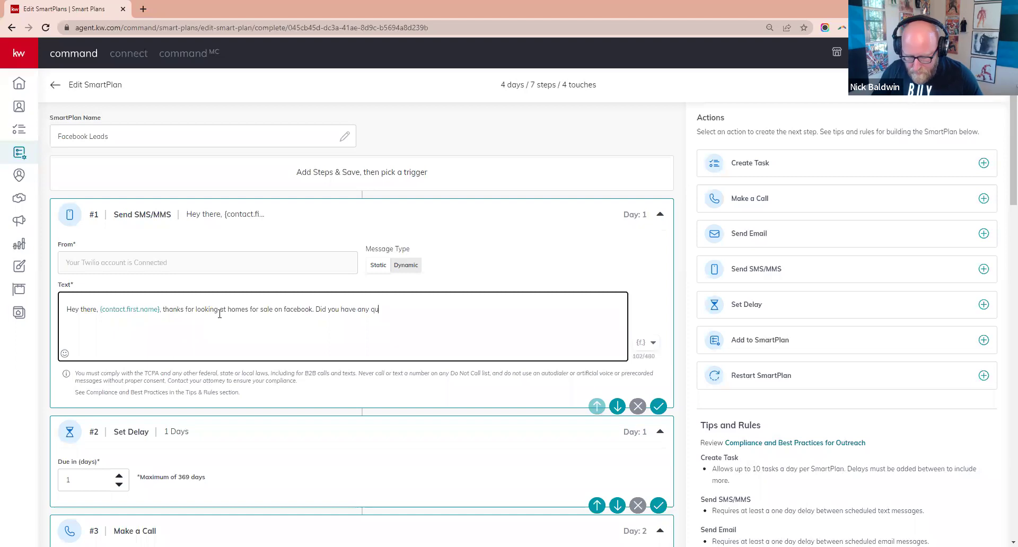
text(estions about who)
text(t you saw? This is N)
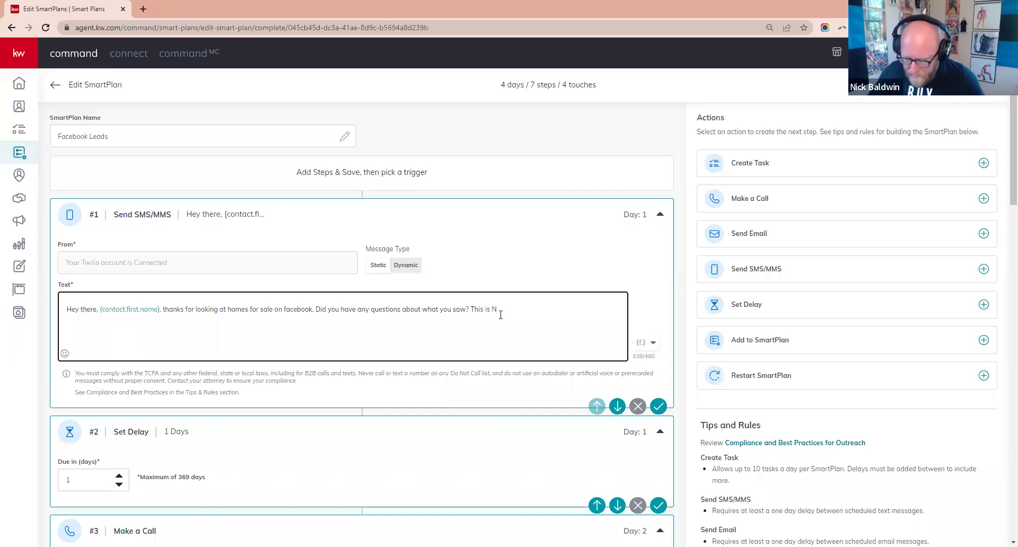
text(wotyh)
key(BackSpace)
key(BackSpace)
key(BackSpace)
key(BackSpace)
text(ith Ke)
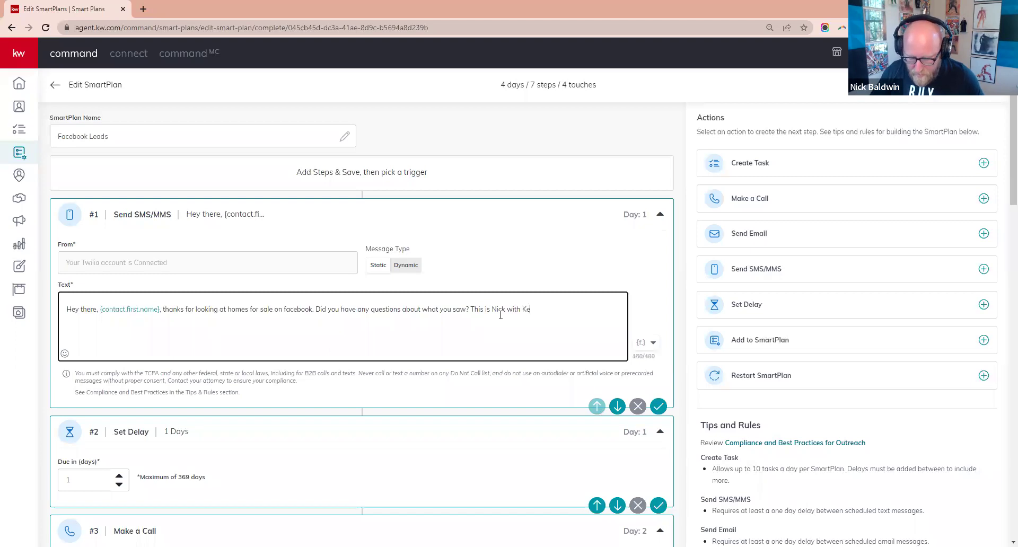
text(ller Williams)
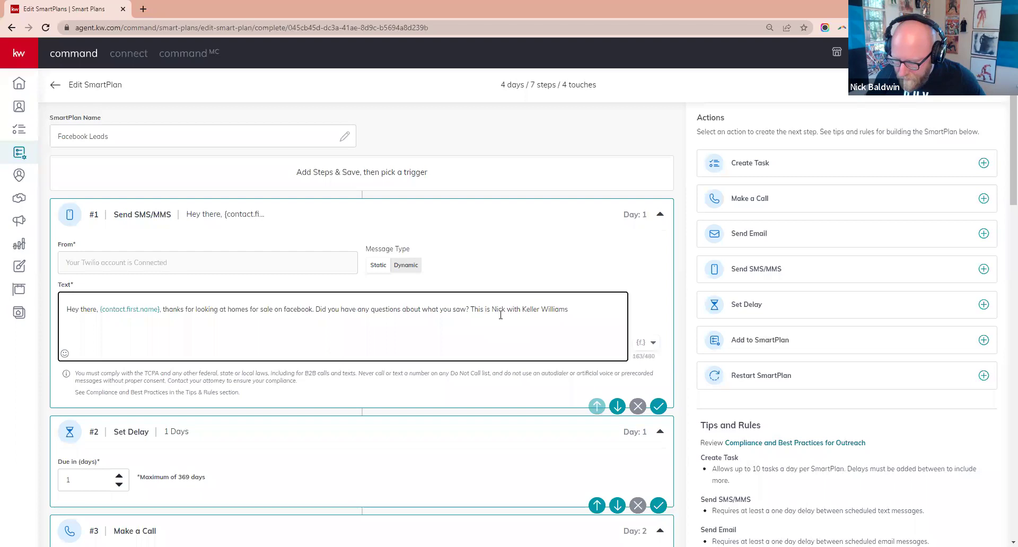
text(.)
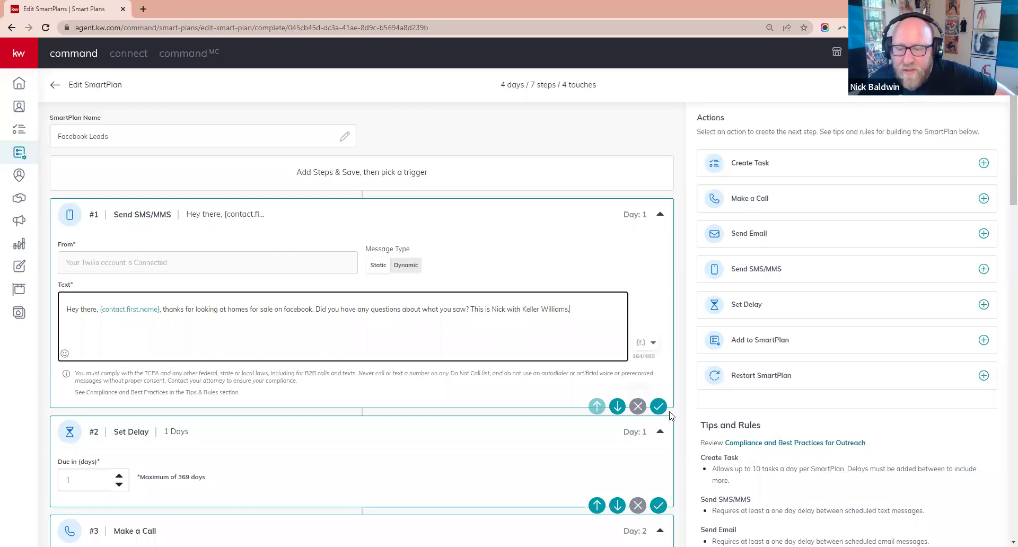
- Try saving the SMS step, hit the 'Please complete all required fields' error, and scroll to Make a Call
click(657, 406)
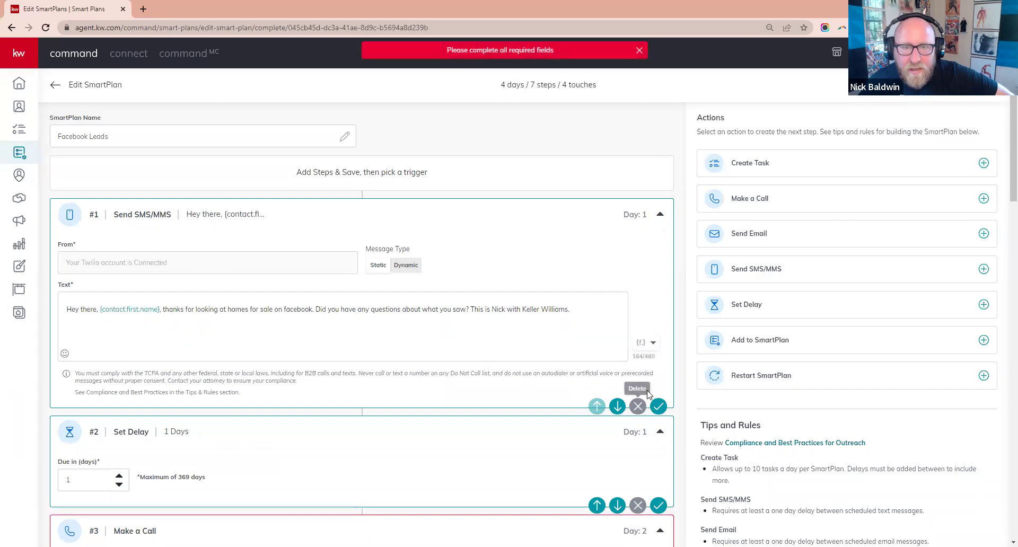
click(257, 331)
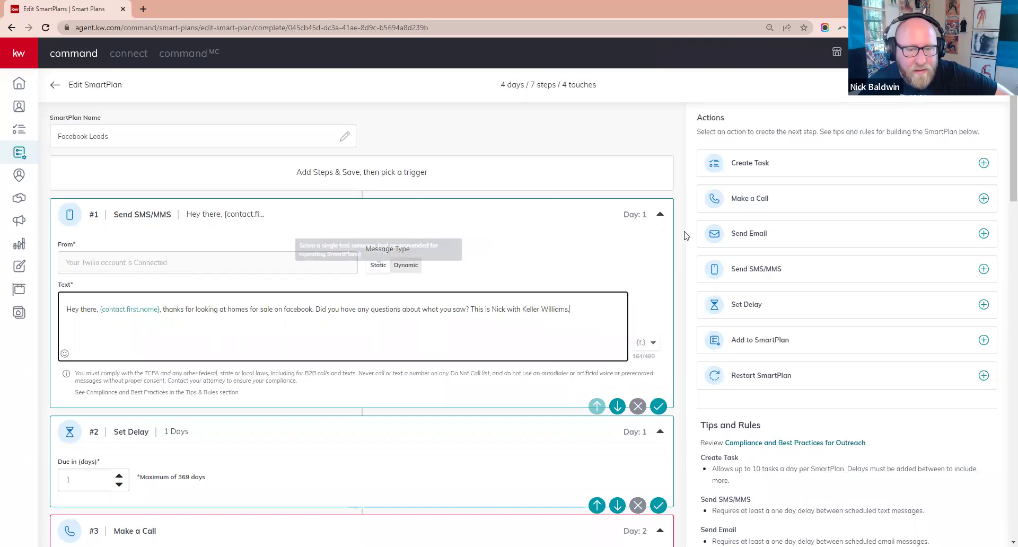
click(658, 406)
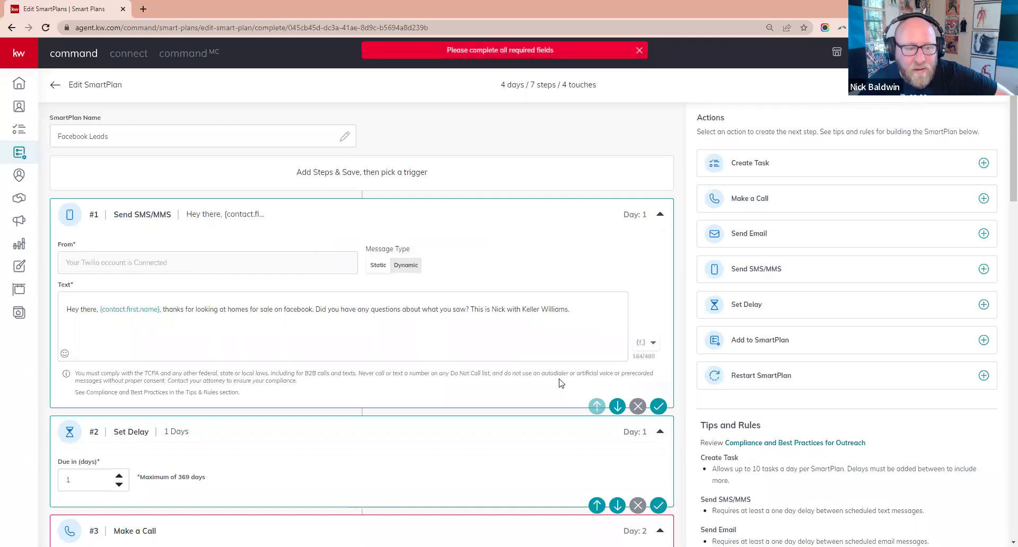
scroll(213, 183, up, 1)
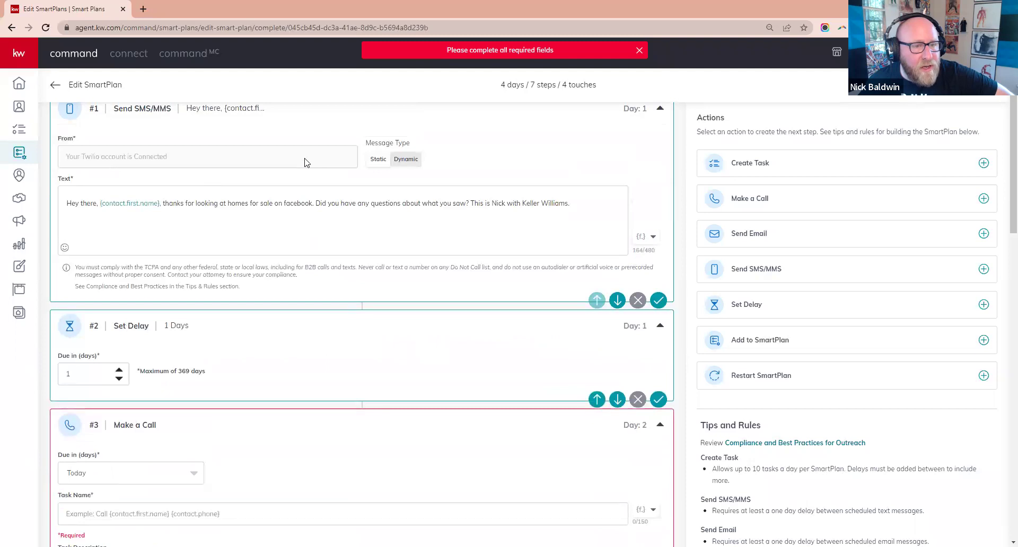
scroll(395, 250, down, 1)
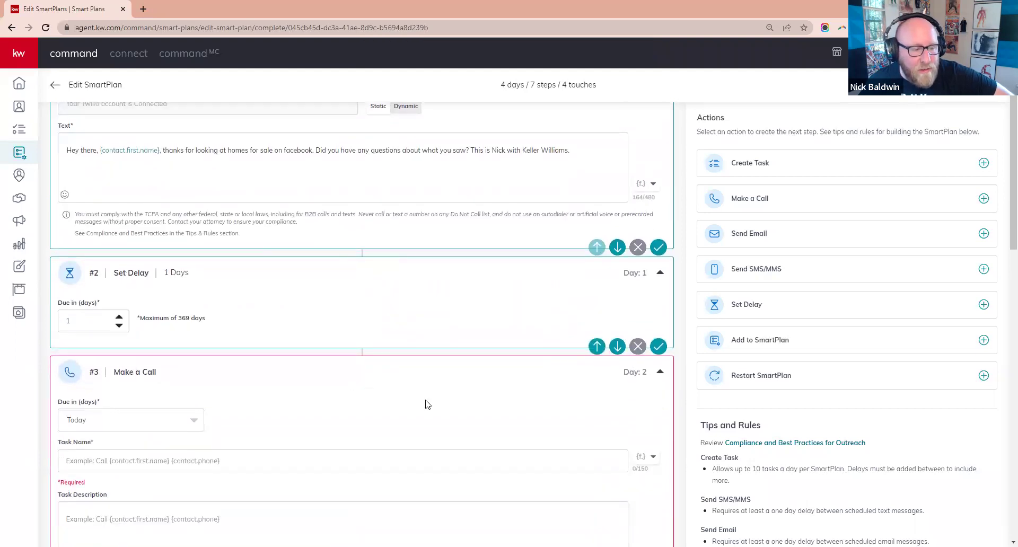
scroll(419, 275, down, 4)
scroll(450, 297, up, 7)
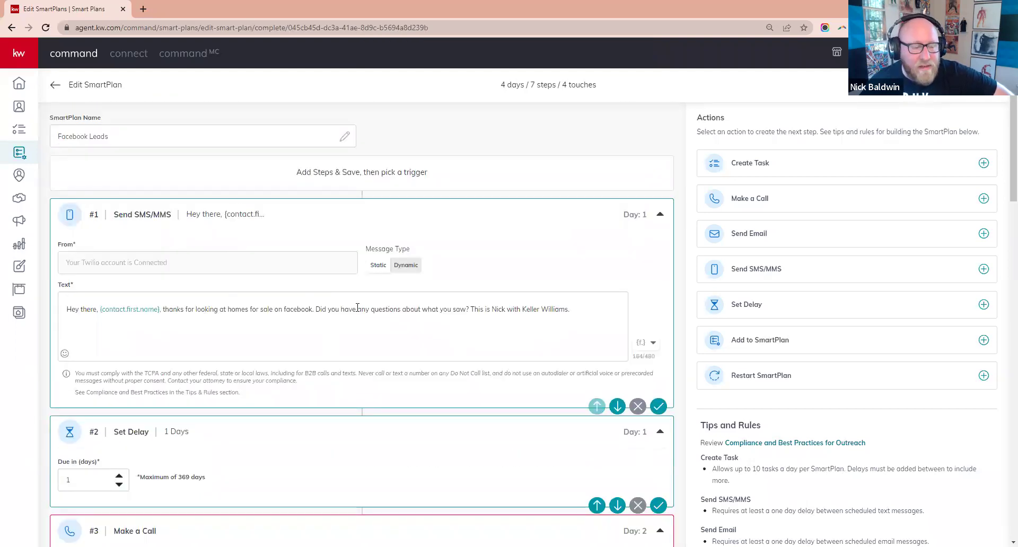
scroll(353, 313, down, 6)
scroll(371, 297, up, 2)
scroll(504, 357, down, 2)
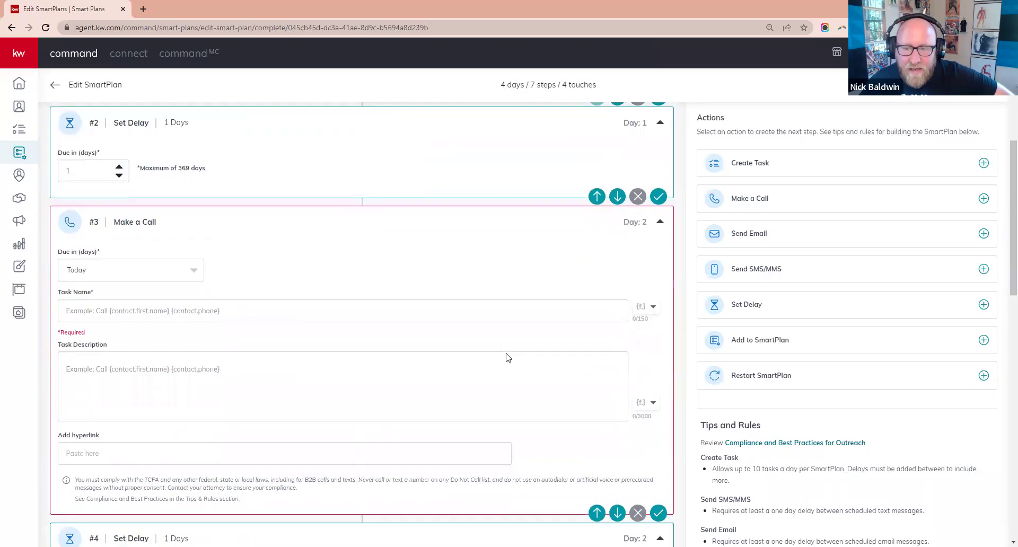
scroll(477, 345, up, 3)
scroll(257, 373, down, 3)
- Keep the call due Today and name its task 'Call {contact.first.name} {contact.last.name}'
click(169, 267)
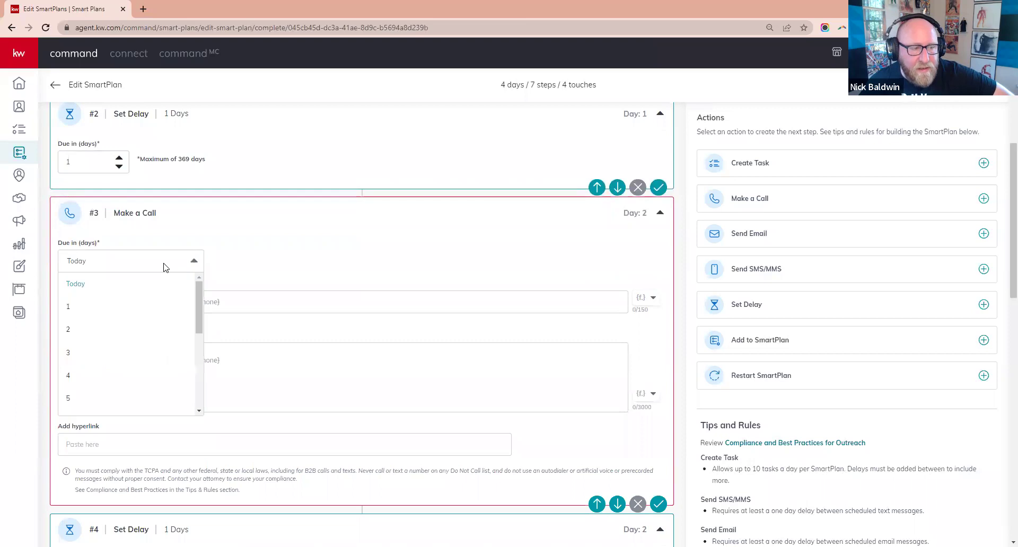
click(159, 266)
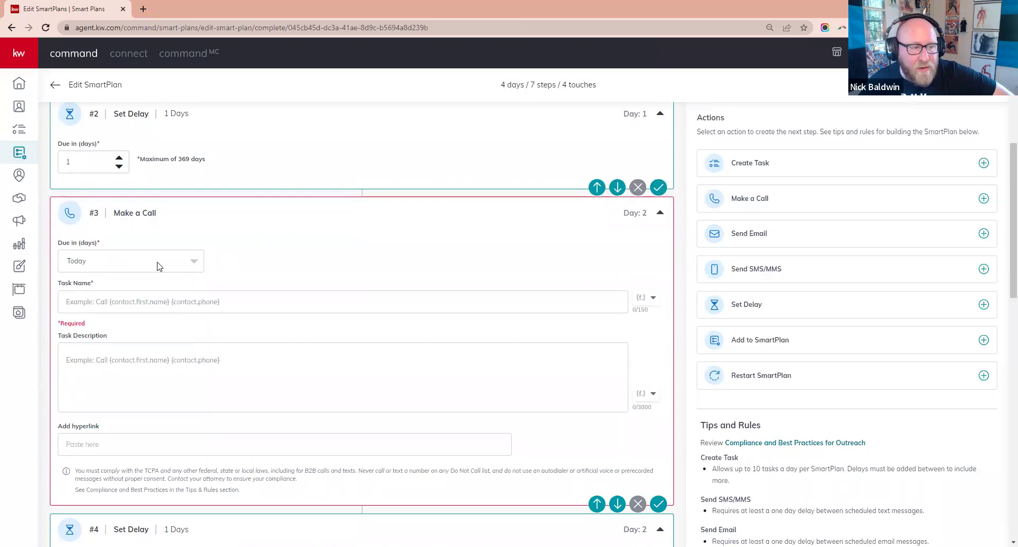
click(163, 303)
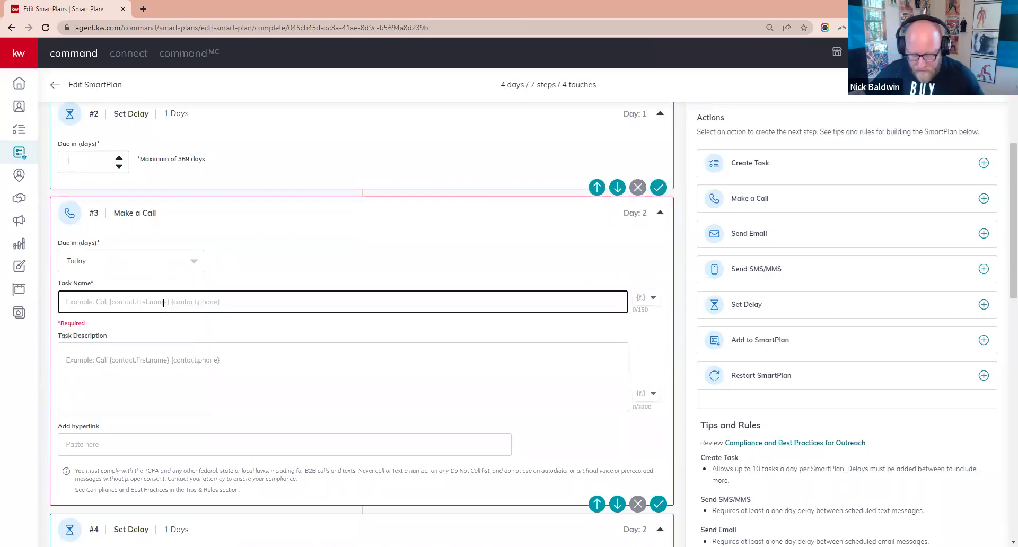
text(Call)
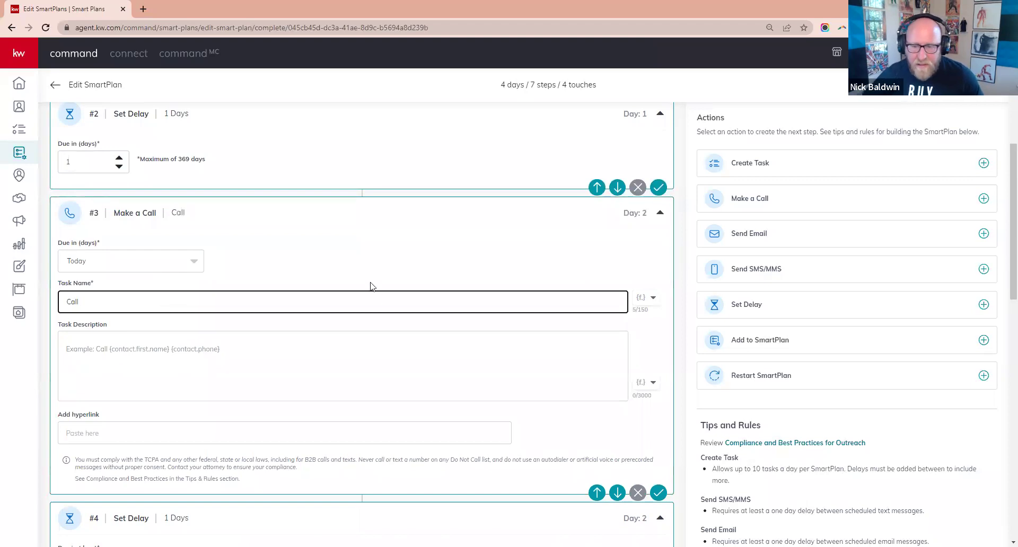
click(643, 297)
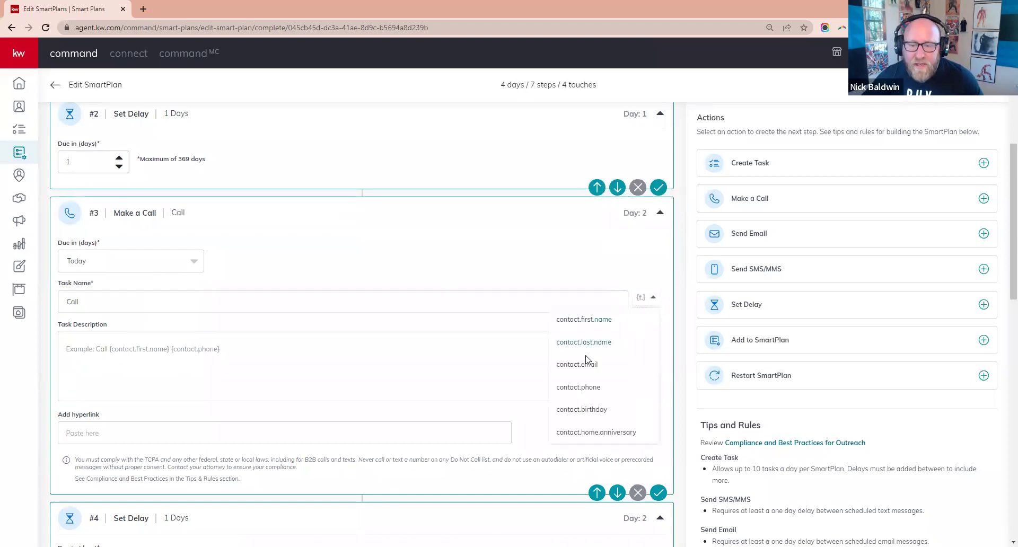
click(585, 319)
click(419, 298)
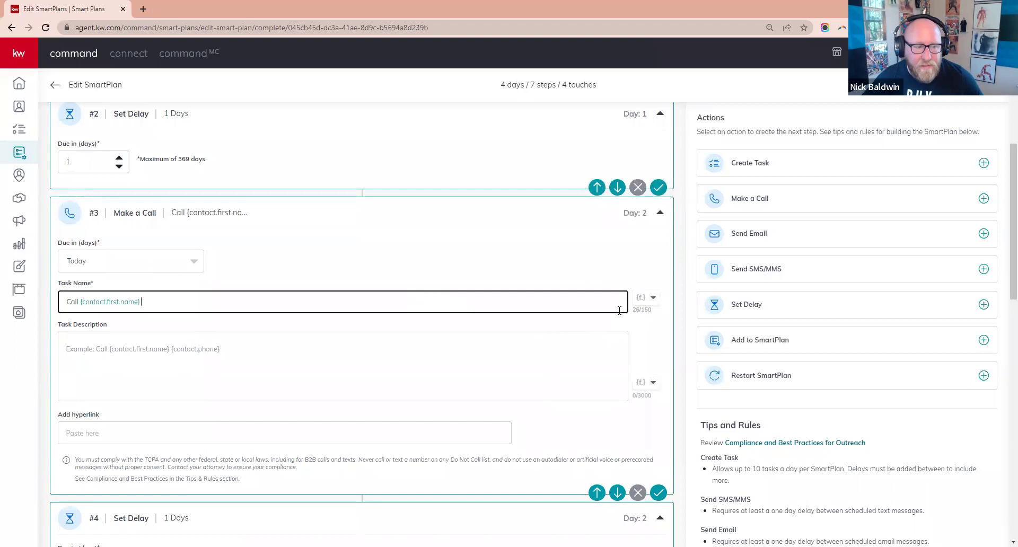
click(654, 297)
click(615, 342)
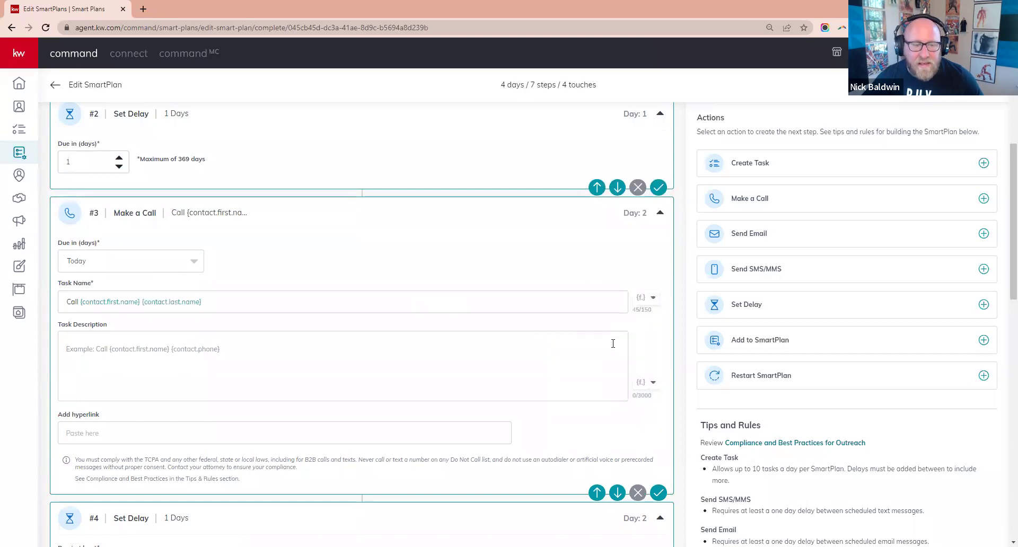
- Describe the call task as 'Follow up on them looking at homes on Facebook'
click(187, 352)
text(Follow up on)
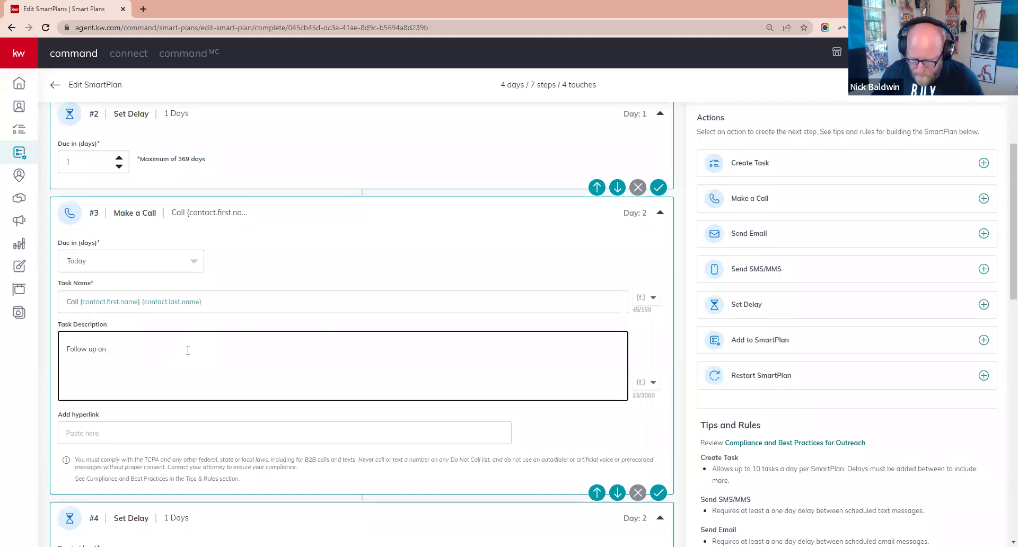
text( them looking at homes)
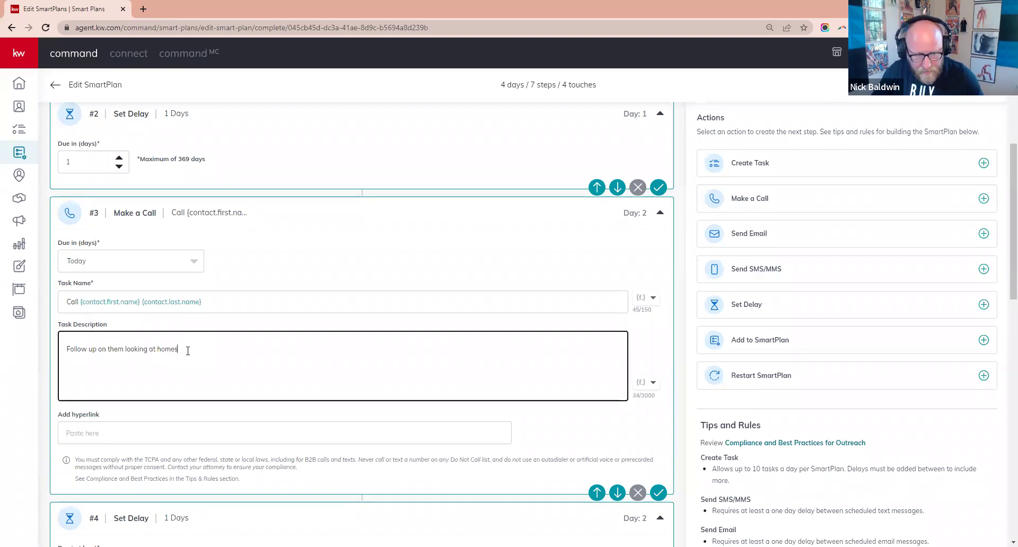
text( on Facebook)
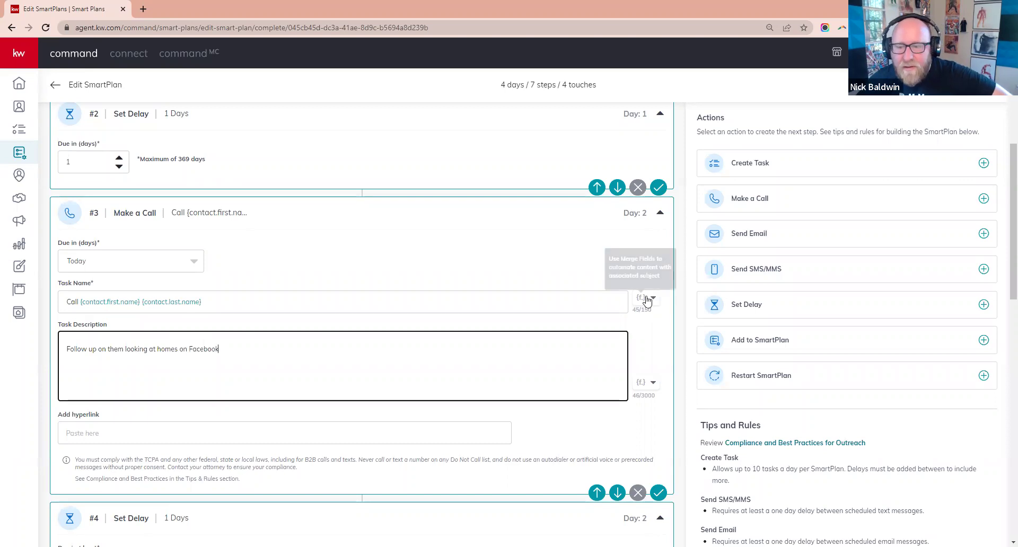
scroll(599, 377, down, 3)
- Confirm the call step's settings and place the cursor in the follow-up email's Subject field
click(658, 335)
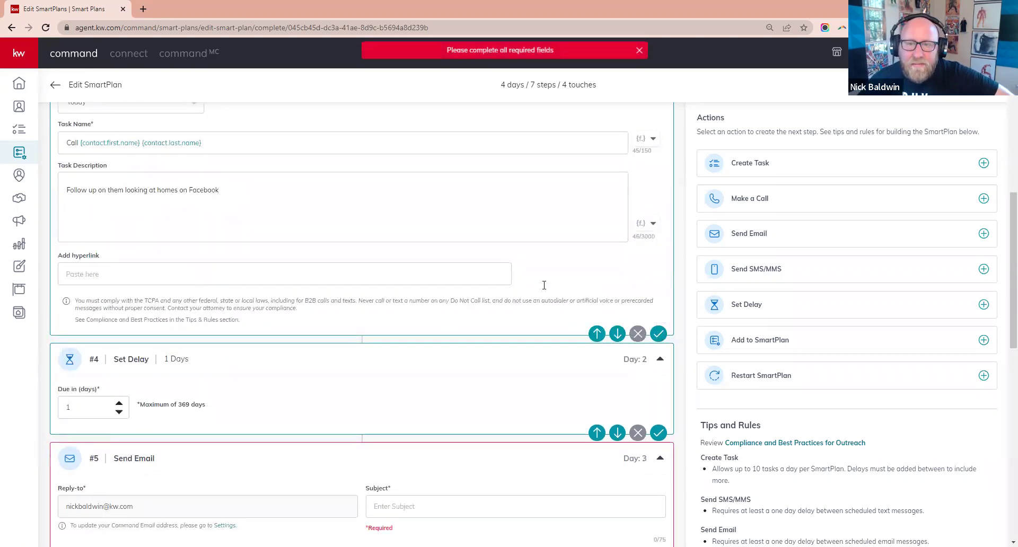
scroll(515, 268, up, 4)
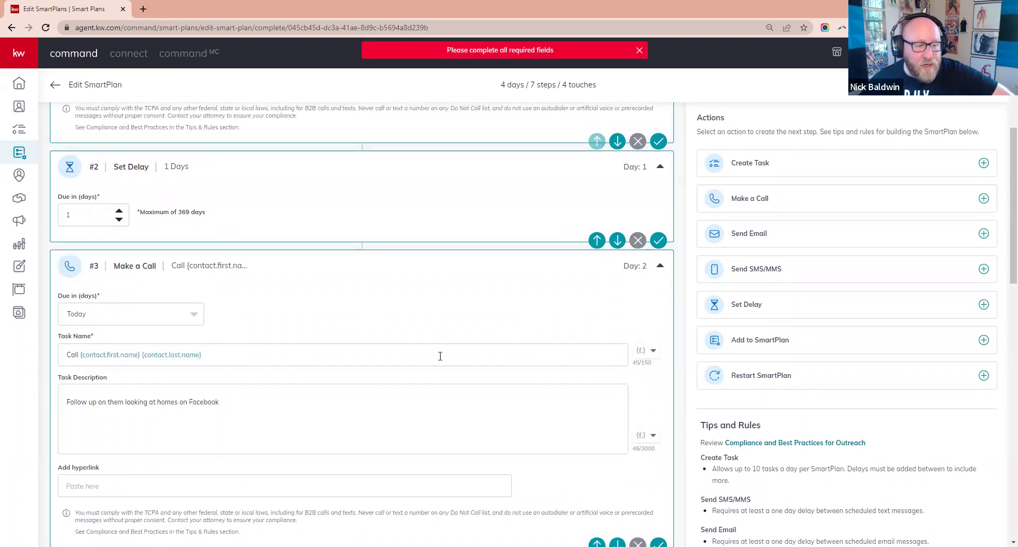
scroll(440, 356, down, 7)
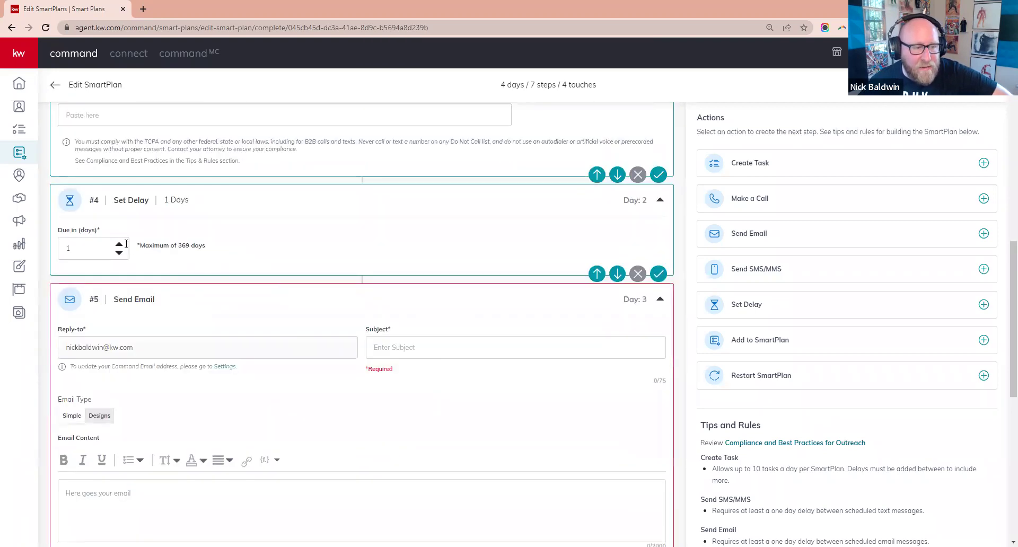
click(435, 348)
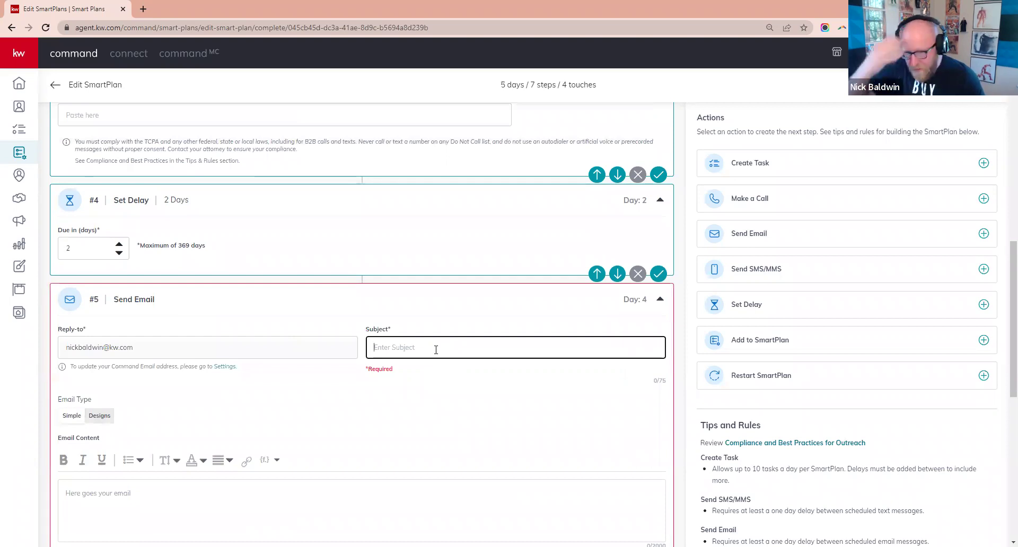
scroll(435, 350, down, 2)
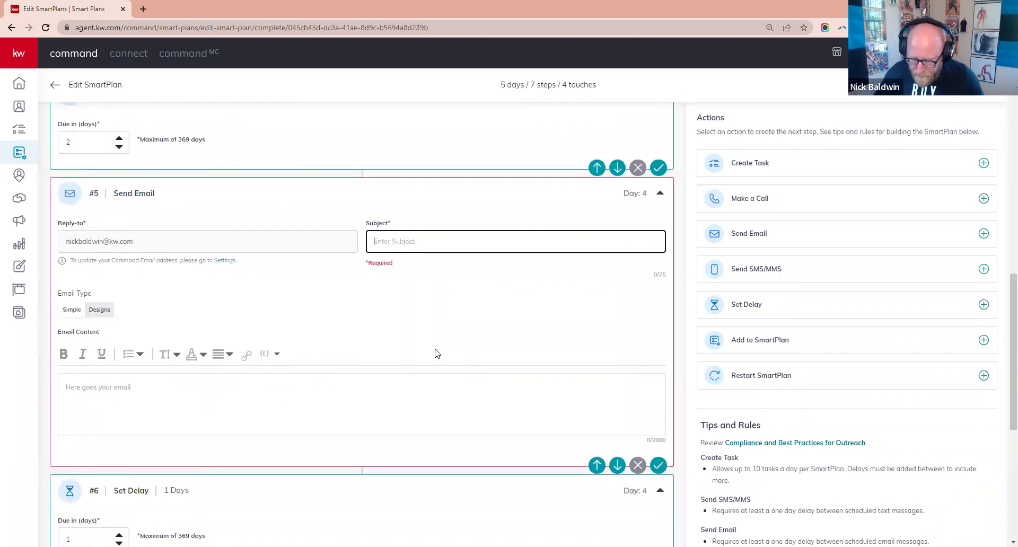
- Enter the subject 'What did ytou think?' and begin the body with 'Hi {contact.first.name}'
text(What did )
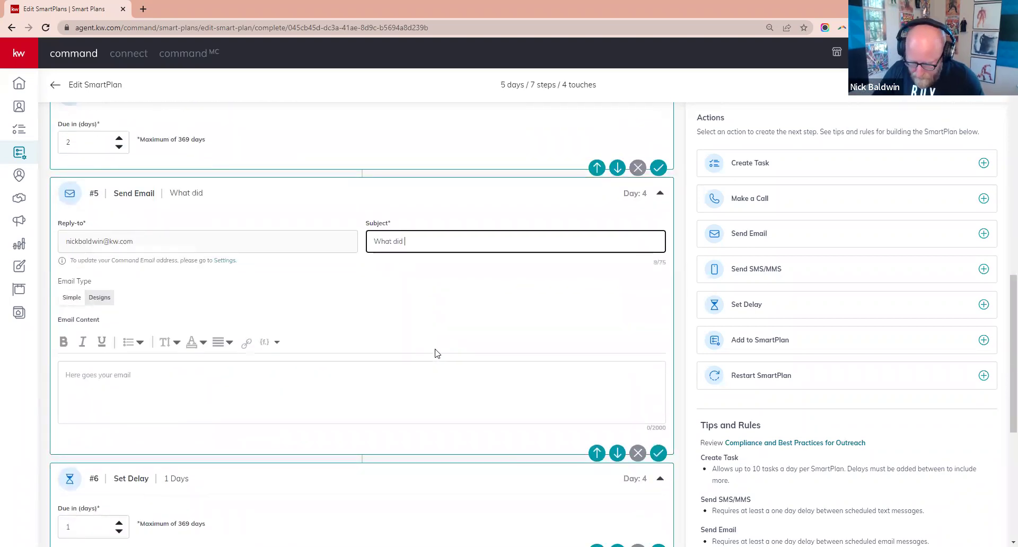
text(ytou think?)
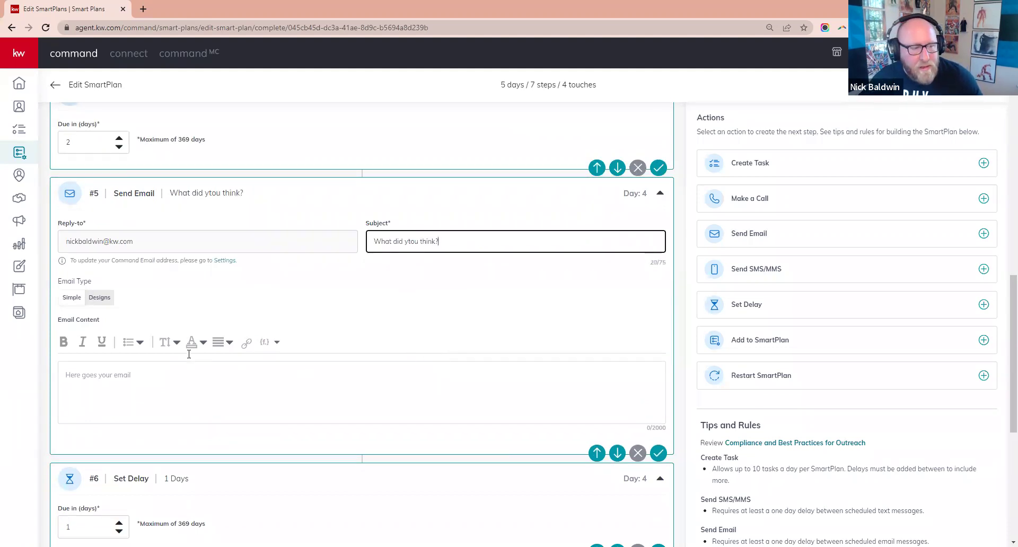
scroll(189, 354, down, 1)
click(71, 322)
text(Hi)
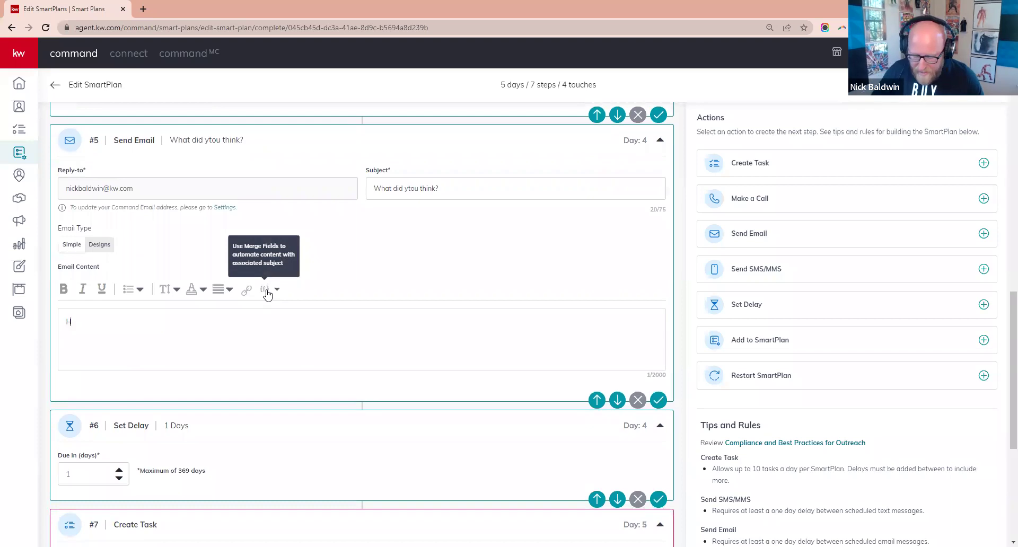
click(268, 293)
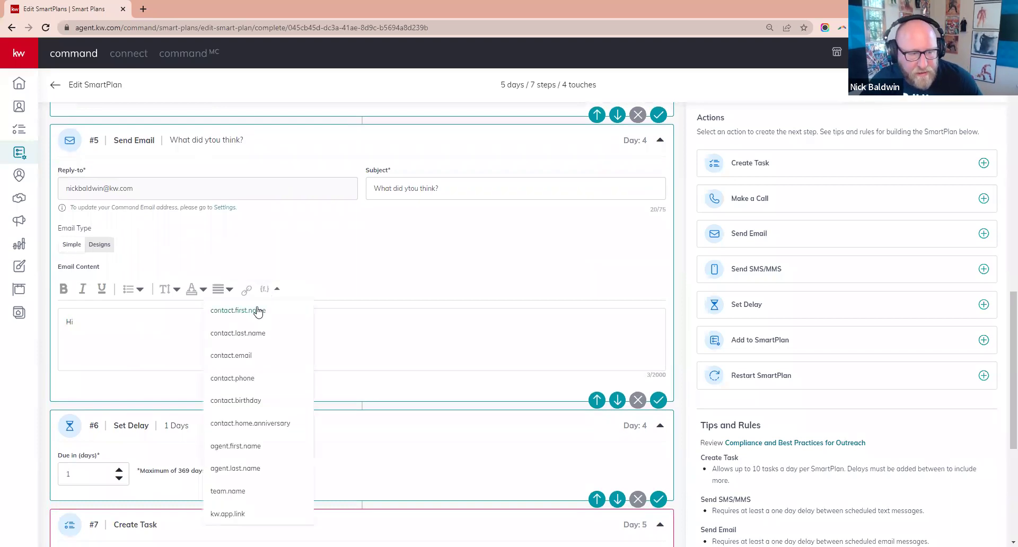
click(259, 311)
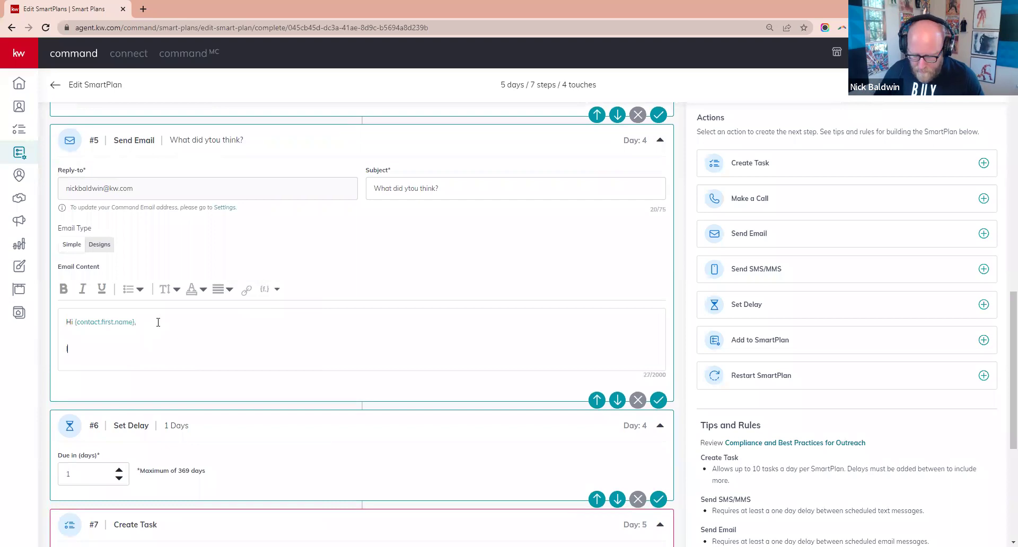
- Write the body asking about the homes they saw online, then start a new line
text(ried te)
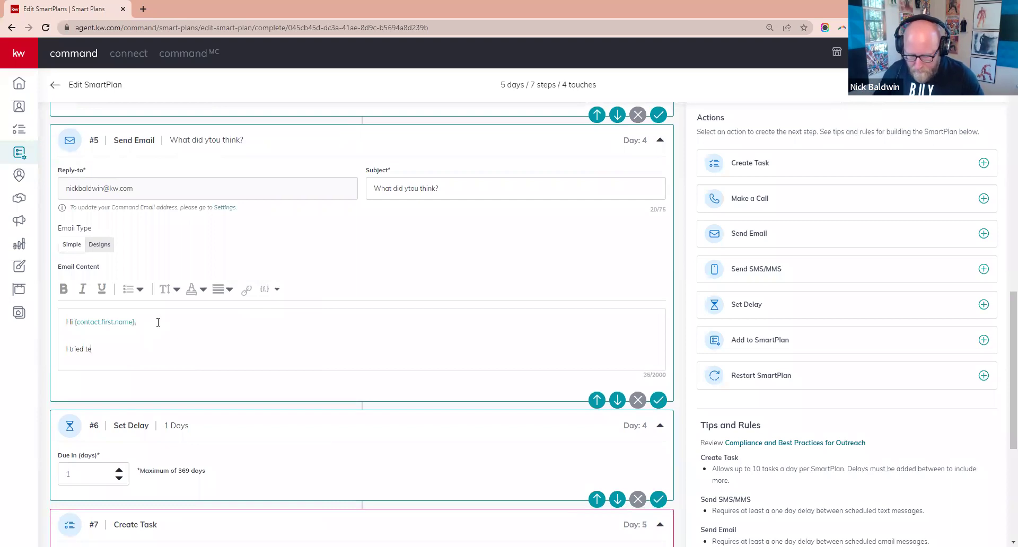
text(xting you the tohe)
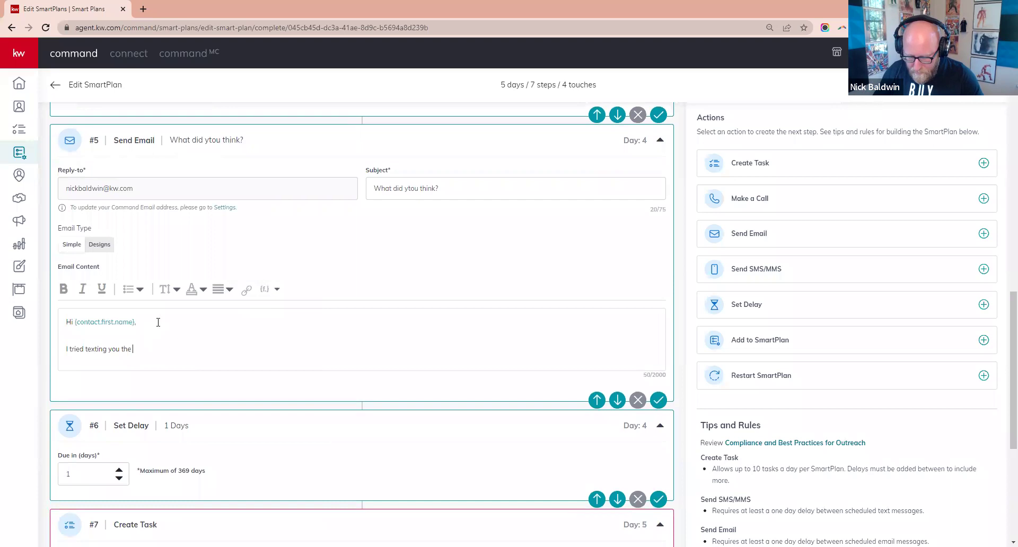
key(BackSpace)
key(BackSpace)
key(BackSpace)
key(BackSpace)
text(other day ab)
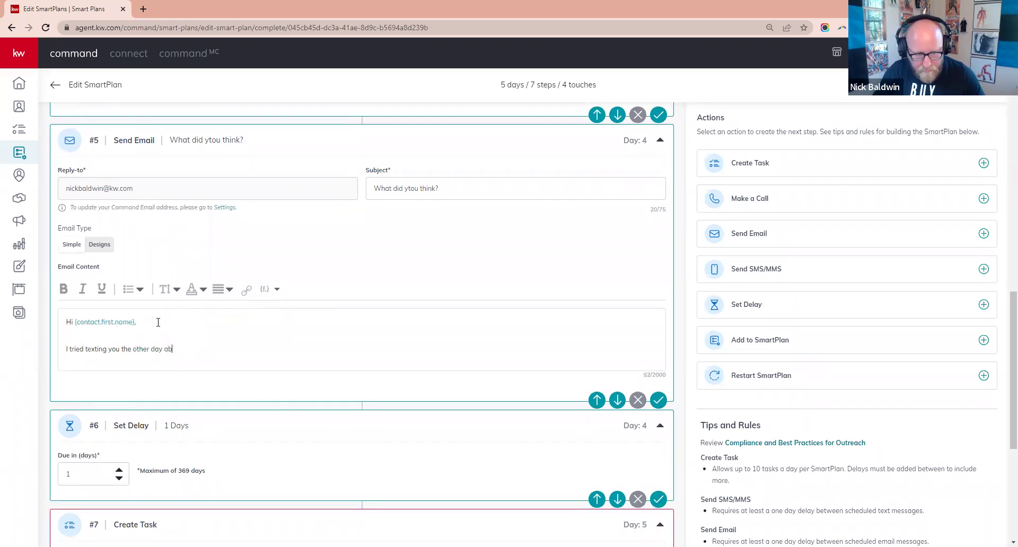
text(out the homes)
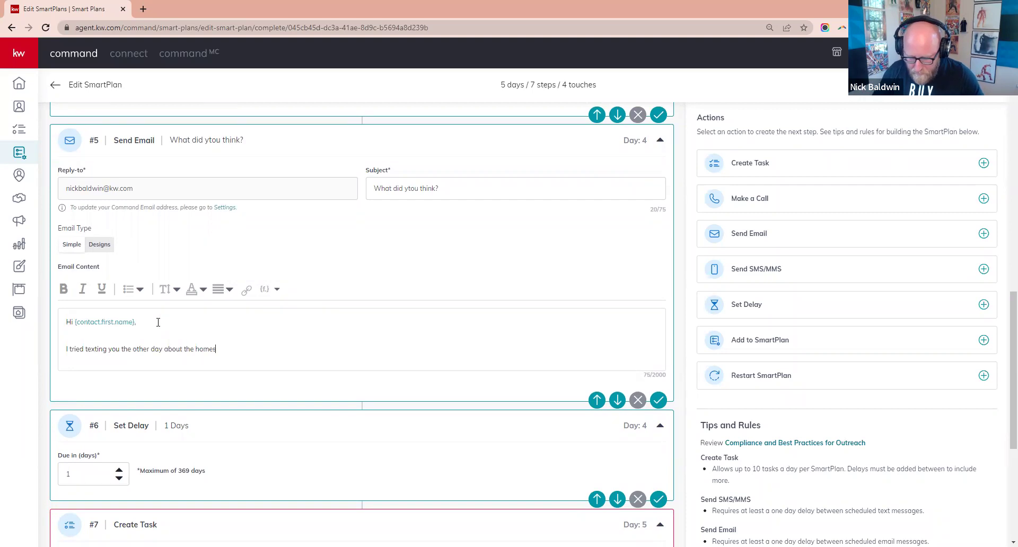
text( you saw o)
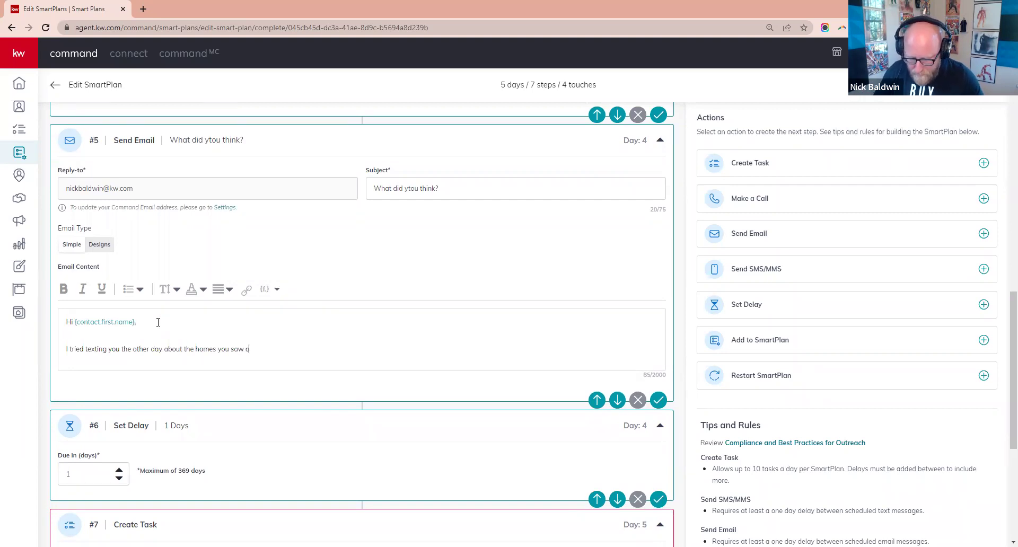
text(nline. I ho)
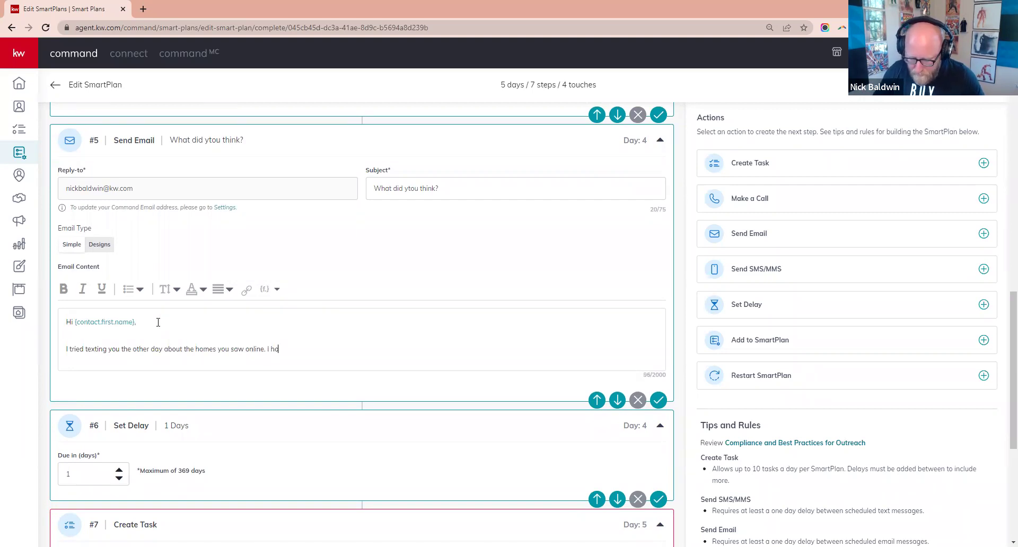
text(pe I'm not )
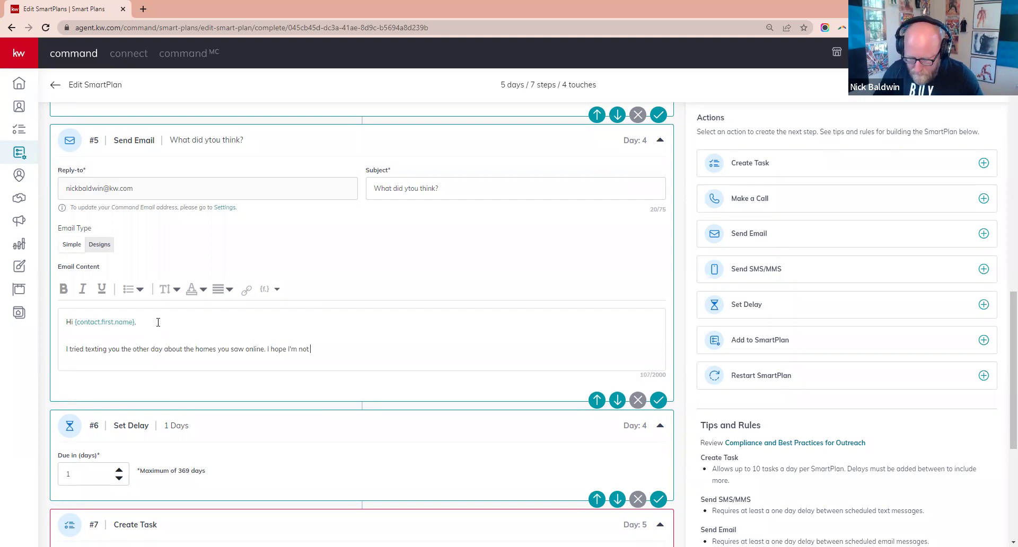
text(bugging you)
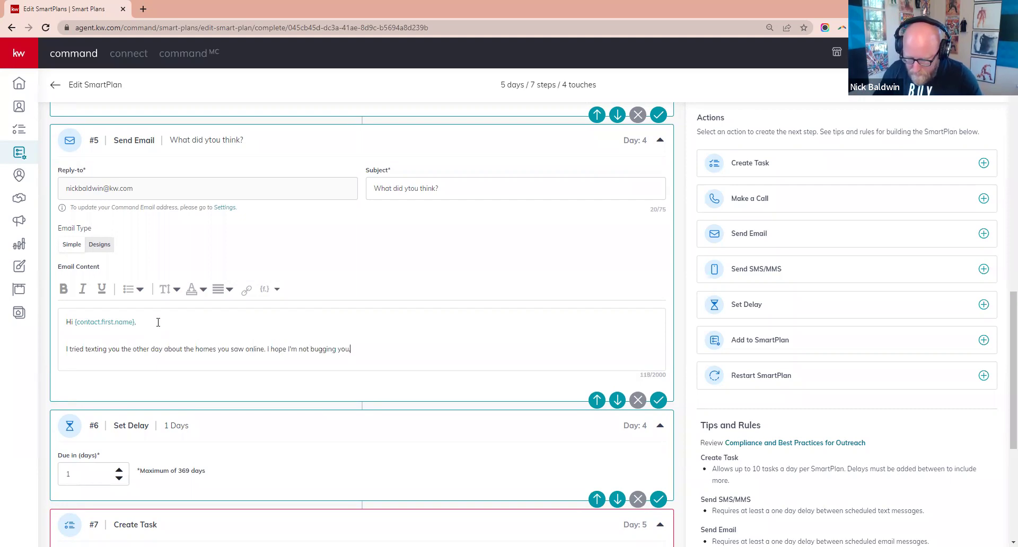
text(, I want to make)
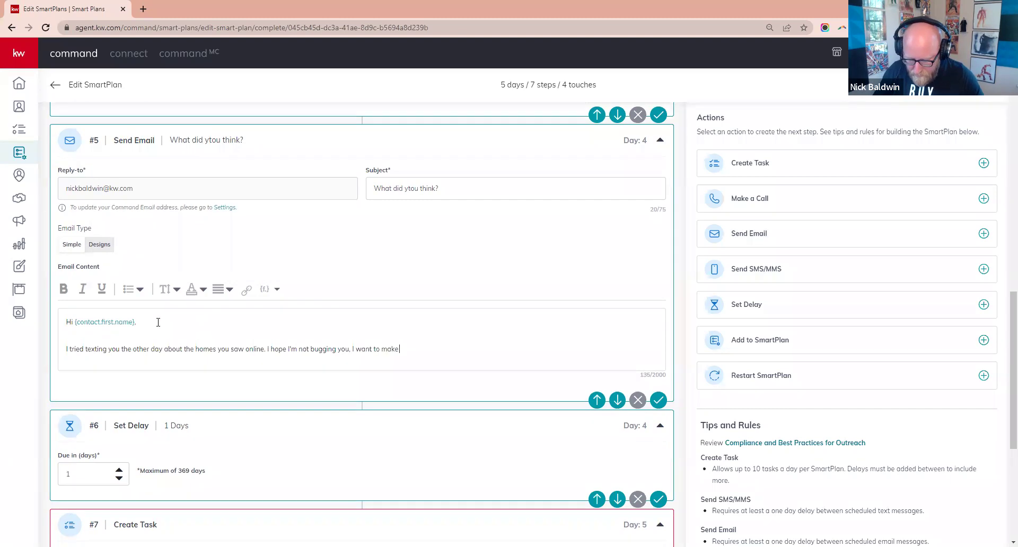
text( sure you're)
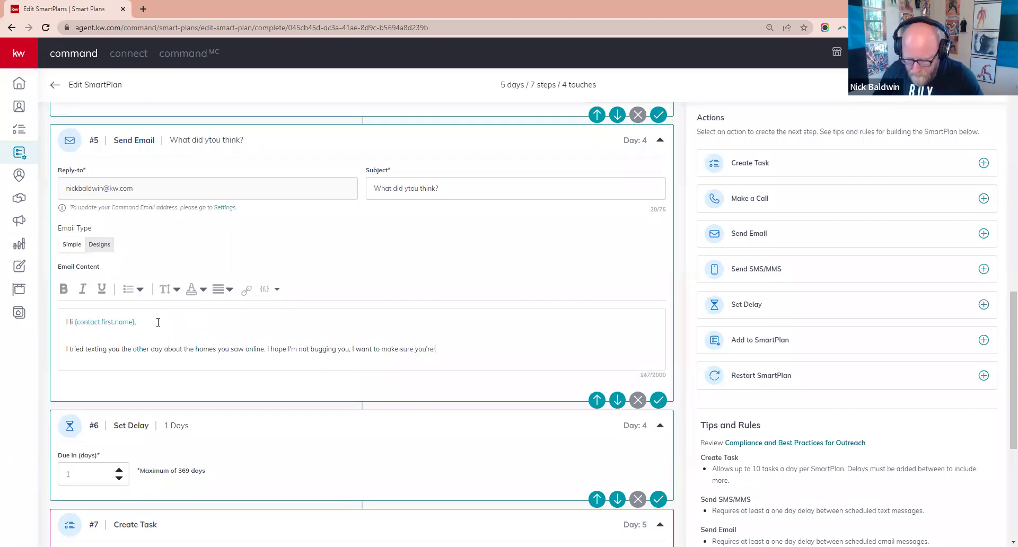
text( being token care o)
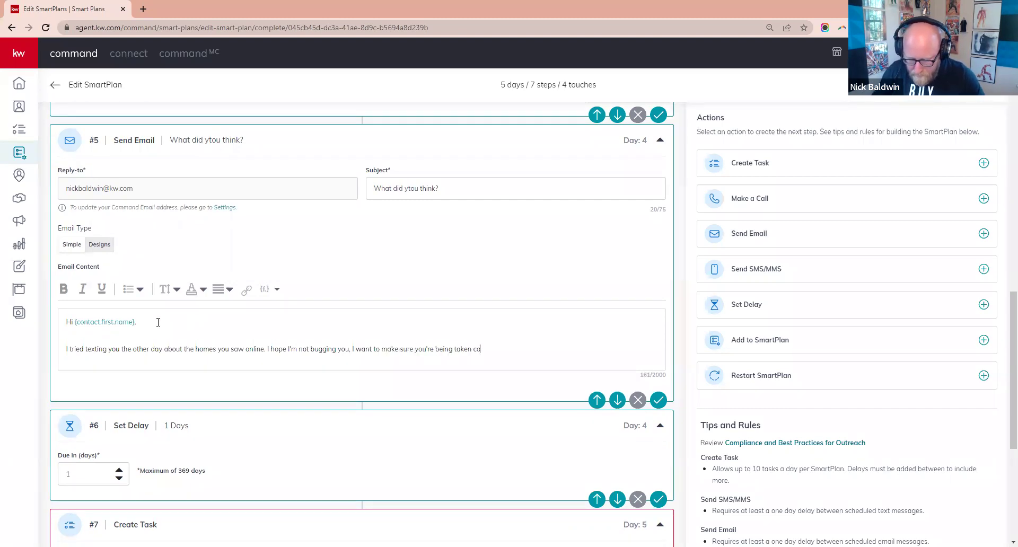
text(f )
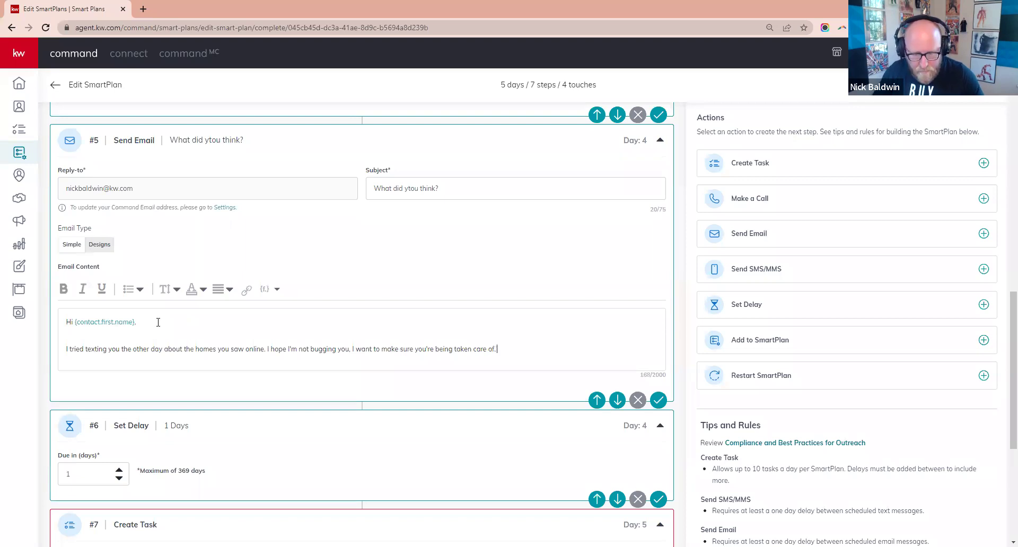
text( What did yo)
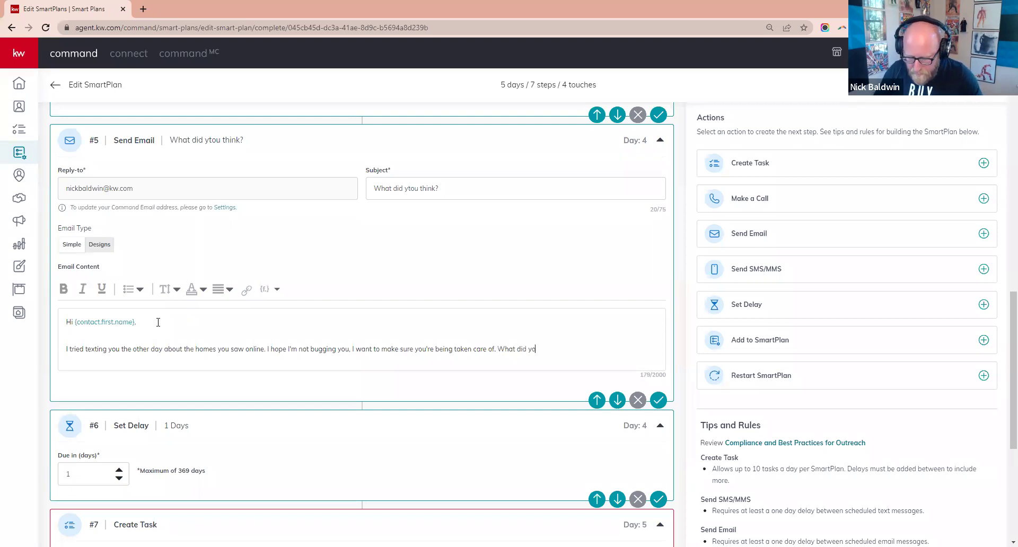
text(u think)
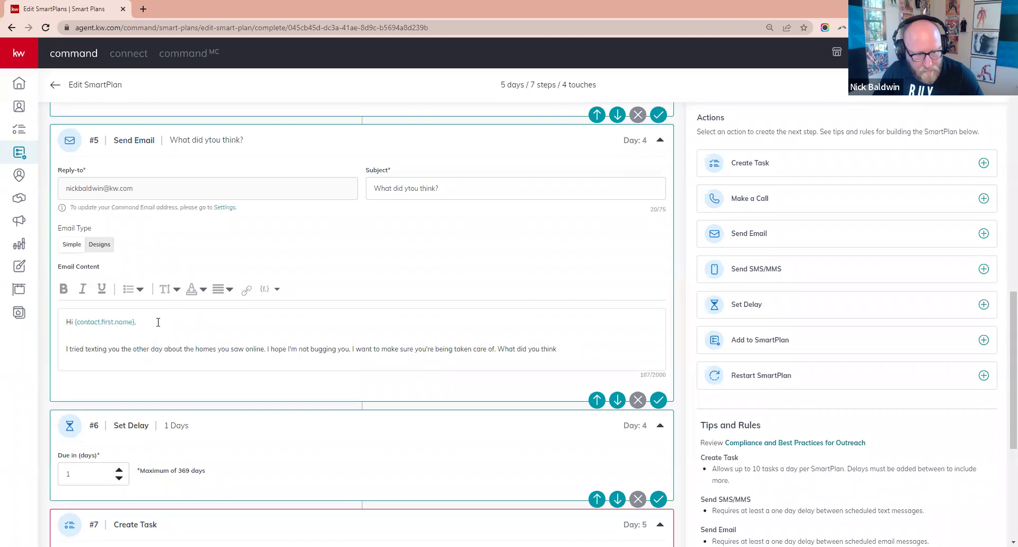
text( of the homes)
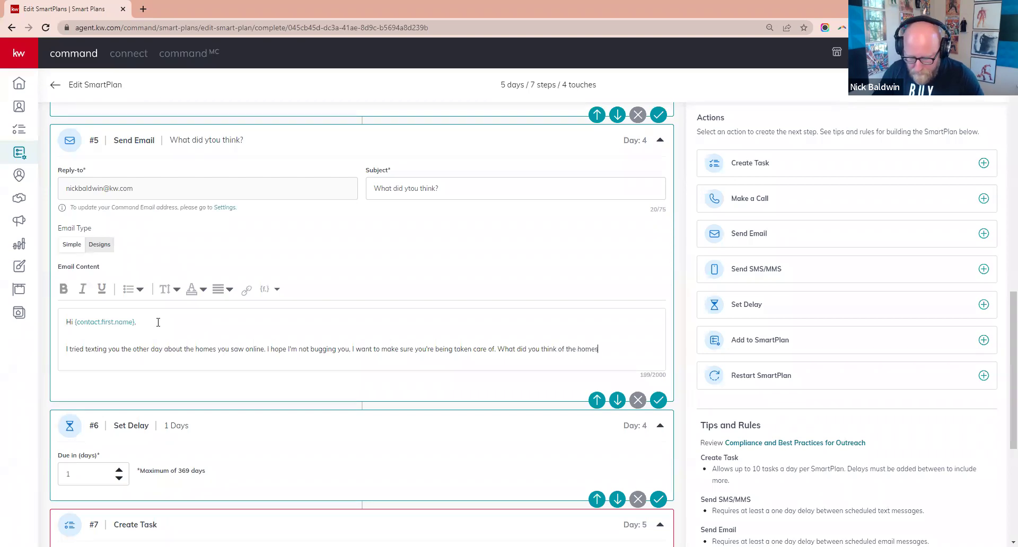
text( you saw?)
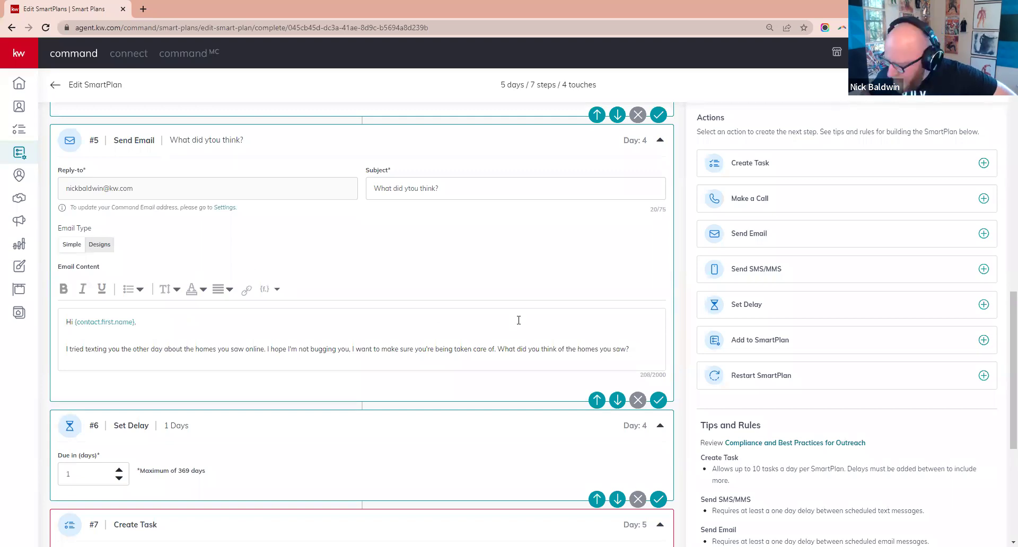
key(Return)
key(Return)
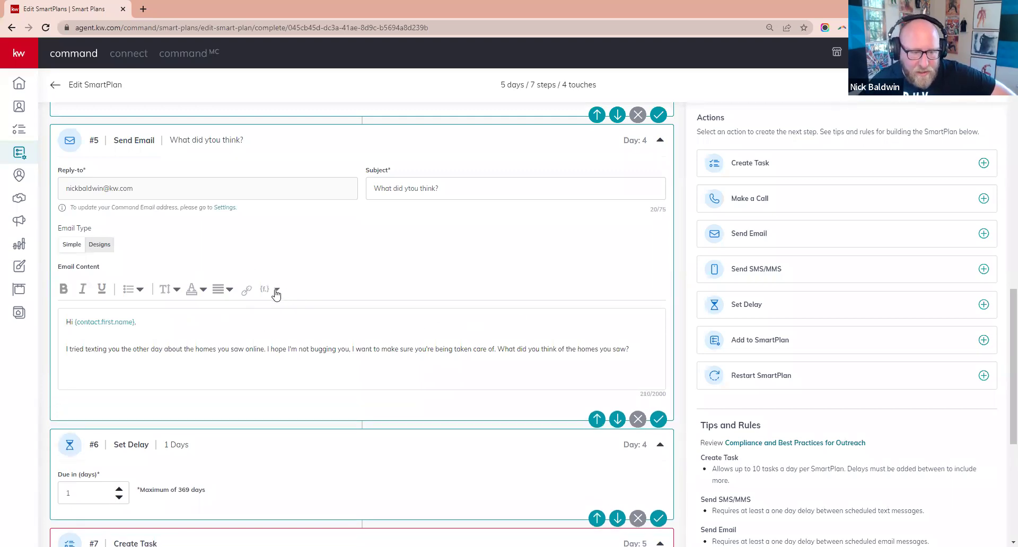
- Sign the email with the {agent.first.name} {agent.last.name} merge fields on their own line
click(276, 294)
scroll(243, 347, down, 2)
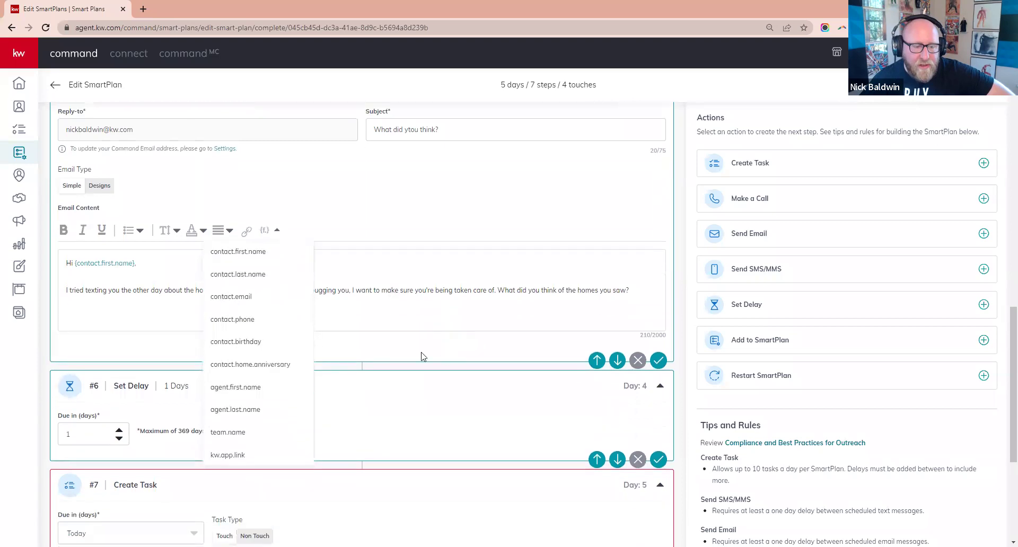
click(241, 341)
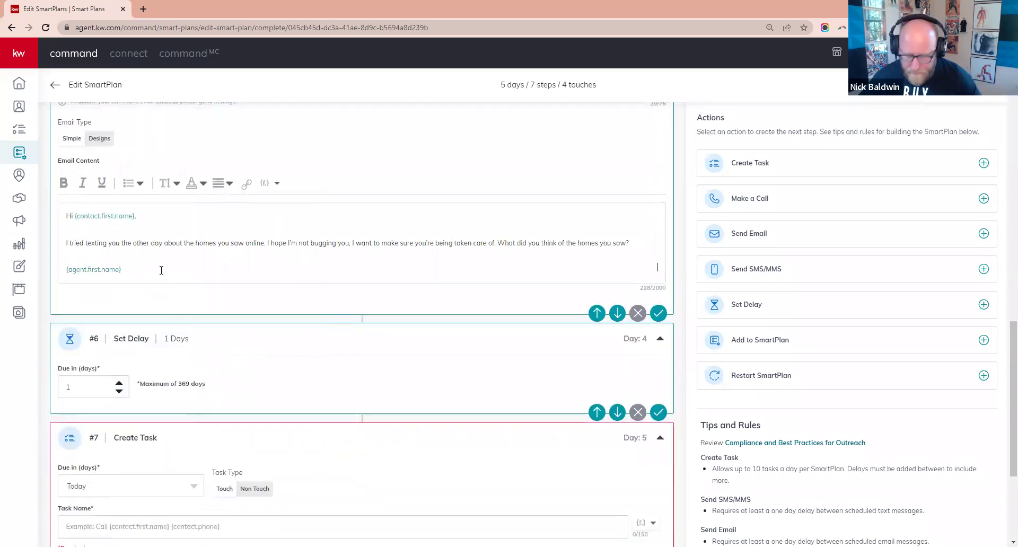
click(268, 183)
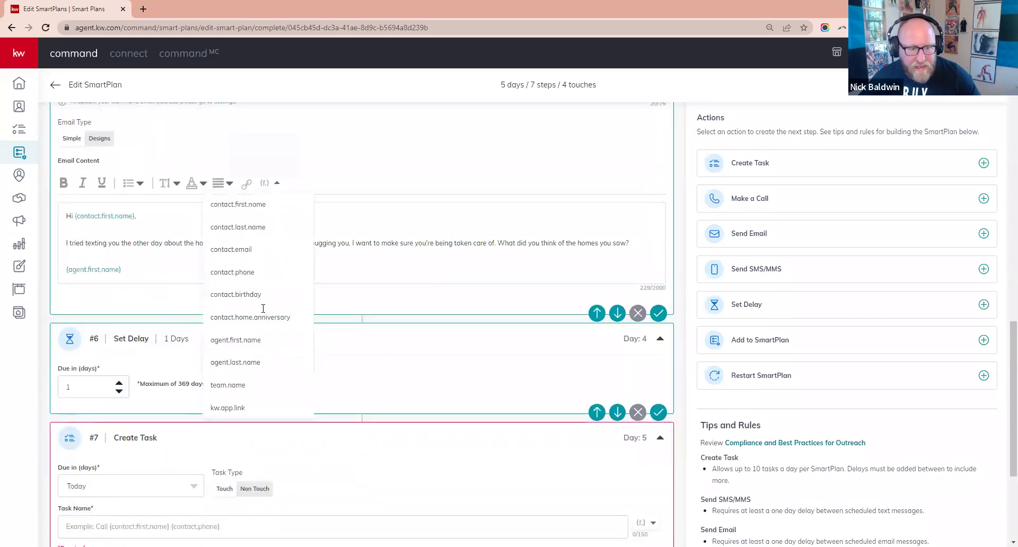
click(244, 359)
key(Return)
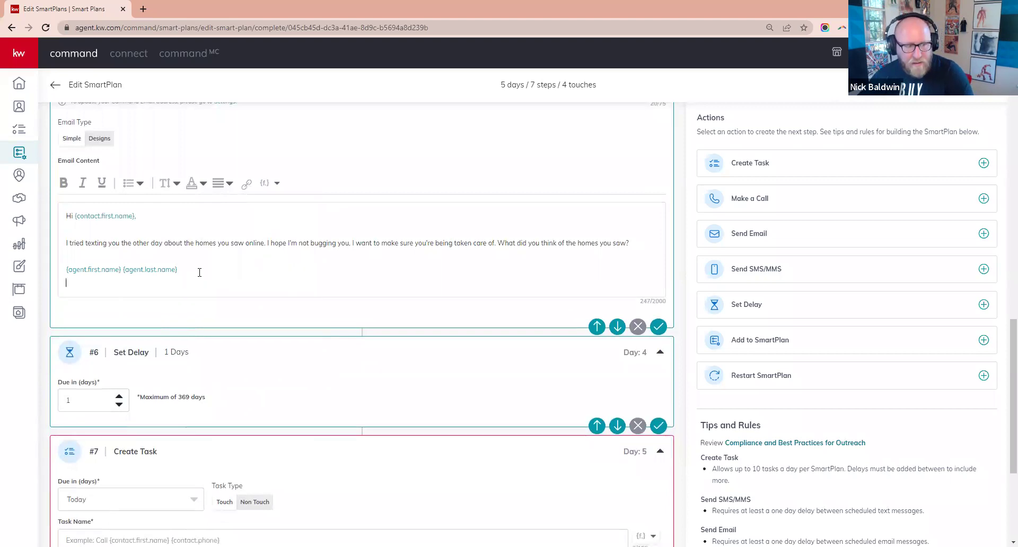
- Add signature lines for the agent's phone number, e-mail address, and 'Keller Williams Realty'
text(55)
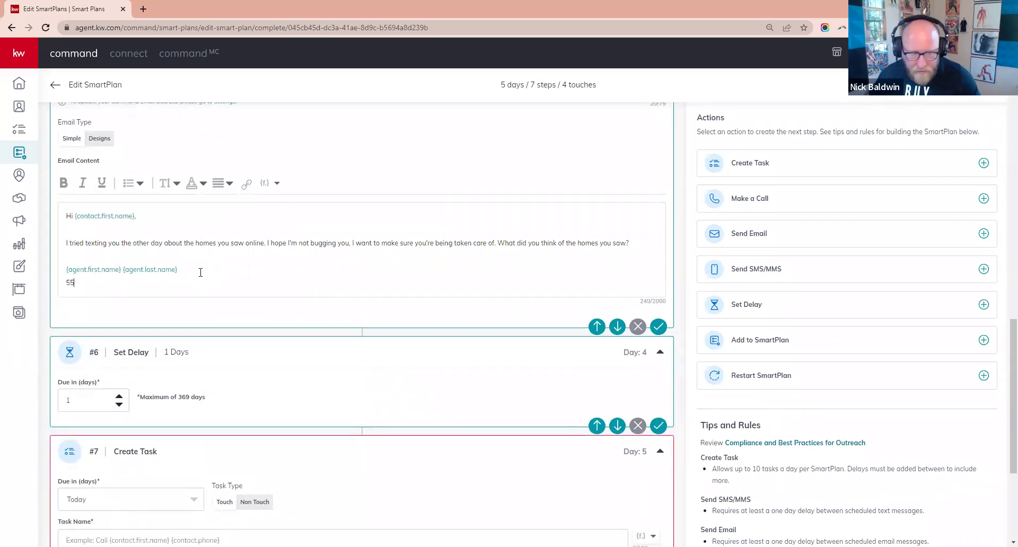
text(5.555.5555)
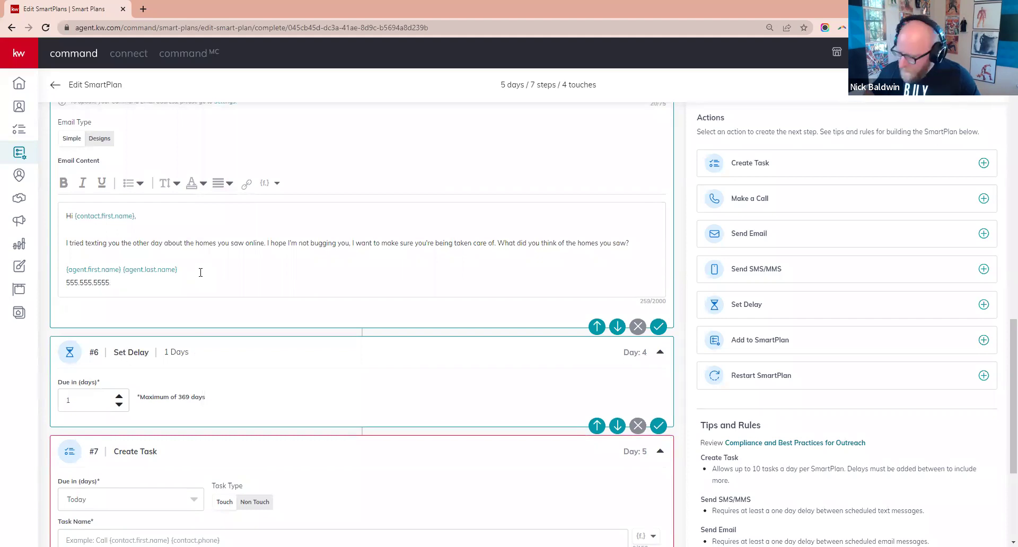
key(Return)
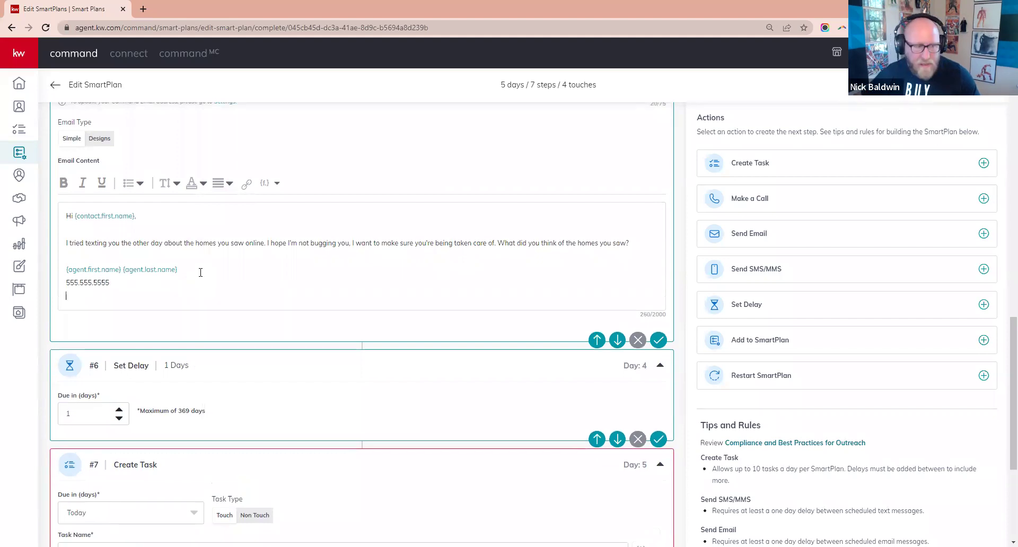
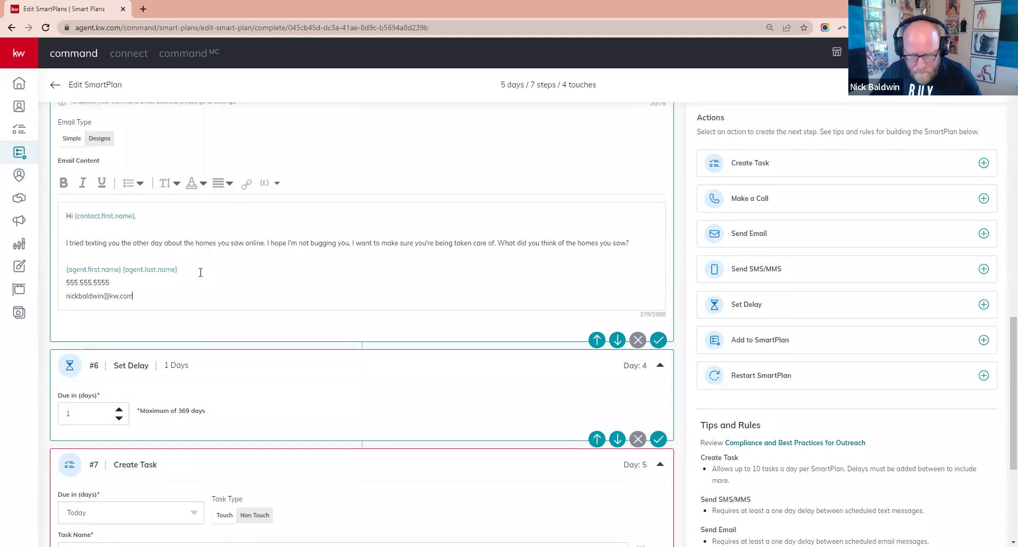
key(Return)
key(BackSpace)
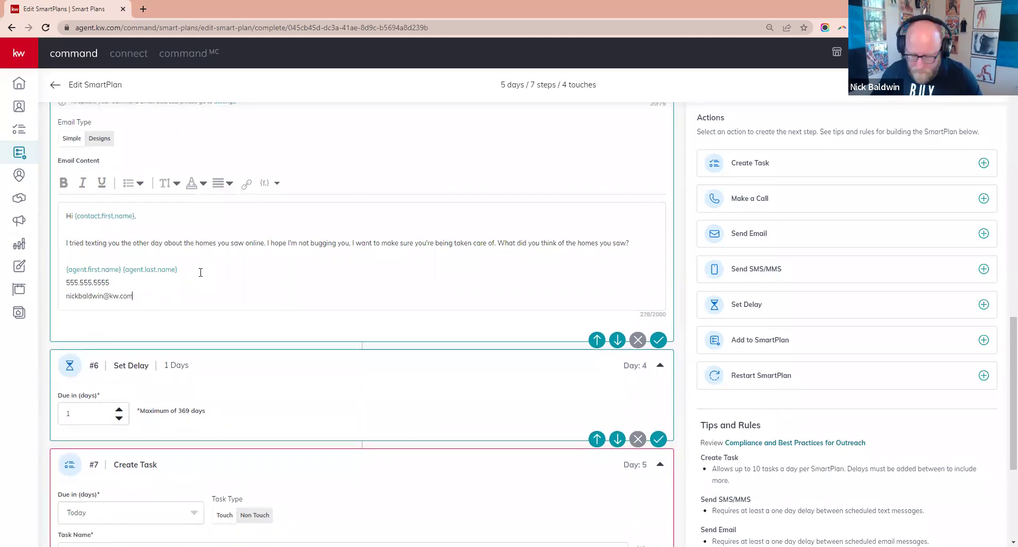
key(Return)
text(Keller )
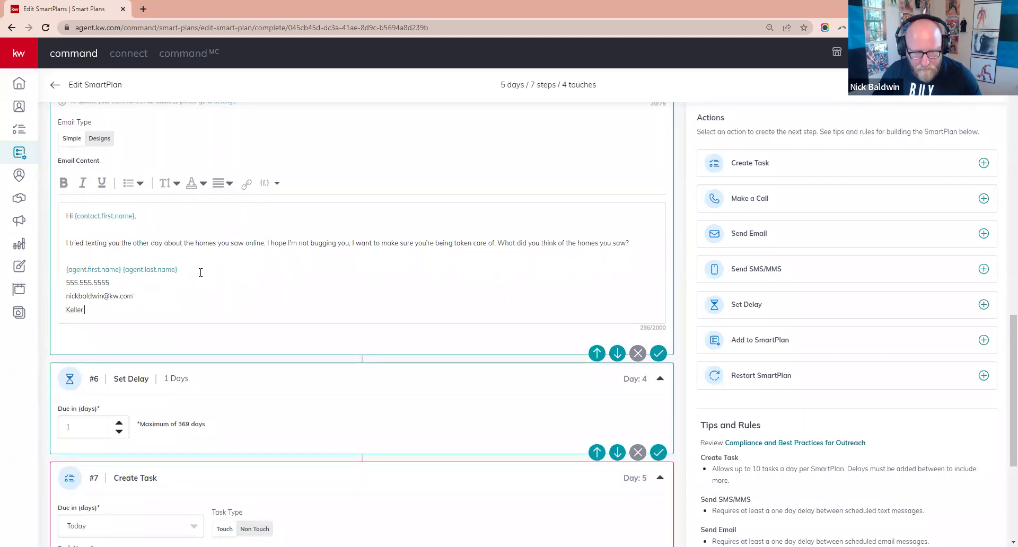
text(Williams Realty)
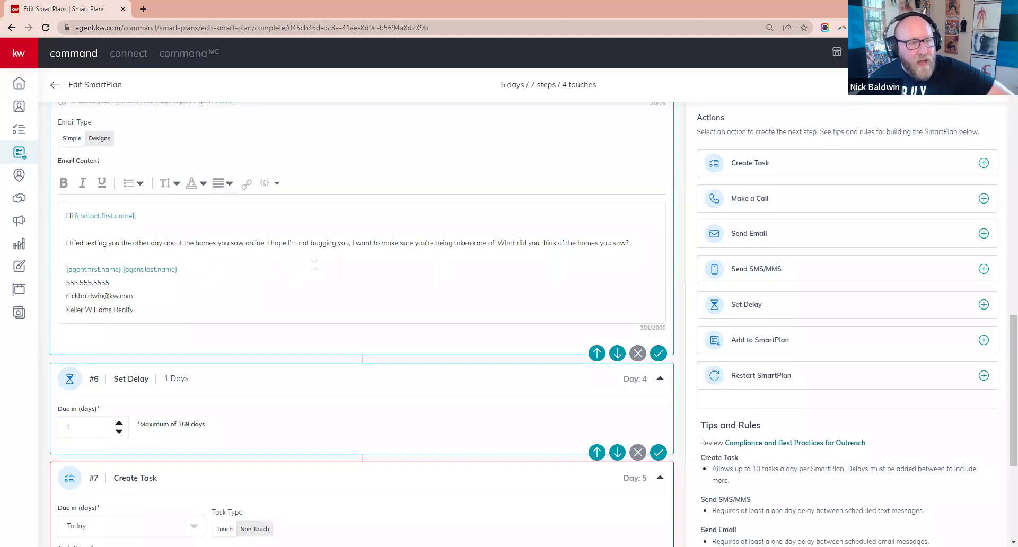
- Set the delay before the task to 3 days
scroll(525, 316, down, 3)
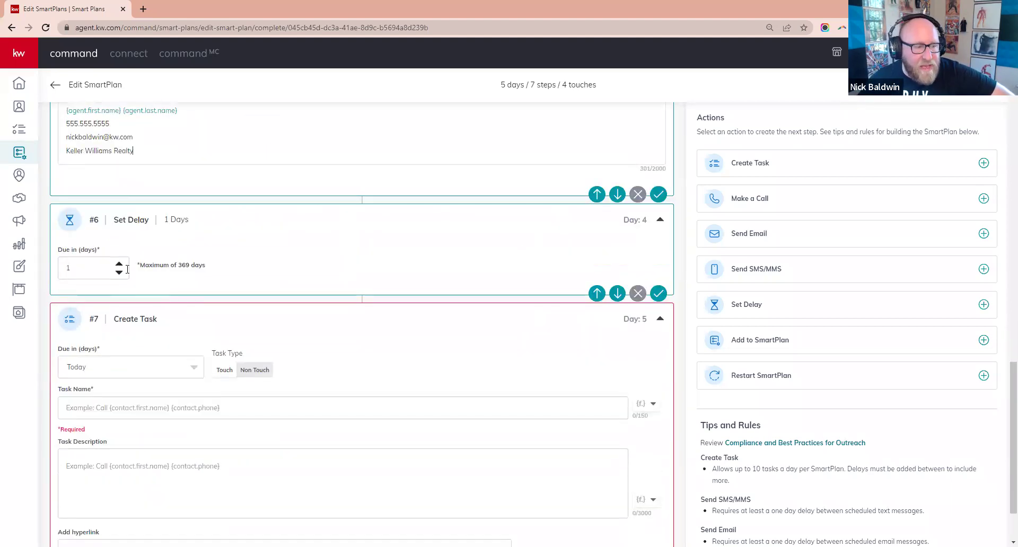
double_click(119, 264)
scroll(217, 307, down, 2)
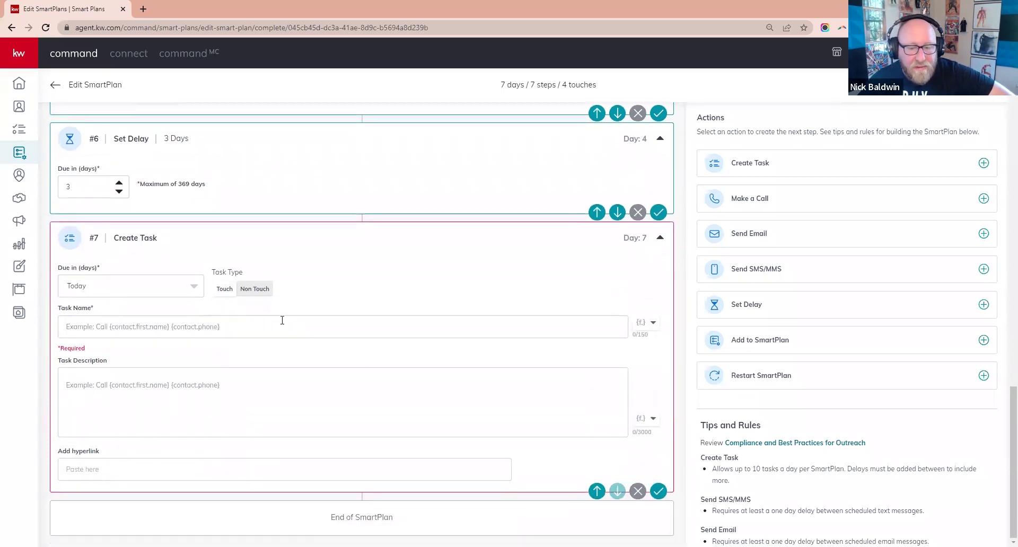
- Name the task 'Create saved search for {contact.first.name} {contact.last.name}'
click(189, 326)
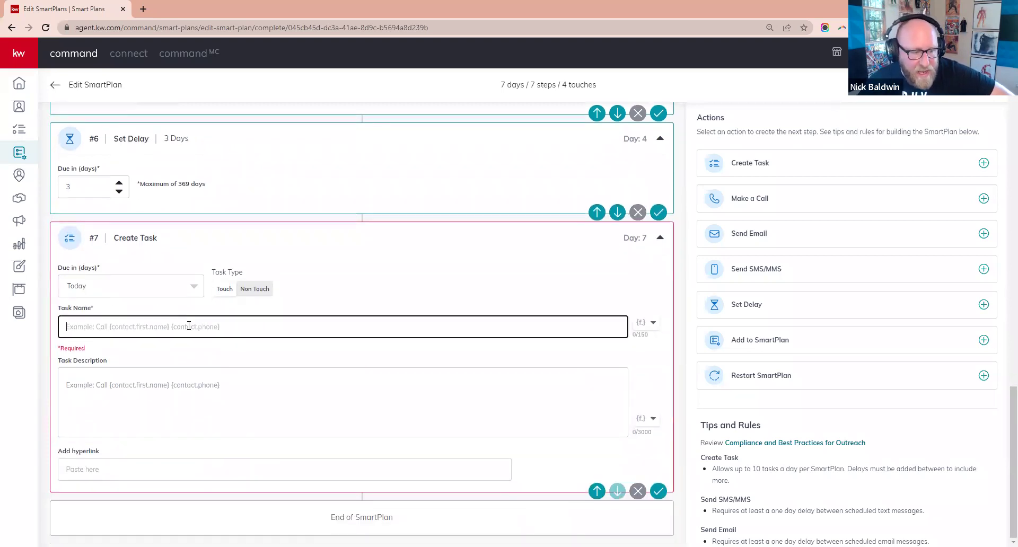
text(Create saved search for)
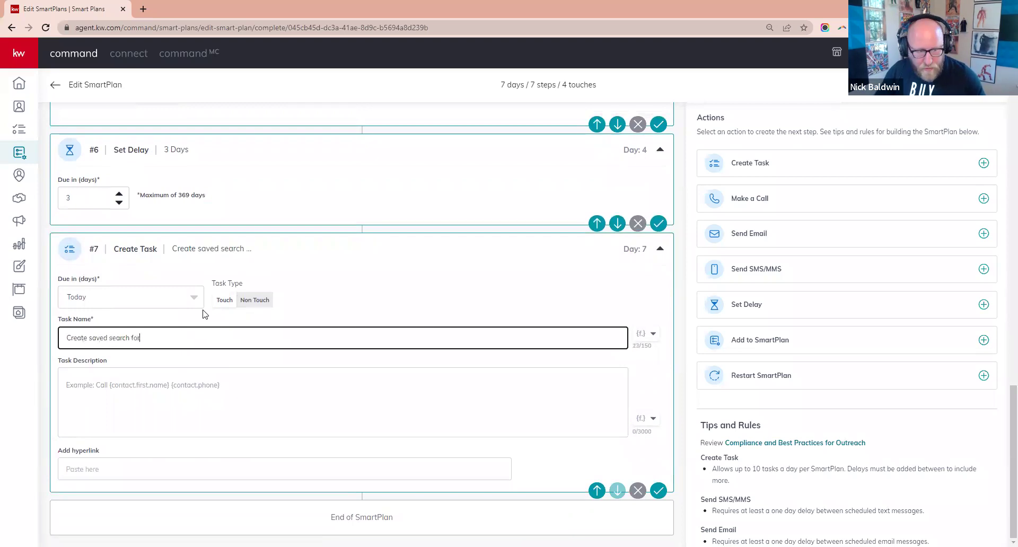
click(643, 334)
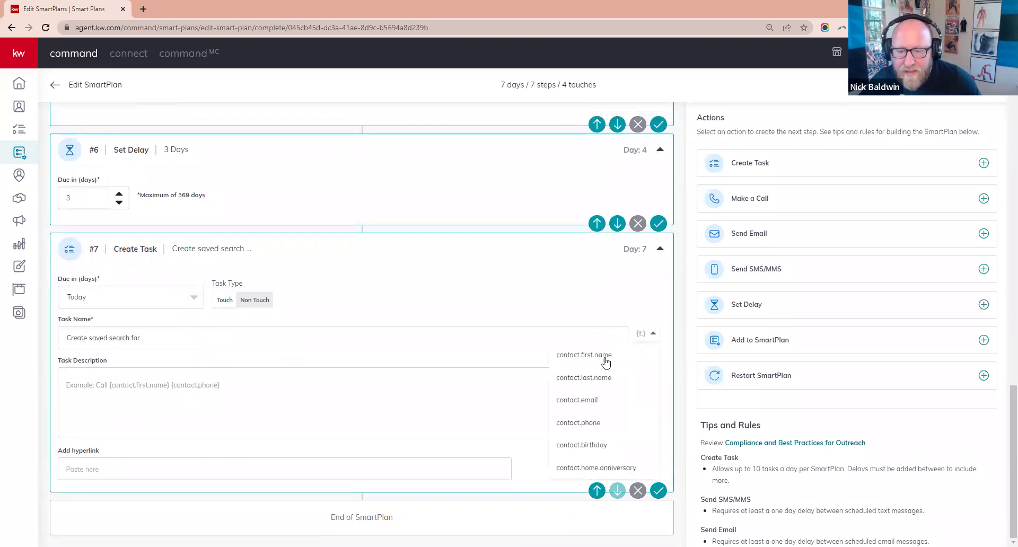
click(585, 356)
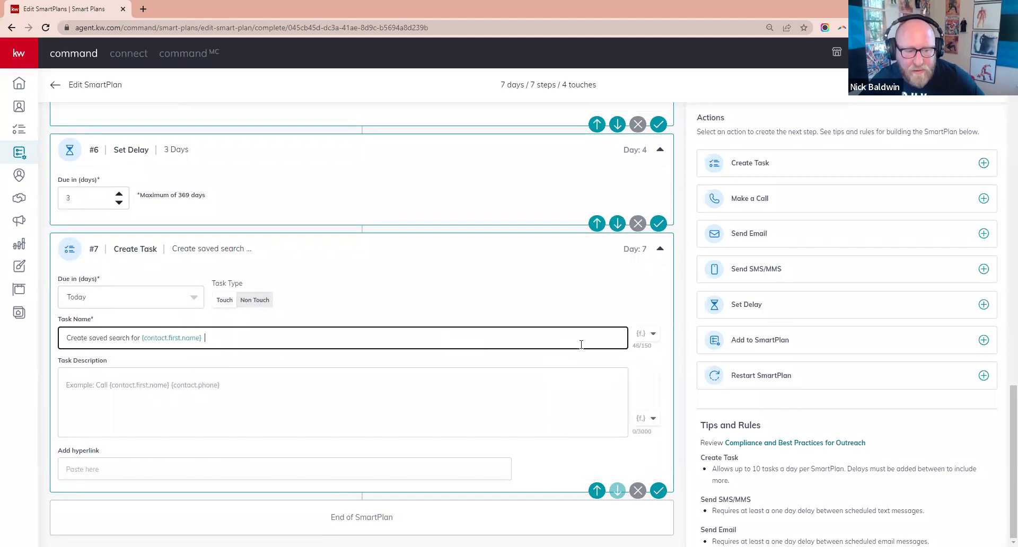
click(643, 334)
click(596, 382)
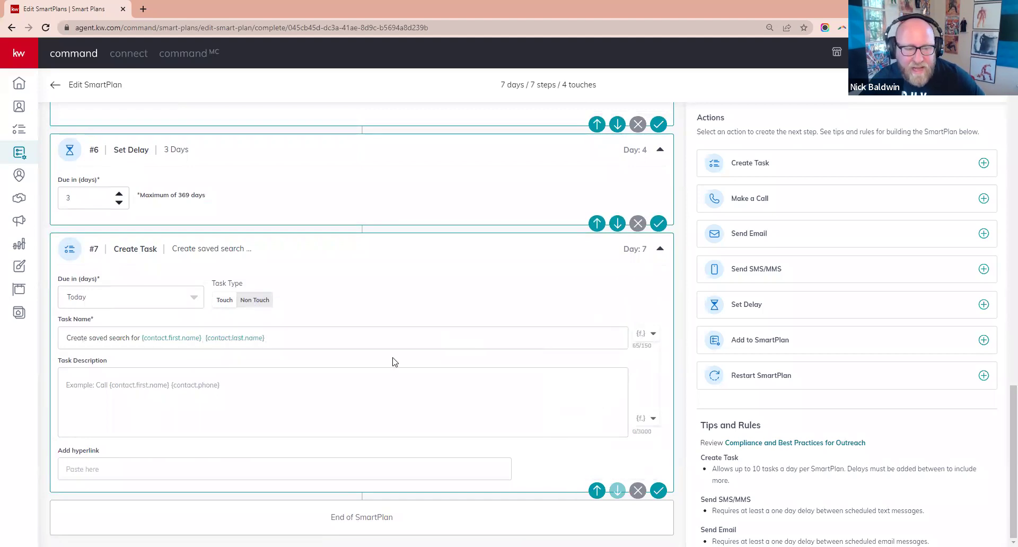
scroll(396, 362, up, 20)
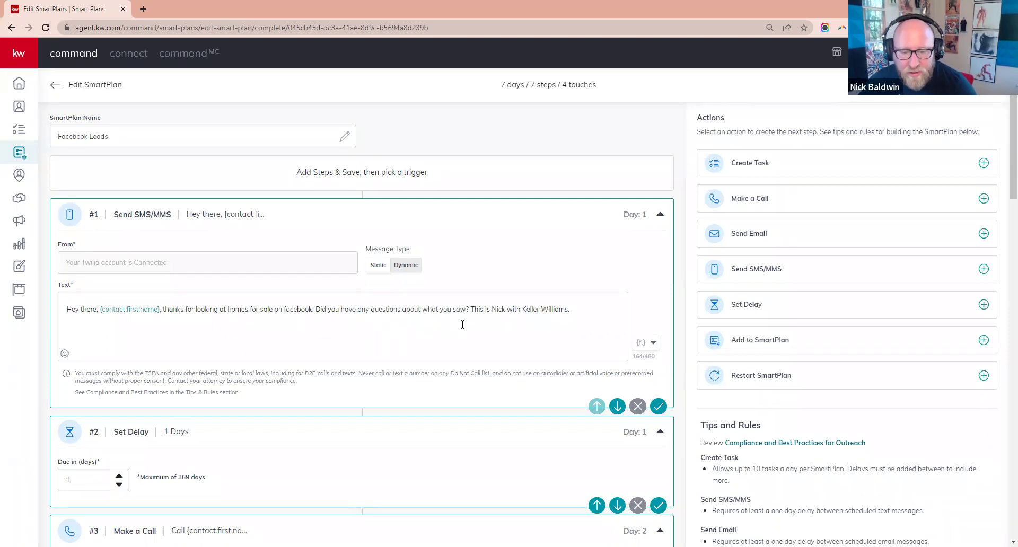
scroll(463, 325, down, 6)
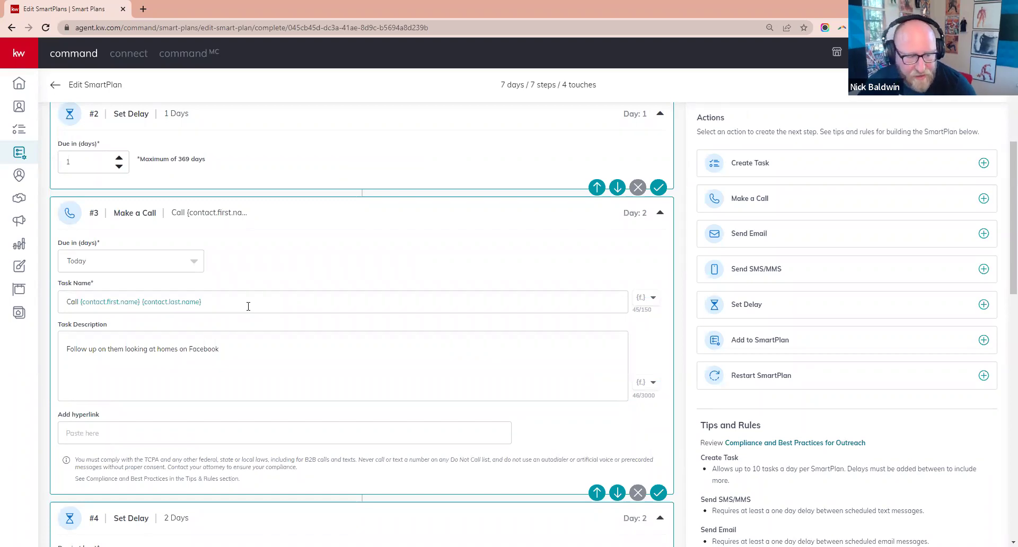
scroll(248, 307, down, 6)
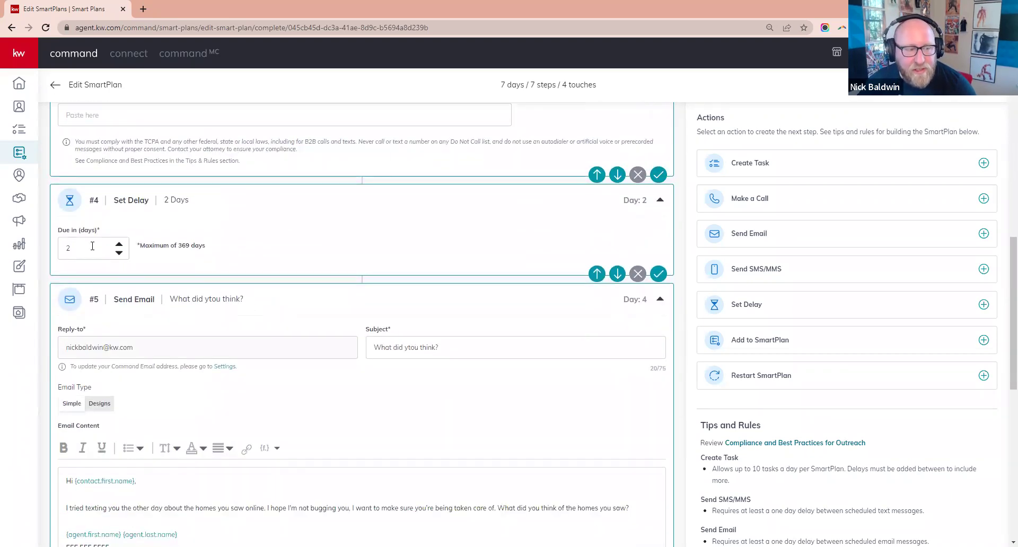
scroll(290, 325, down, 2)
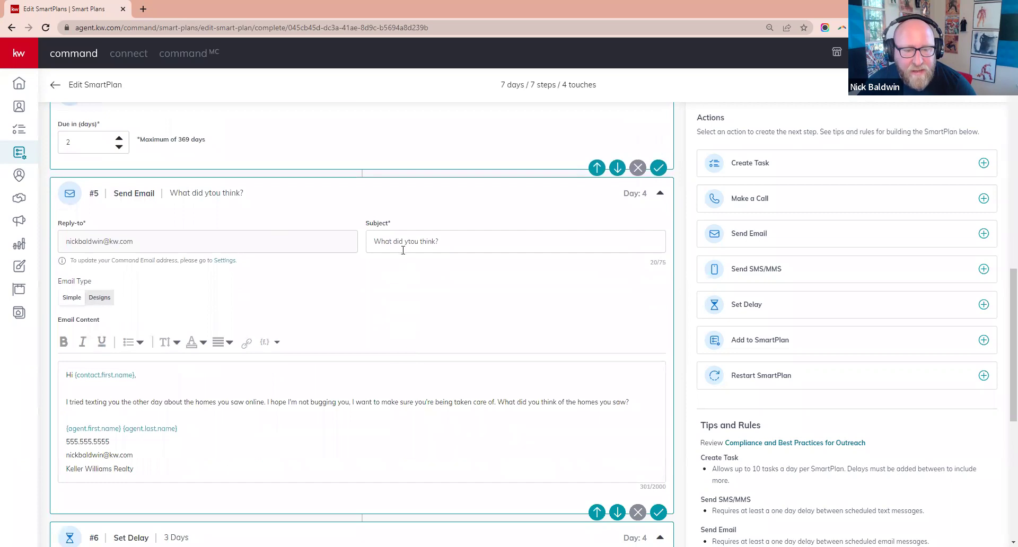
- Delete the stray 't' in 'ytou' so the subject reads 'What did you think?'
click(407, 241)
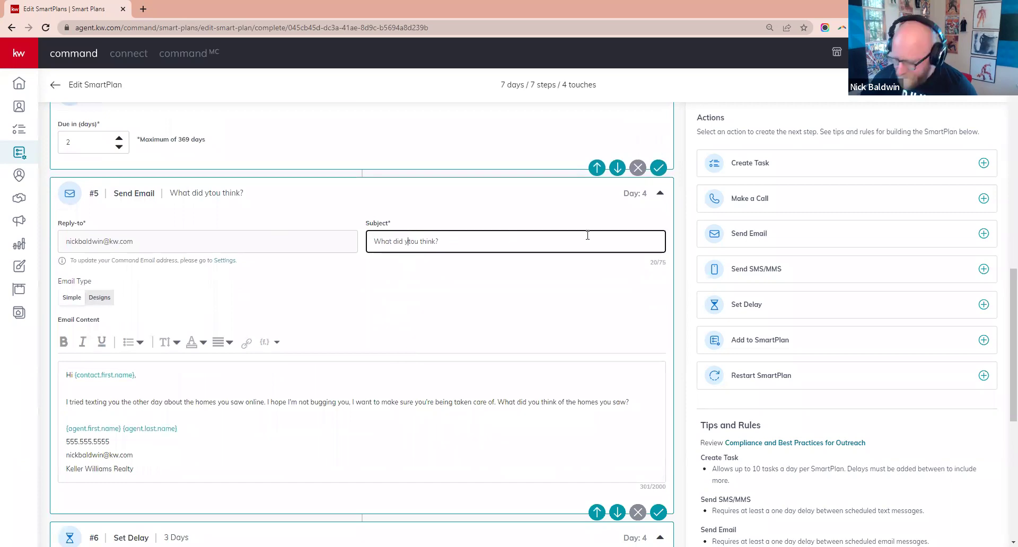
key(Delete)
scroll(371, 366, down, 2)
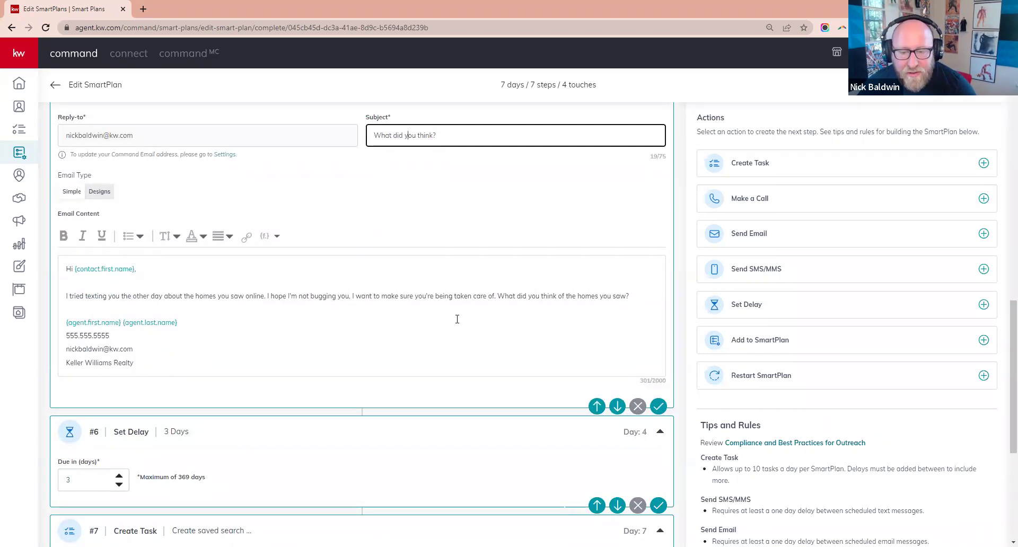
scroll(457, 319, down, 5)
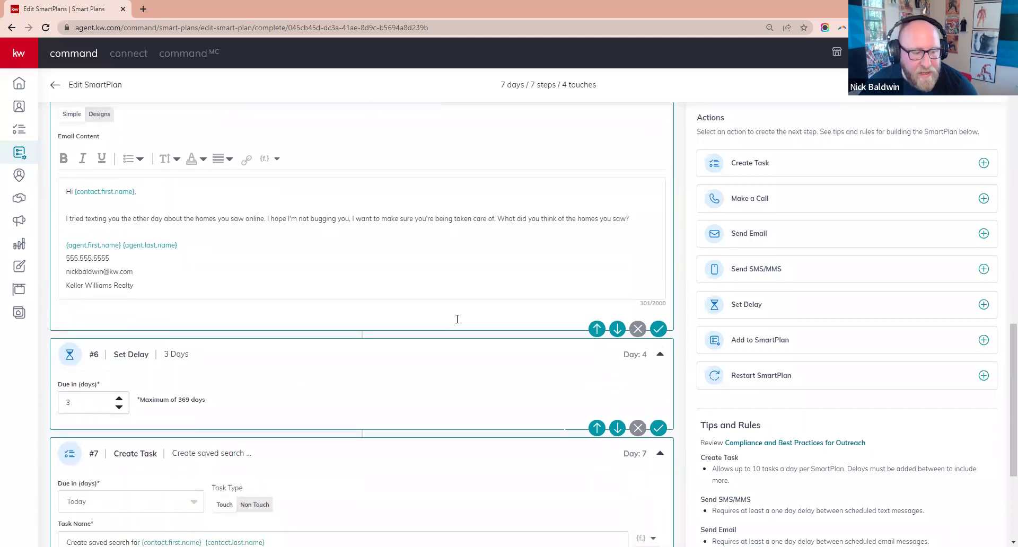
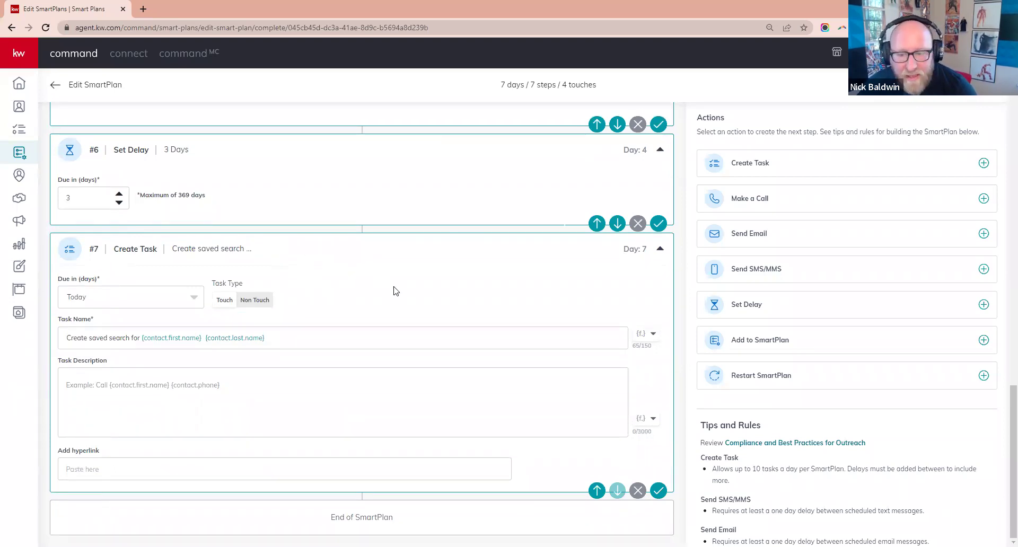
- Remove the extra space before the last-name placeholder in step #7's task name
click(308, 335)
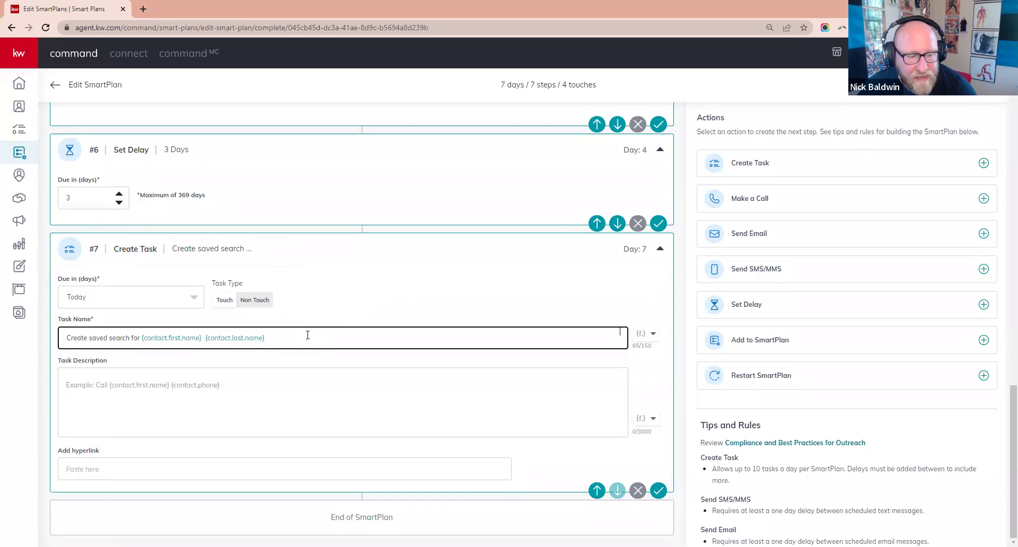
key(BackSpace)
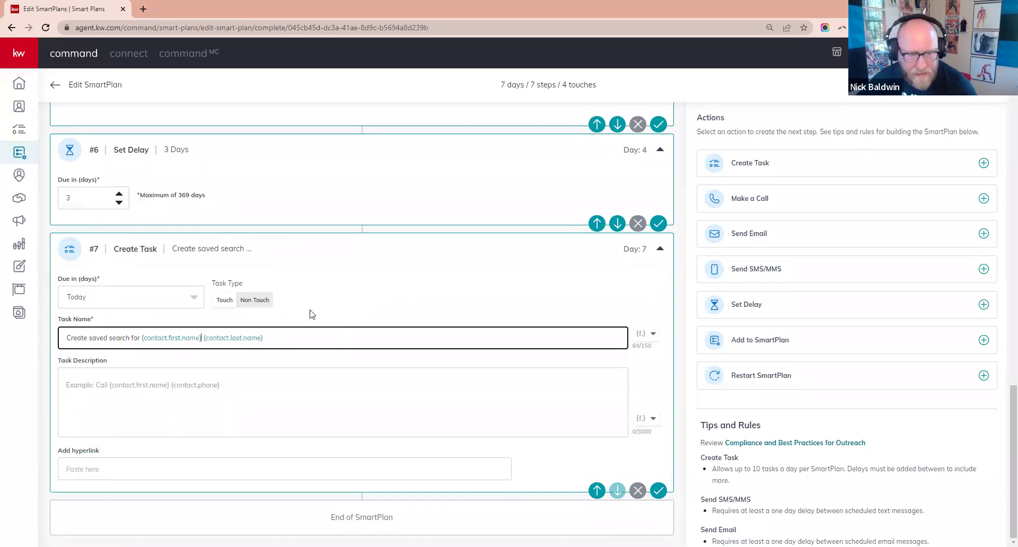
click(341, 283)
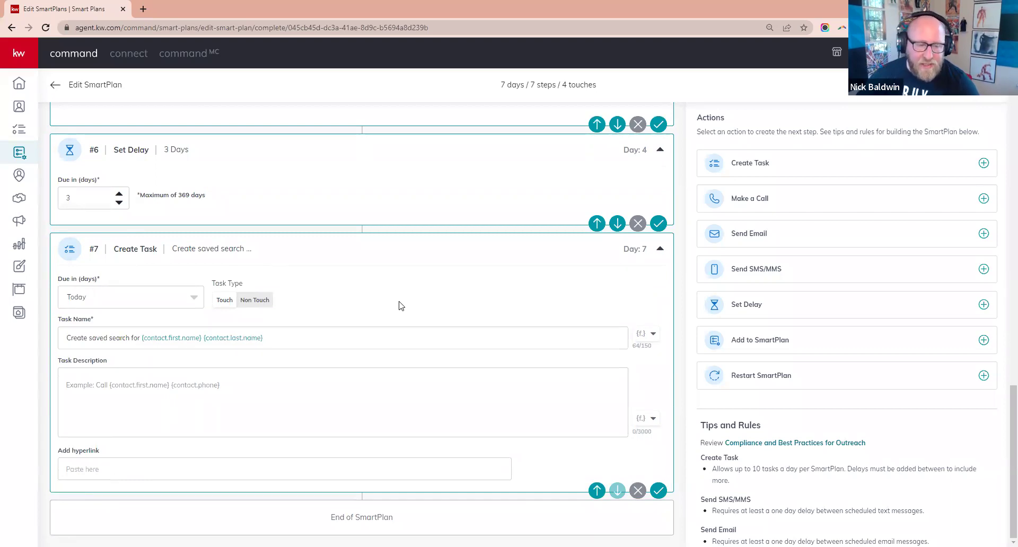
- Scroll through the 7-day, 7-step plan down to the Day 7 saved-search task
scroll(401, 306, up, 20)
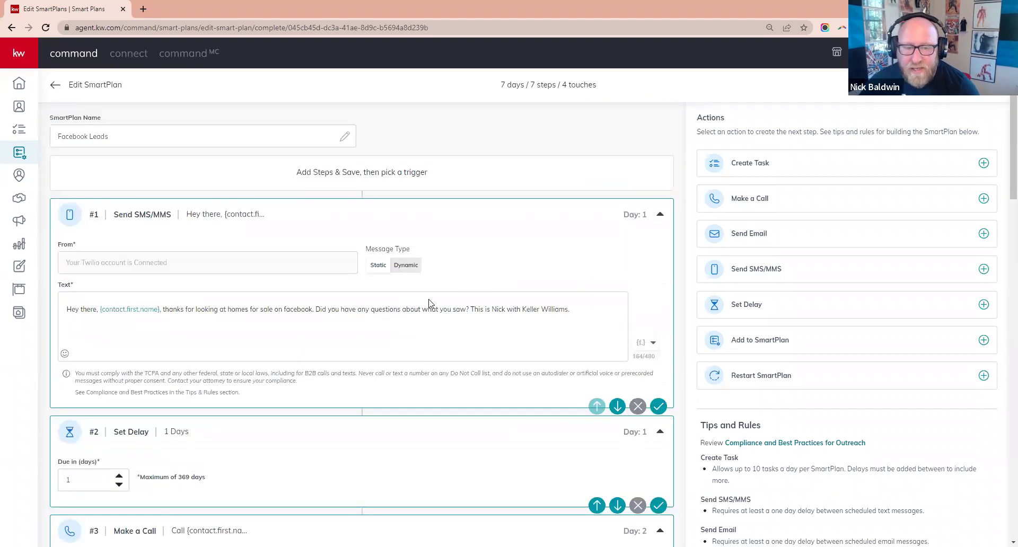
scroll(581, 291, down, 3)
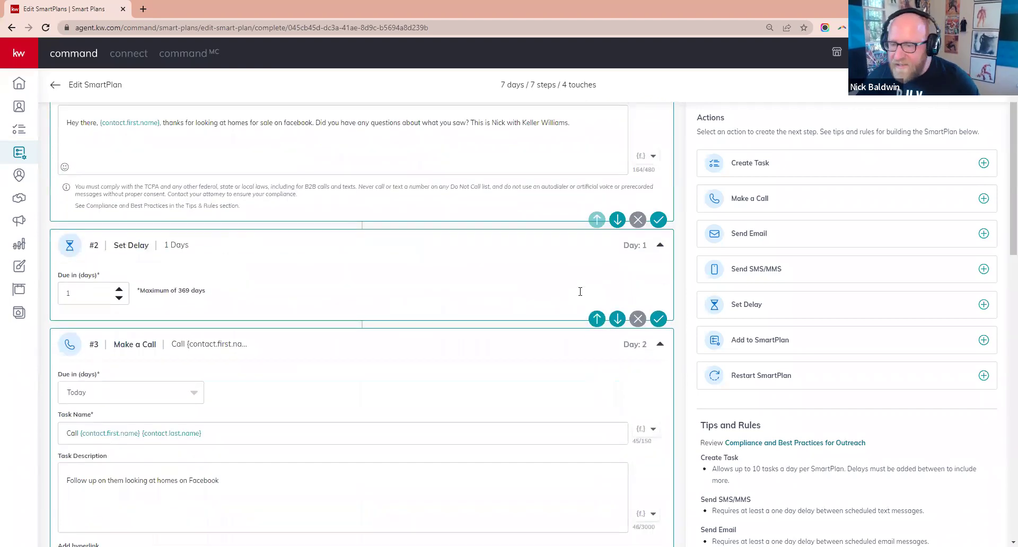
scroll(395, 202, down, 2)
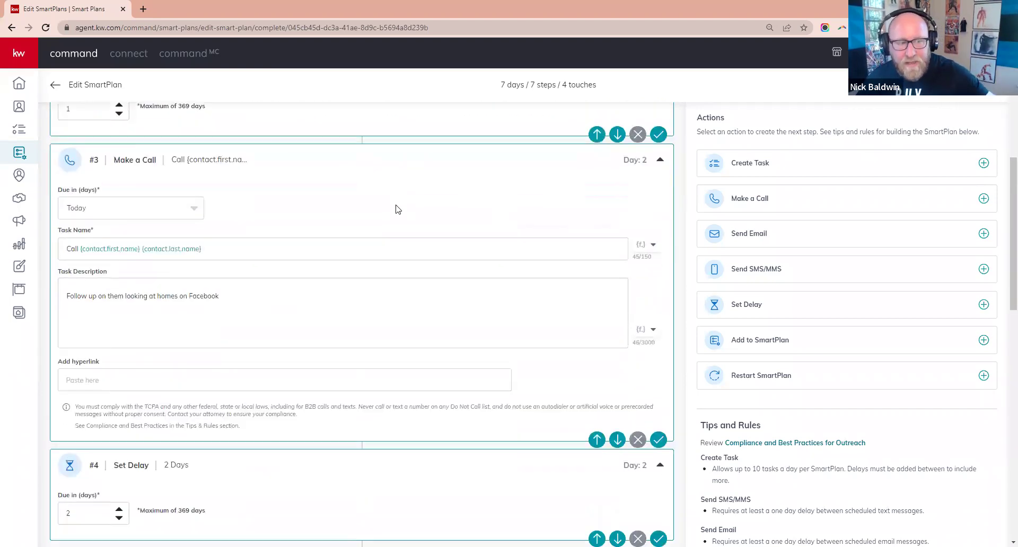
scroll(398, 208, down, 5)
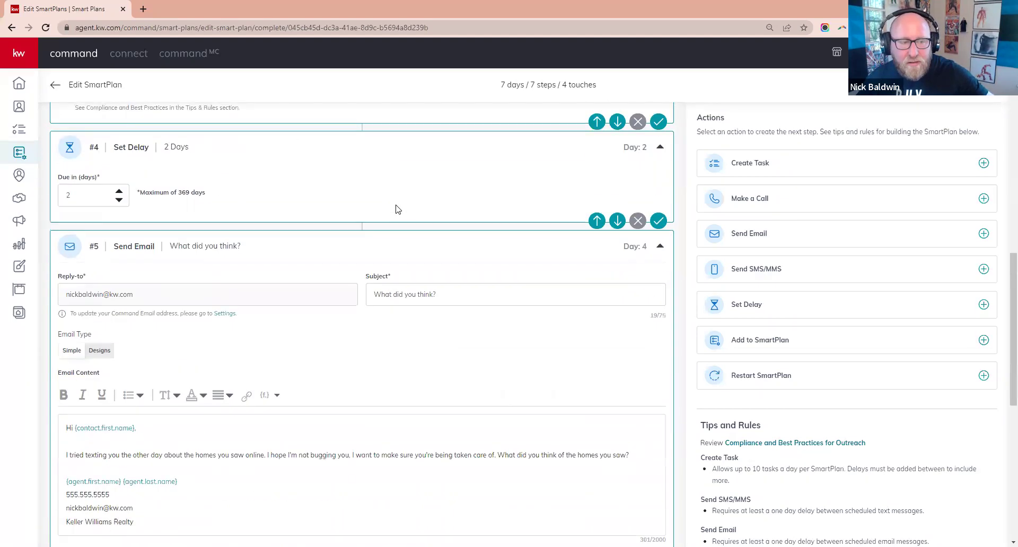
scroll(398, 208, down, 5)
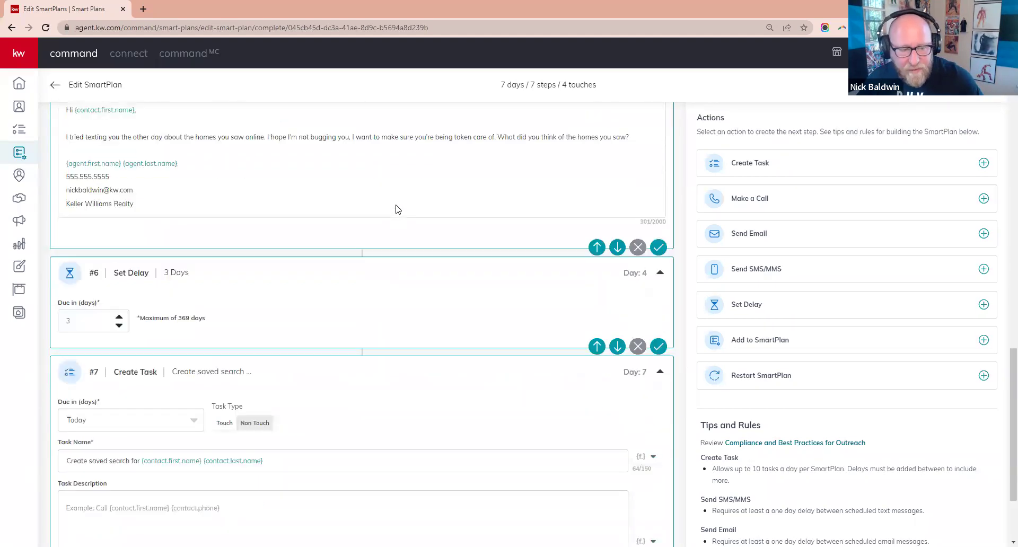
scroll(393, 249, down, 2)
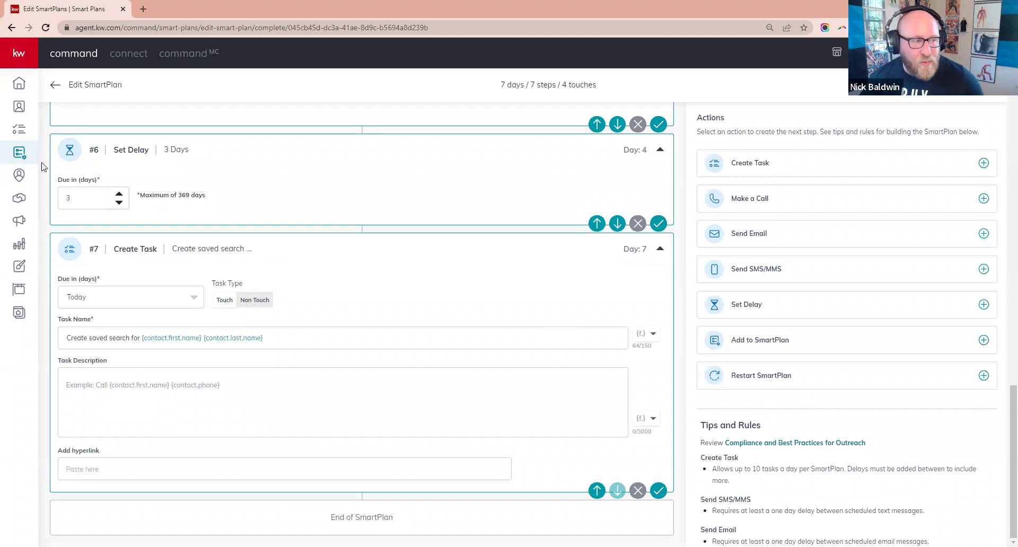
- Discard the unsaved plan changes and go to the SmartPlans Library
click(20, 154)
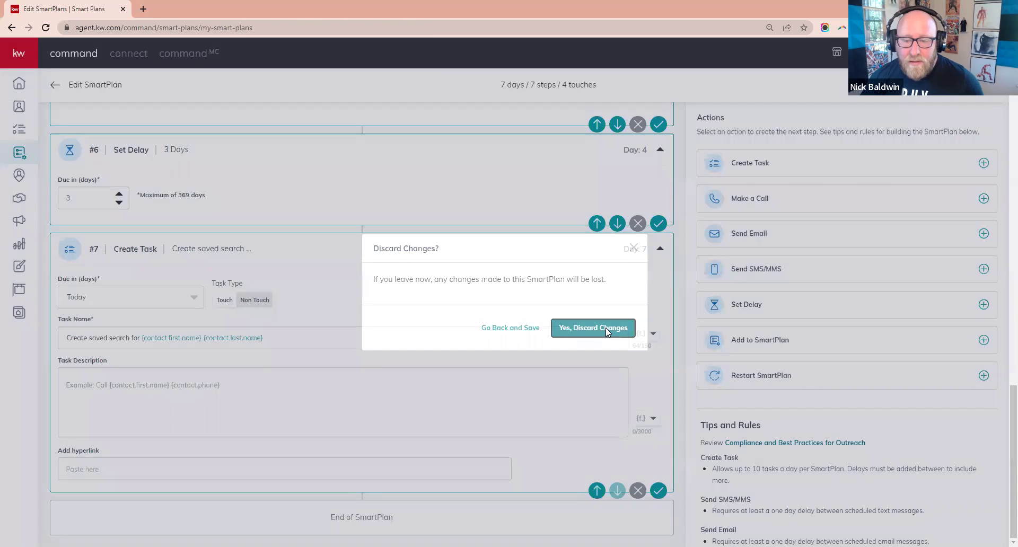
click(607, 328)
click(246, 86)
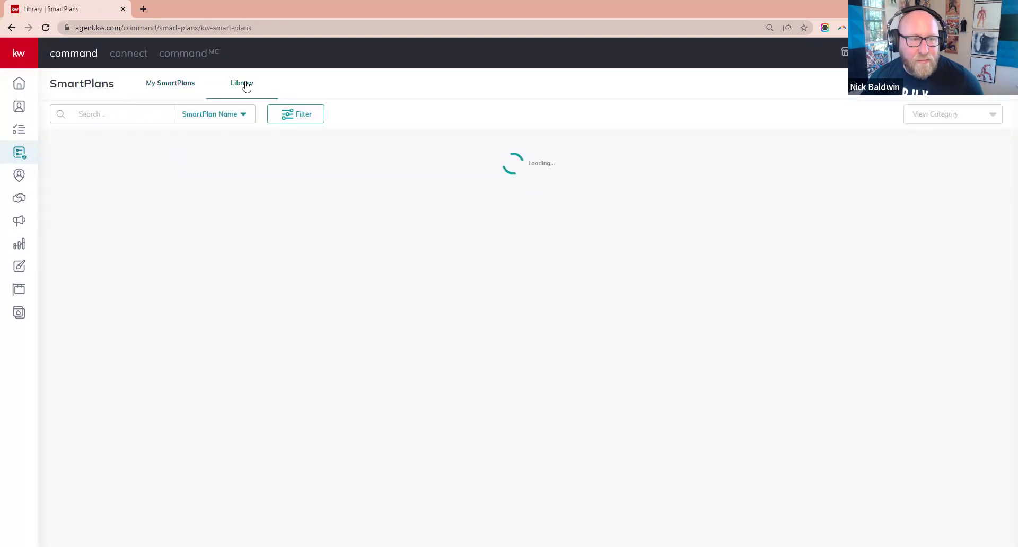
- Search the library by Author Name for the author, returning 23 plans
click(242, 120)
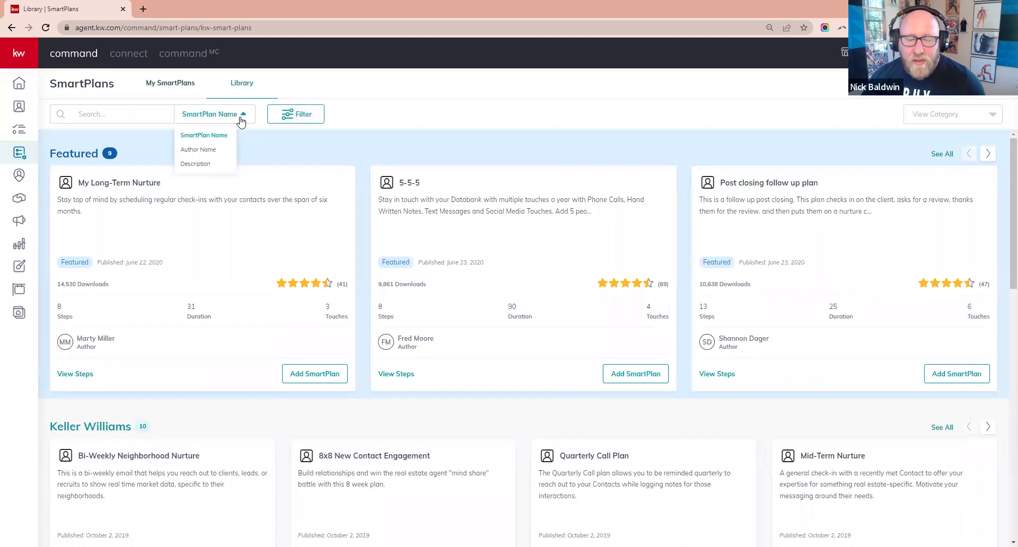
click(205, 151)
click(164, 108)
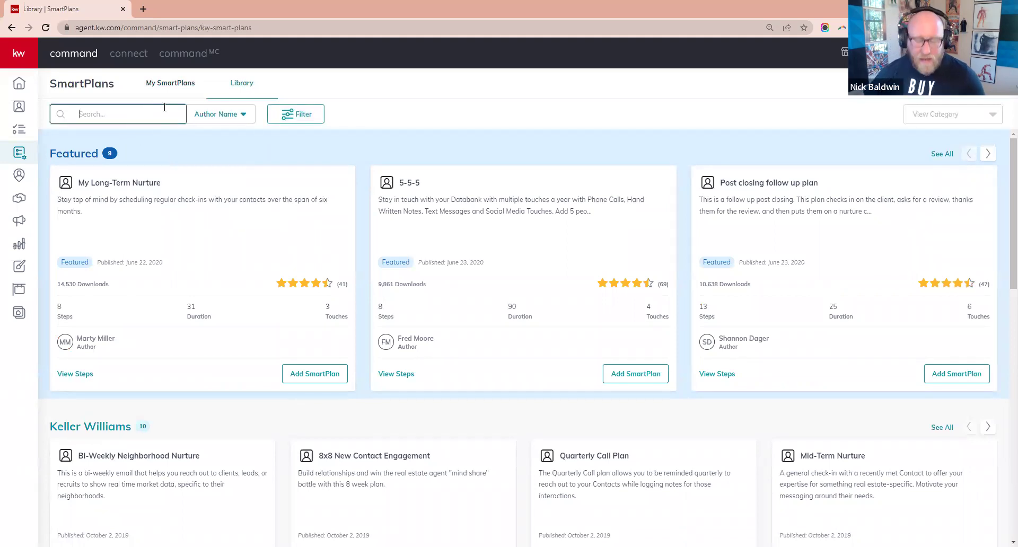
text(njick)
key(BackSpace)
key(BackSpace)
key(BackSpace)
key(BackSpace)
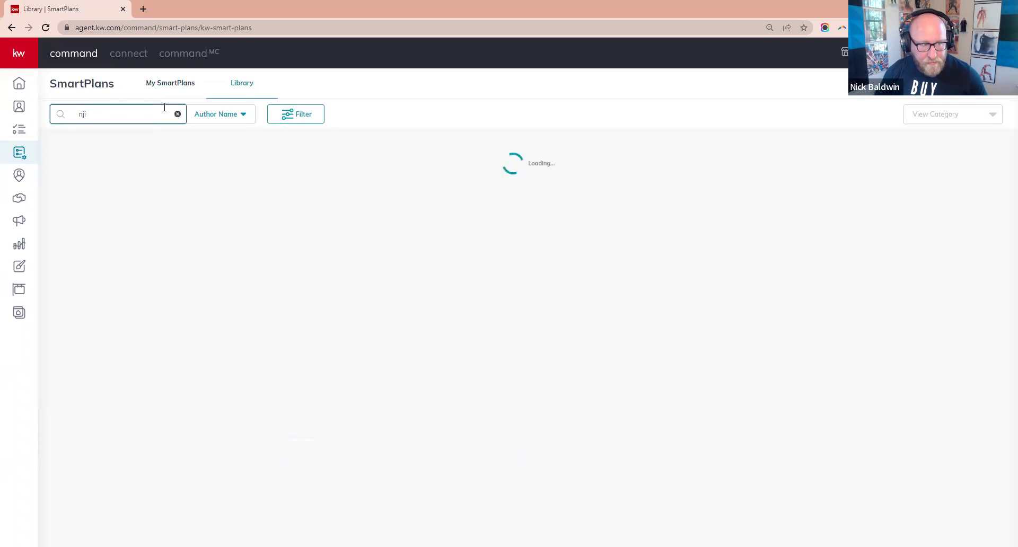
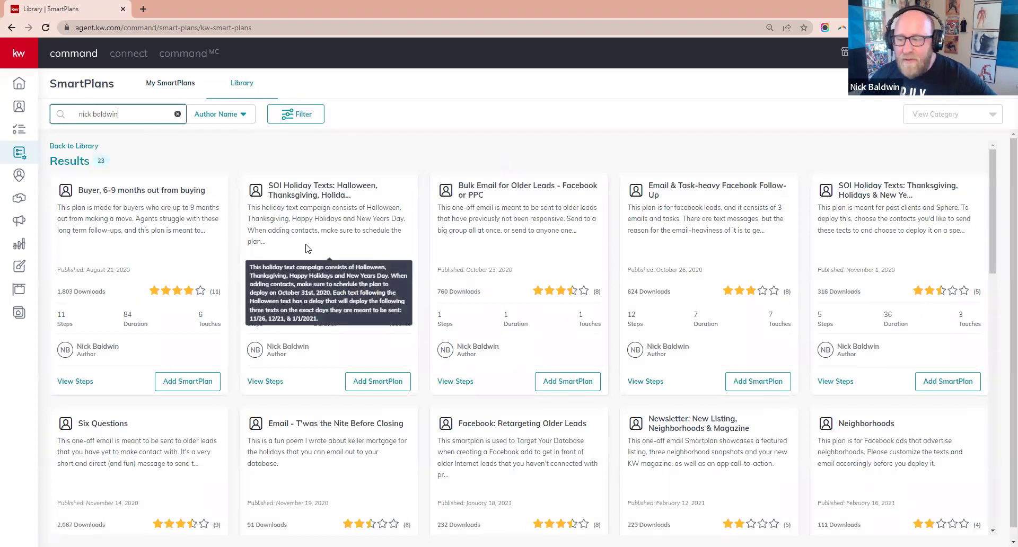
scroll(306, 248, down, 4)
scroll(306, 249, down, 10)
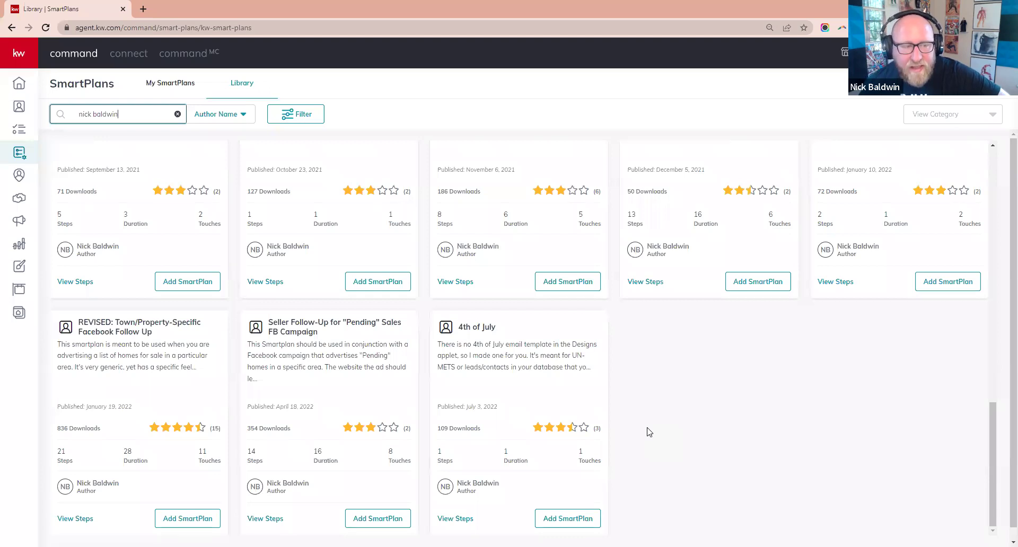
scroll(649, 432, up, 3)
scroll(648, 432, up, 5)
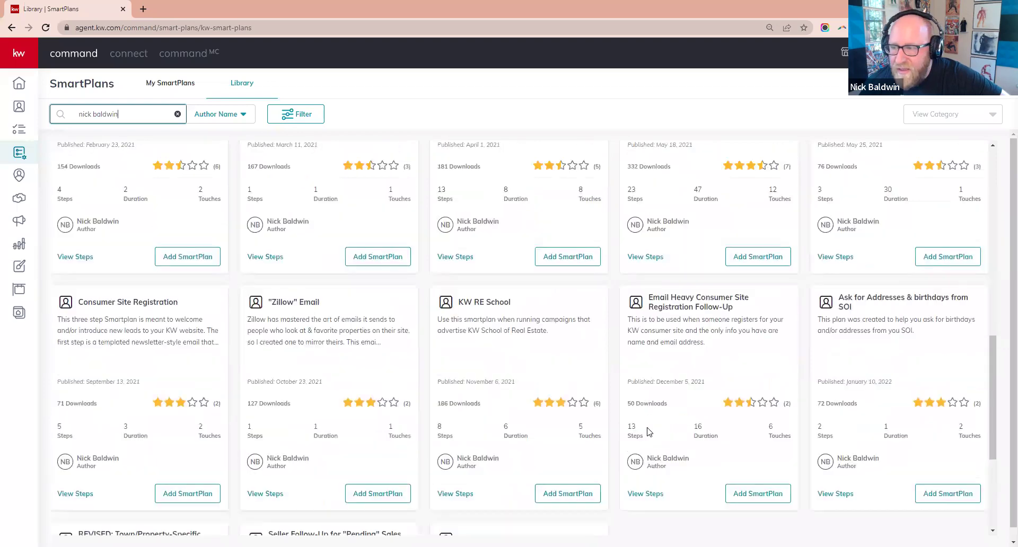
scroll(647, 432, up, 3)
scroll(648, 431, up, 4)
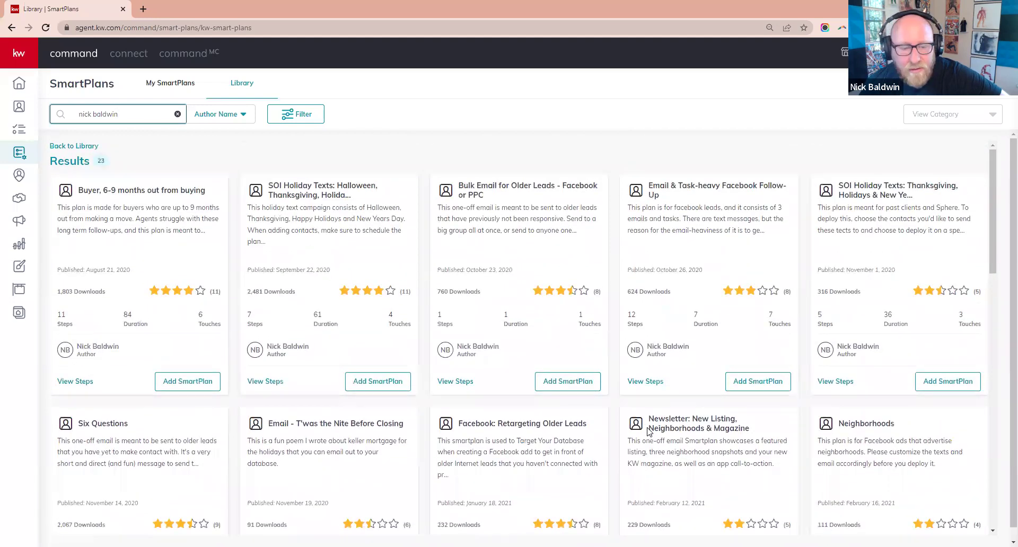
scroll(648, 432, down, 5)
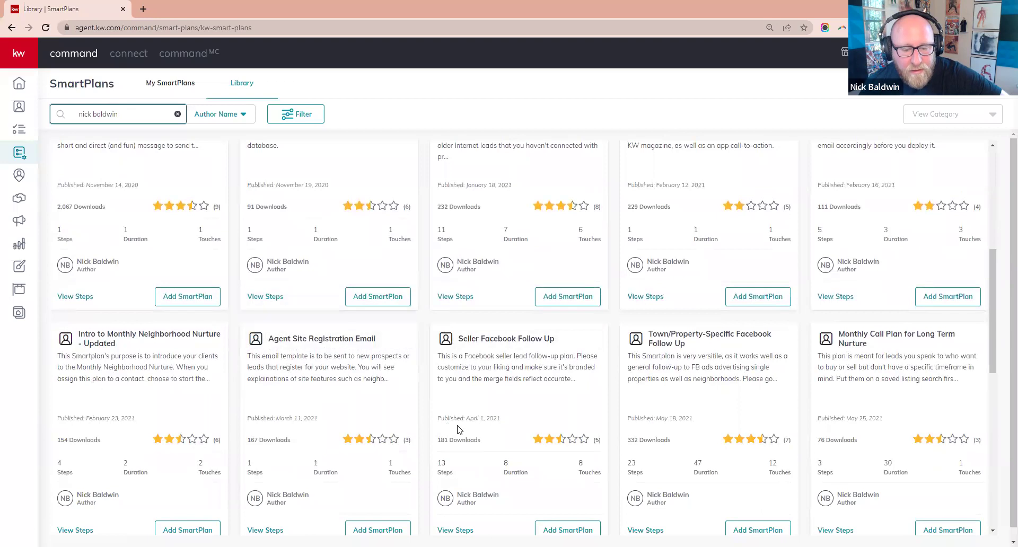
scroll(459, 430, down, 4)
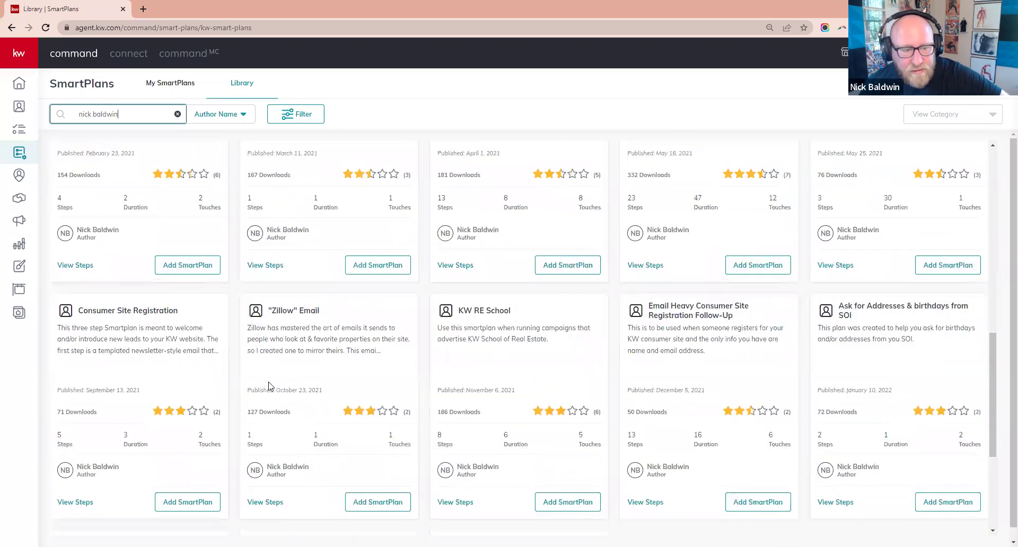
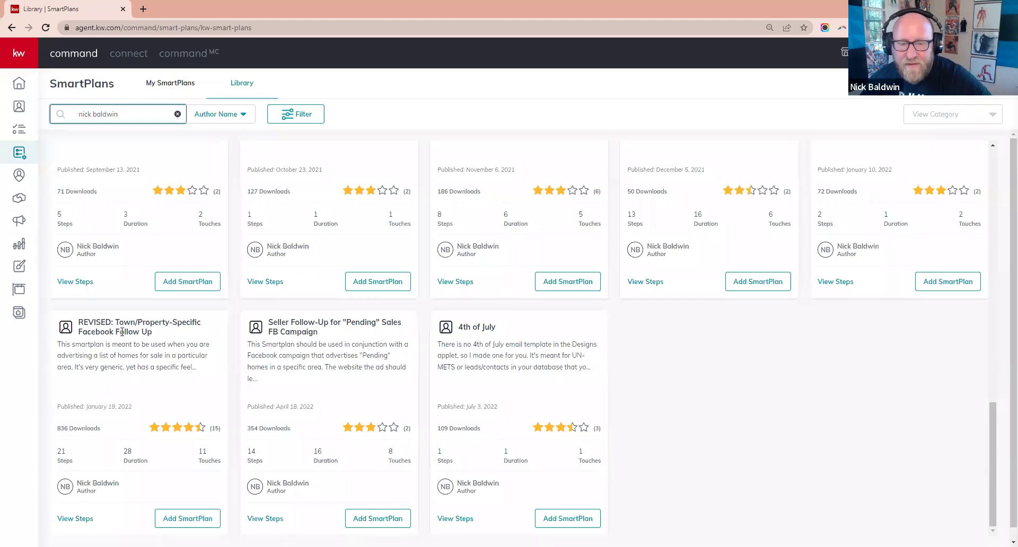
- Review the Buyer library plan's steps (84 days, 11 steps, 6 touches), then close the preview
scroll(122, 332, up, 15)
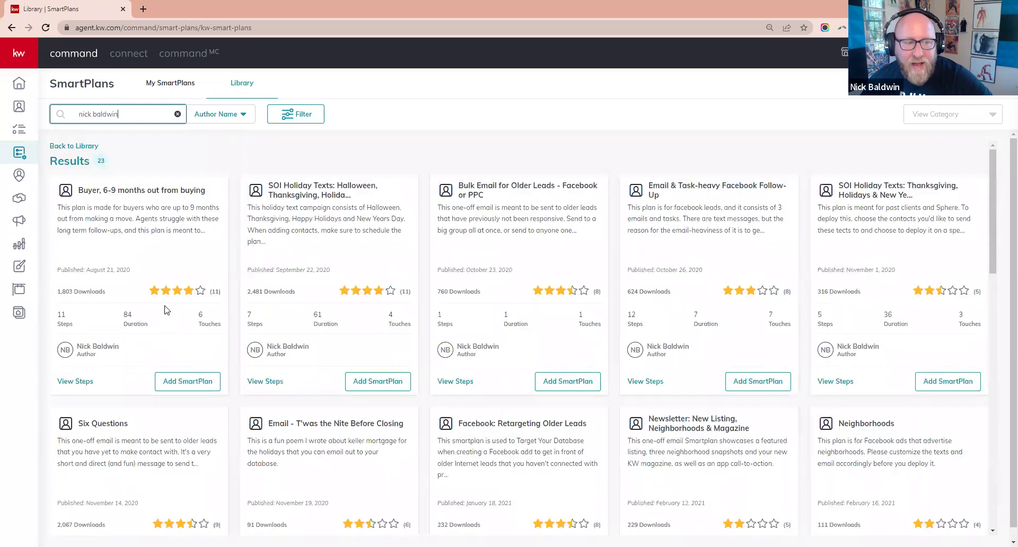
click(80, 382)
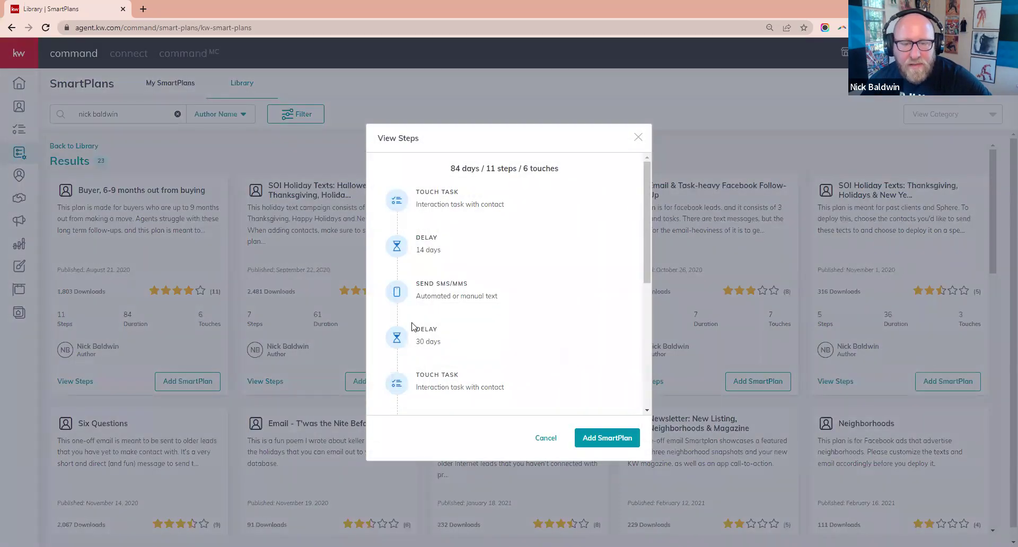
scroll(447, 322, down, 5)
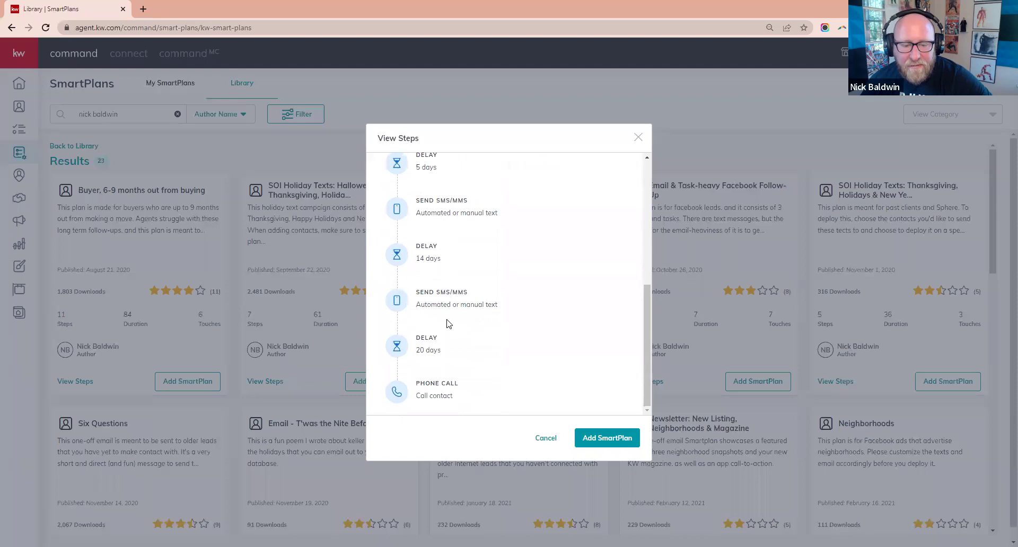
scroll(449, 325, up, 5)
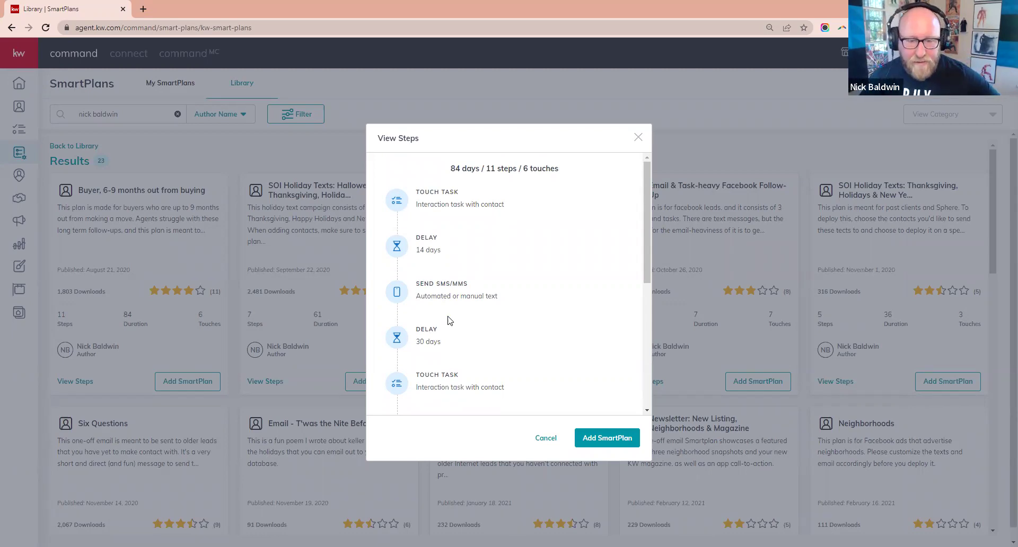
scroll(510, 311, down, 3)
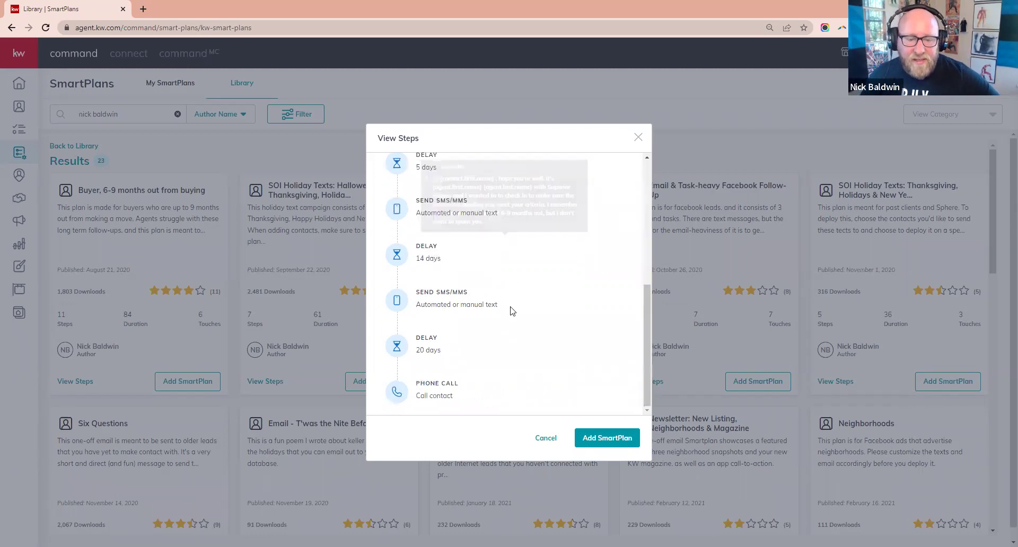
scroll(557, 354, up, 3)
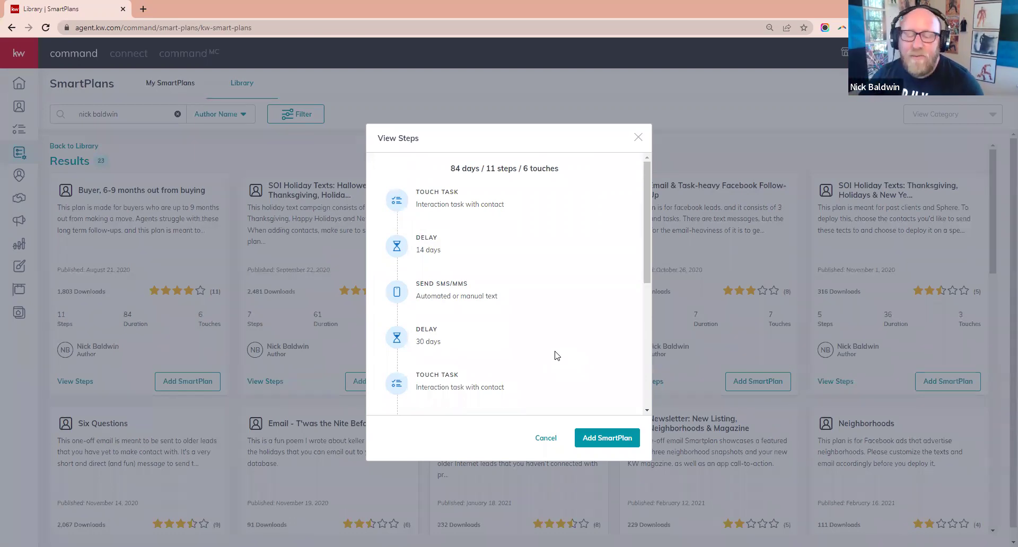
scroll(557, 355, down, 5)
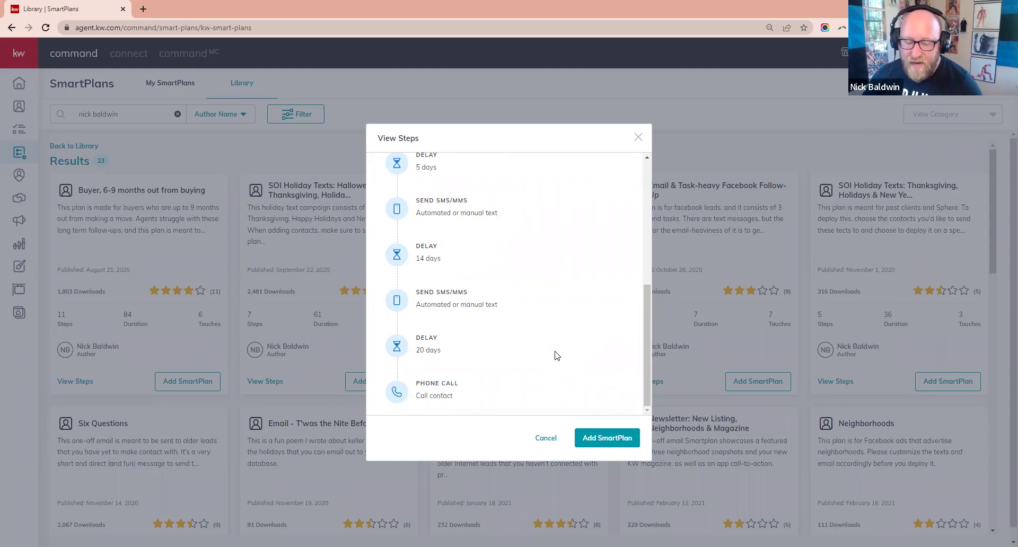
scroll(557, 356, up, 10)
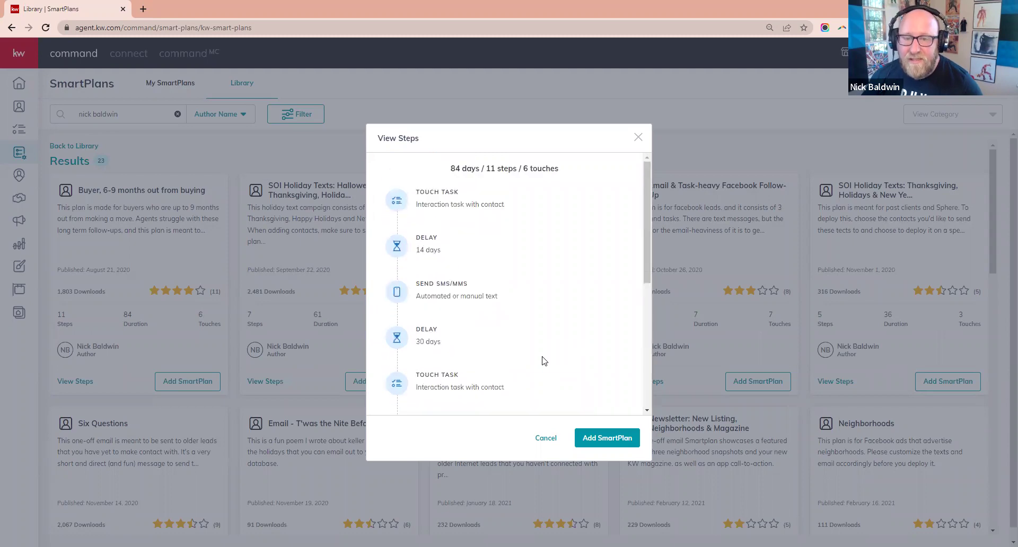
triple_click(464, 166)
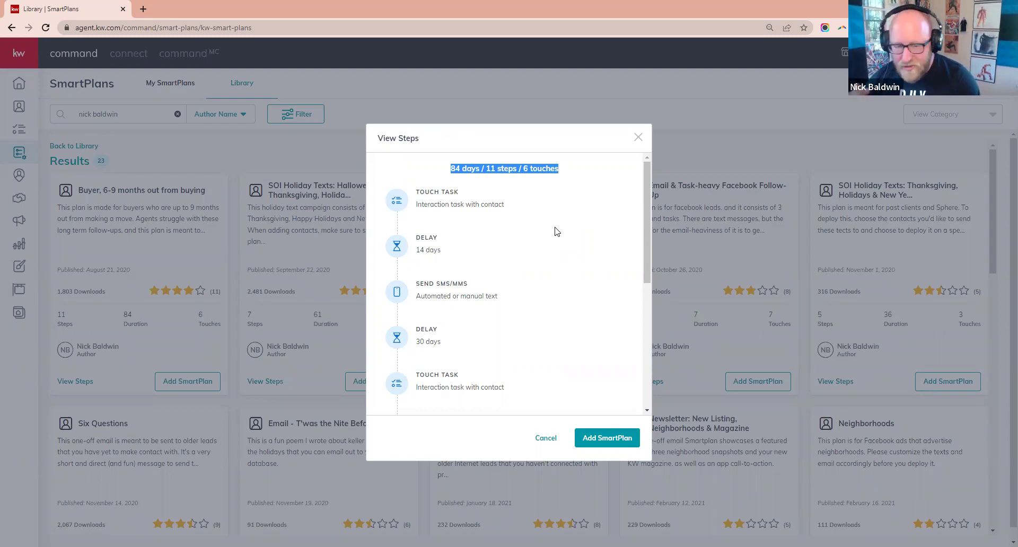
scroll(467, 318, down, 2)
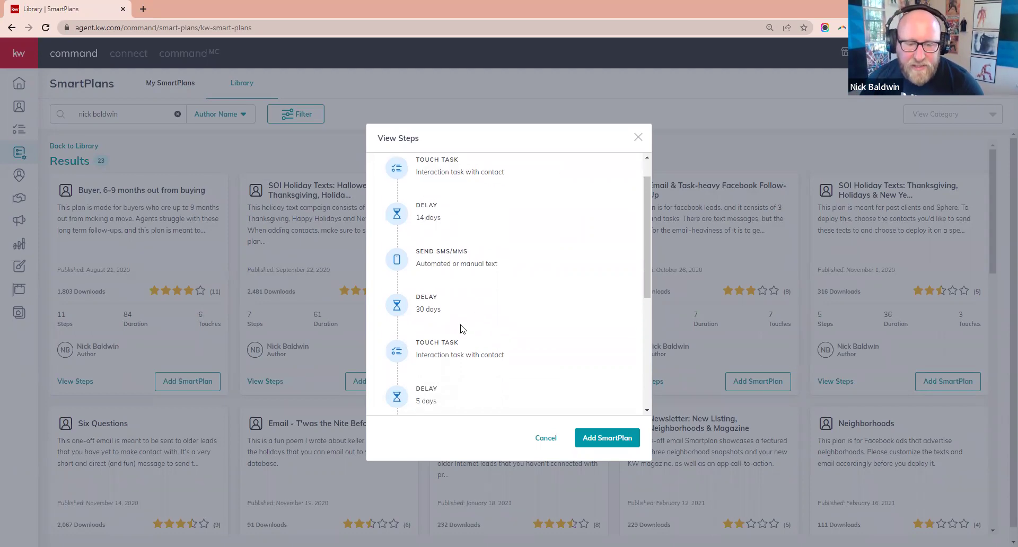
scroll(467, 310, down, 3)
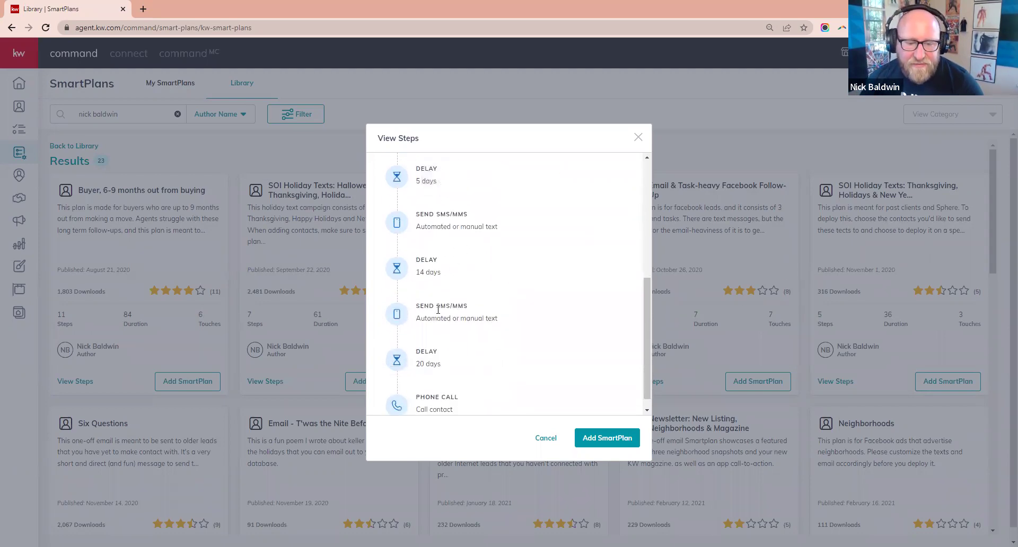
click(638, 136)
- Review the REVISED Town/Property-Specific plan's steps and close the preview
scroll(84, 503, down, 10)
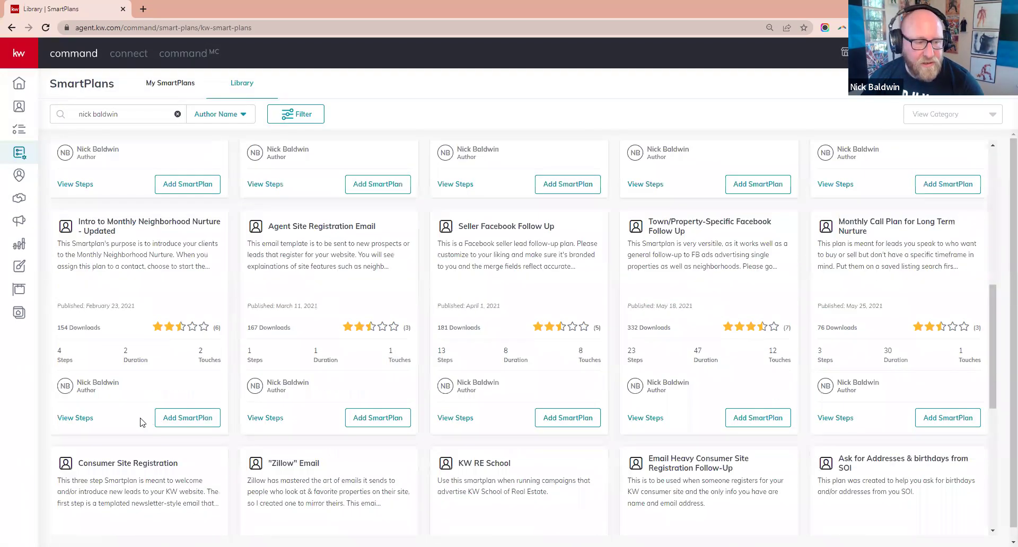
click(75, 519)
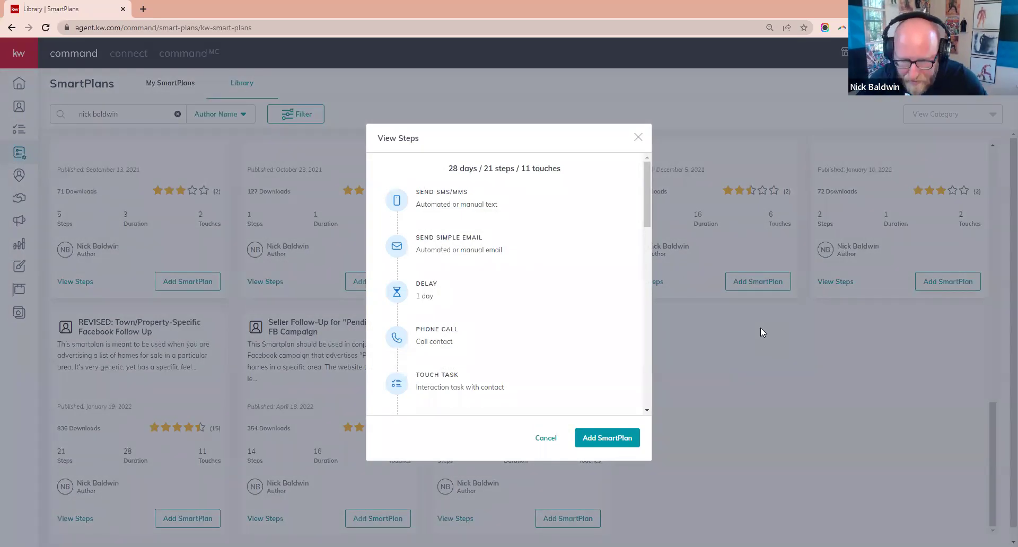
click(637, 137)
scroll(737, 379, up, 5)
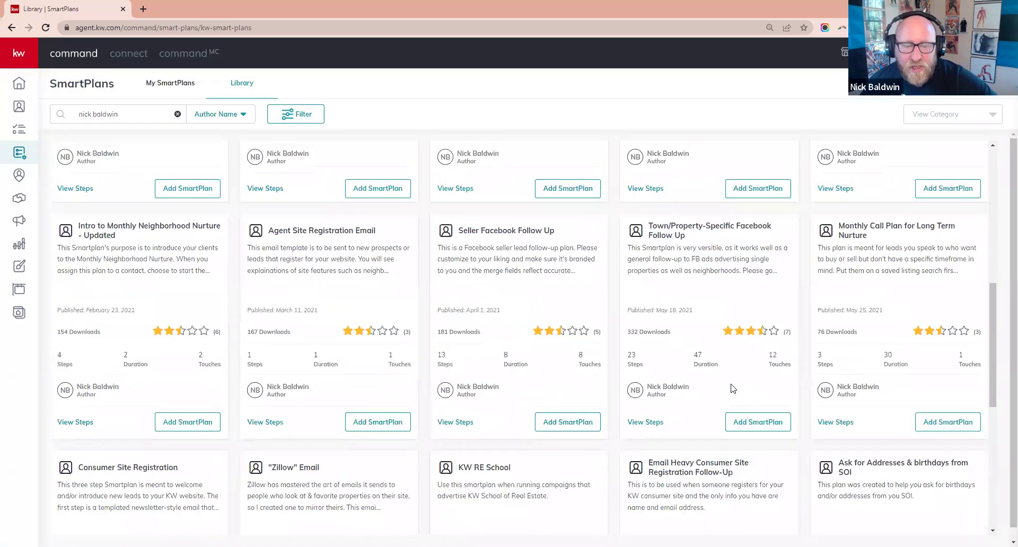
scroll(8, 140, up, 8)
- In My SmartPlans, search 'birthday' and open the Happy Birthday plan in the editor
click(69, 142)
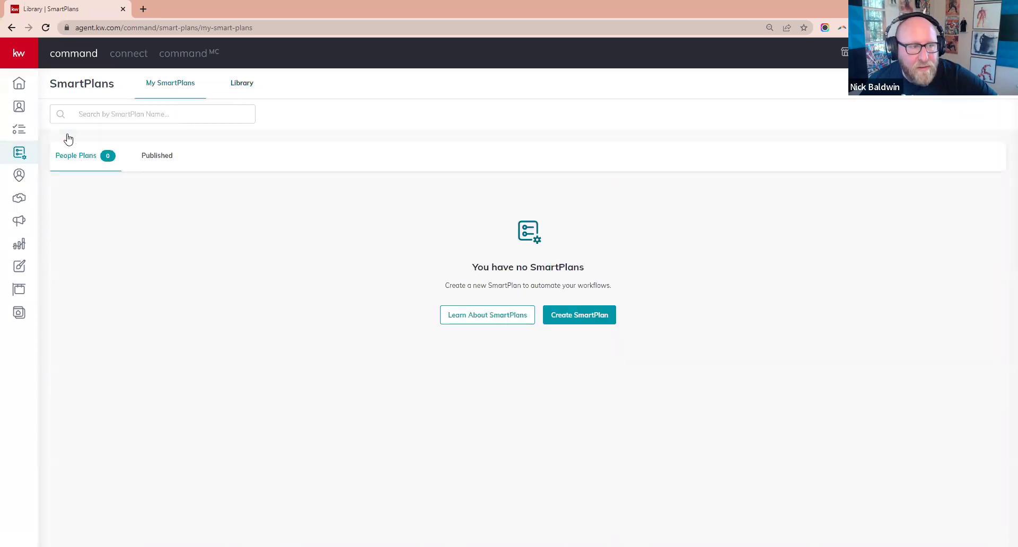
click(127, 114)
text(birthday)
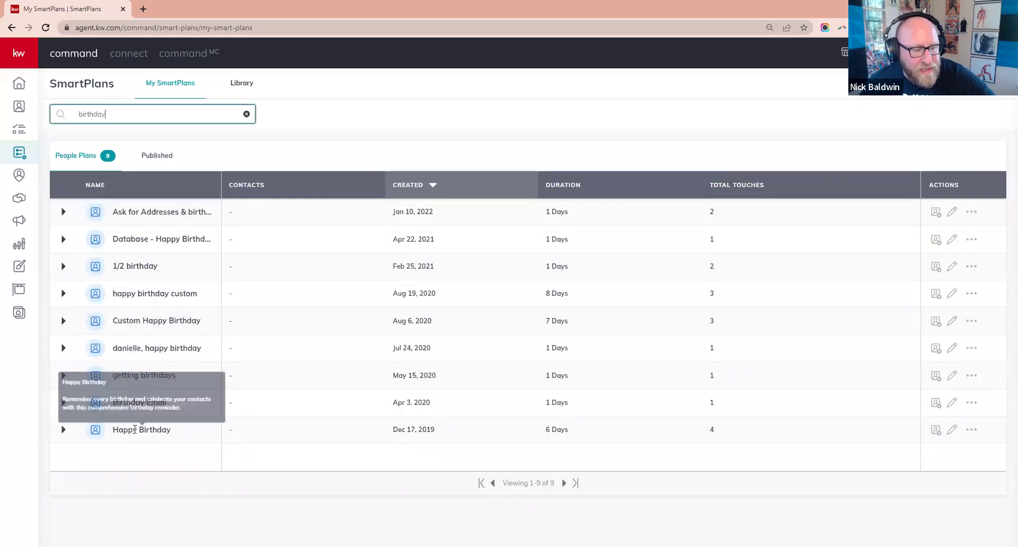
click(953, 432)
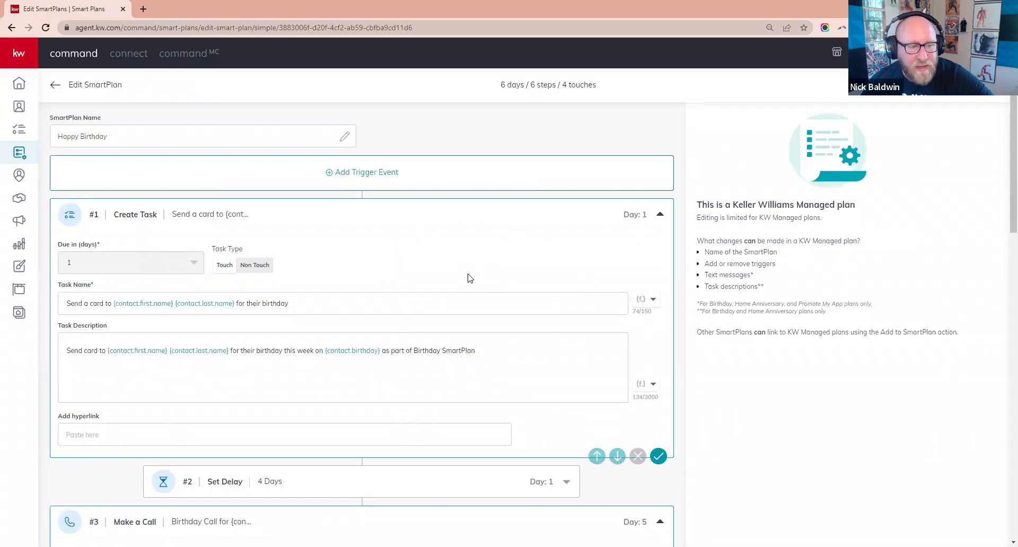
- Replace the old Day 6 SMS message with 'Happy Birthday'
scroll(467, 278, down, 15)
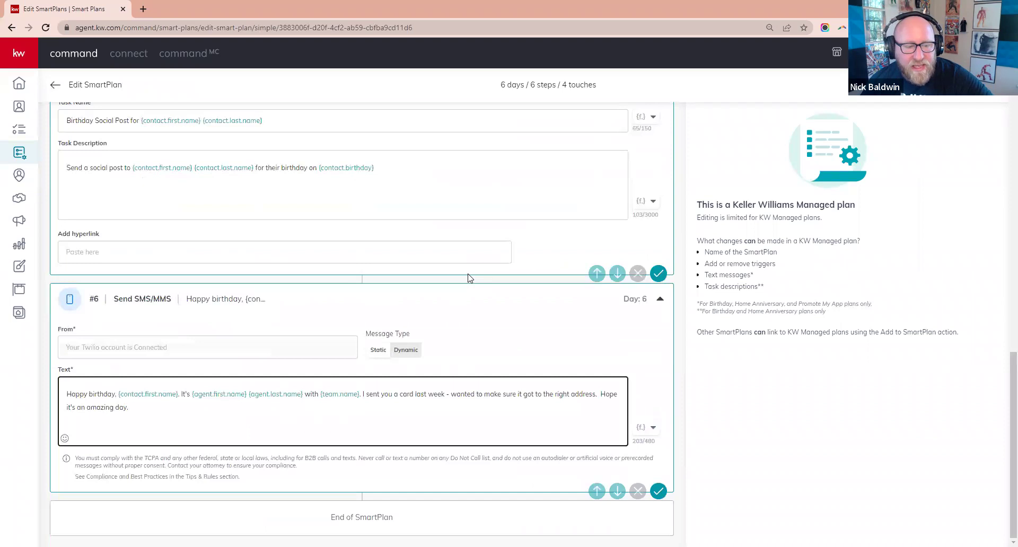
key(ctrl+a)
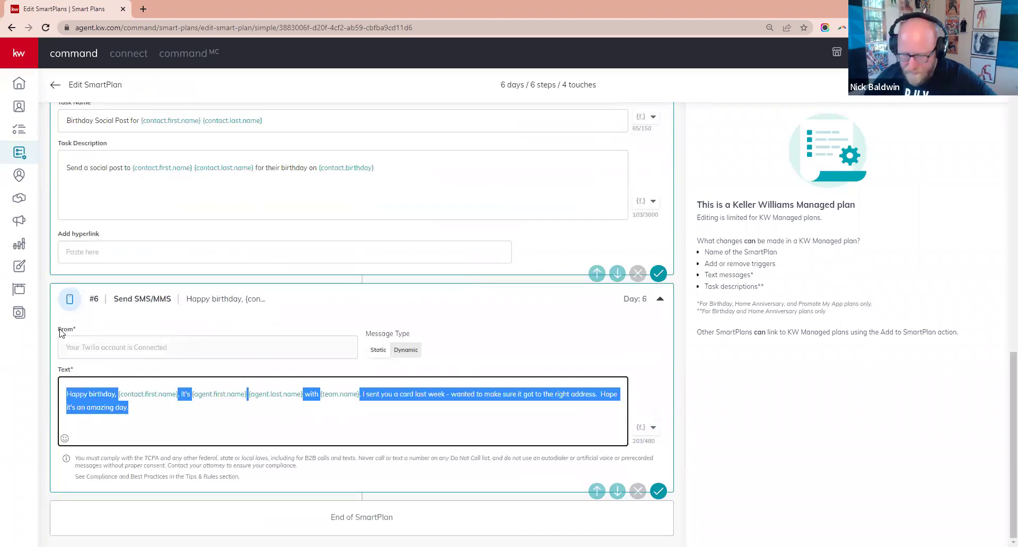
key(BackSpace)
text(Ha)
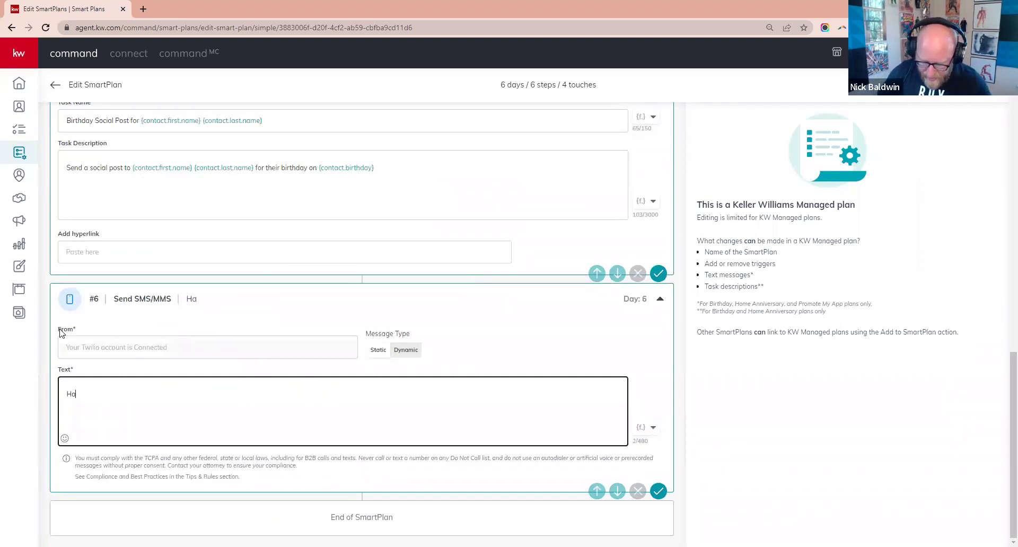
text(ppy Birthday)
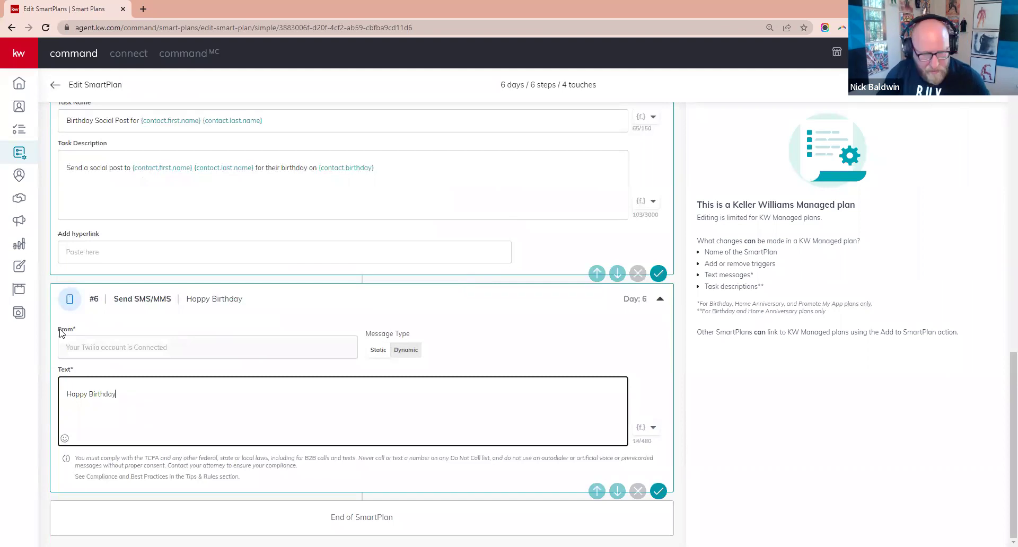
text(.)
click(507, 340)
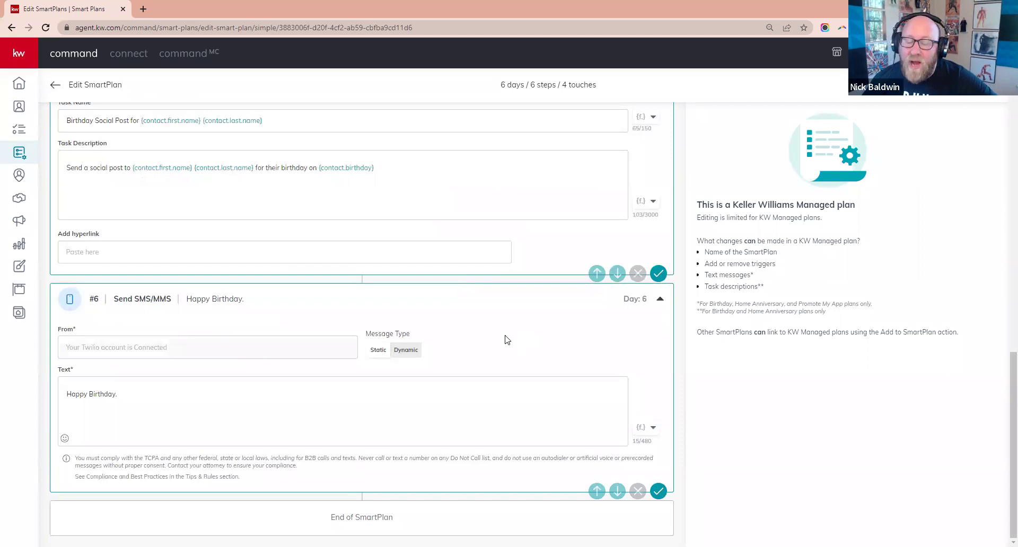
- Insert the contact.first.name merge field and continue with '. Make it a great'
click(135, 392)
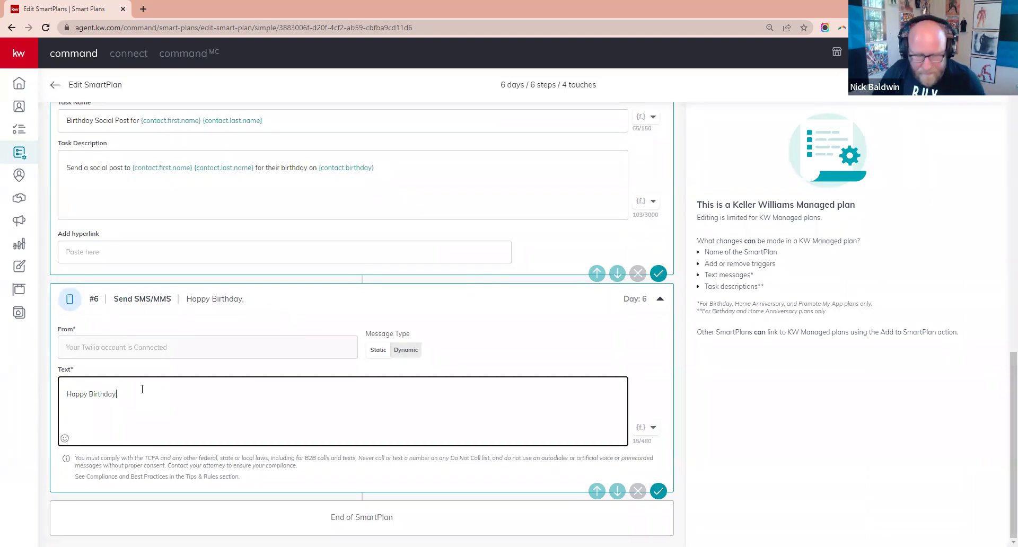
click(642, 429)
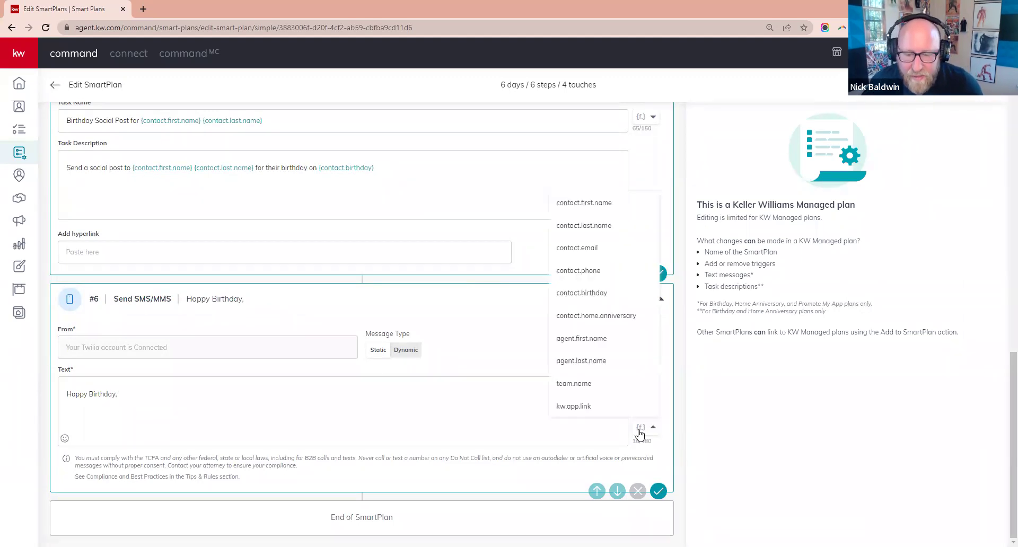
click(594, 206)
click(228, 392)
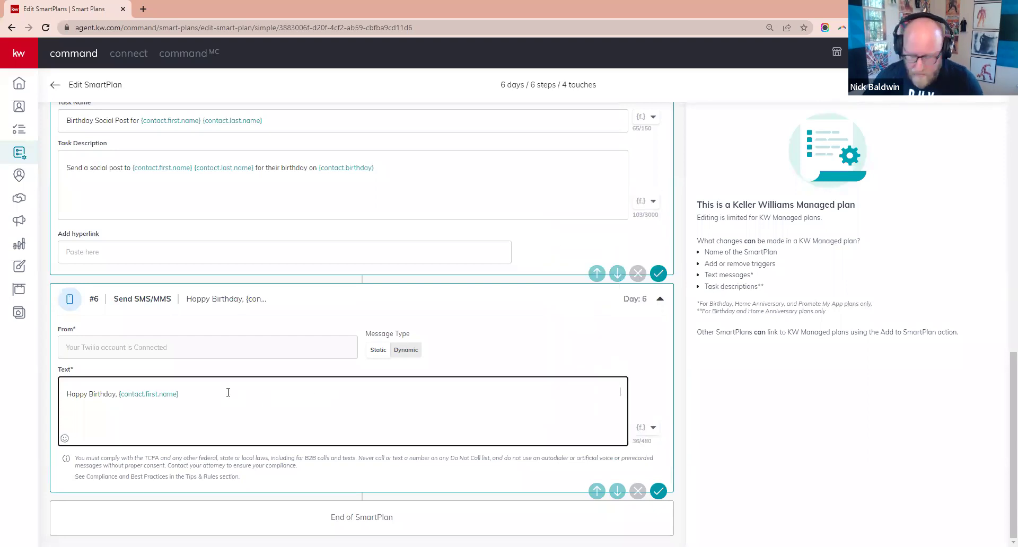
text(. Make it)
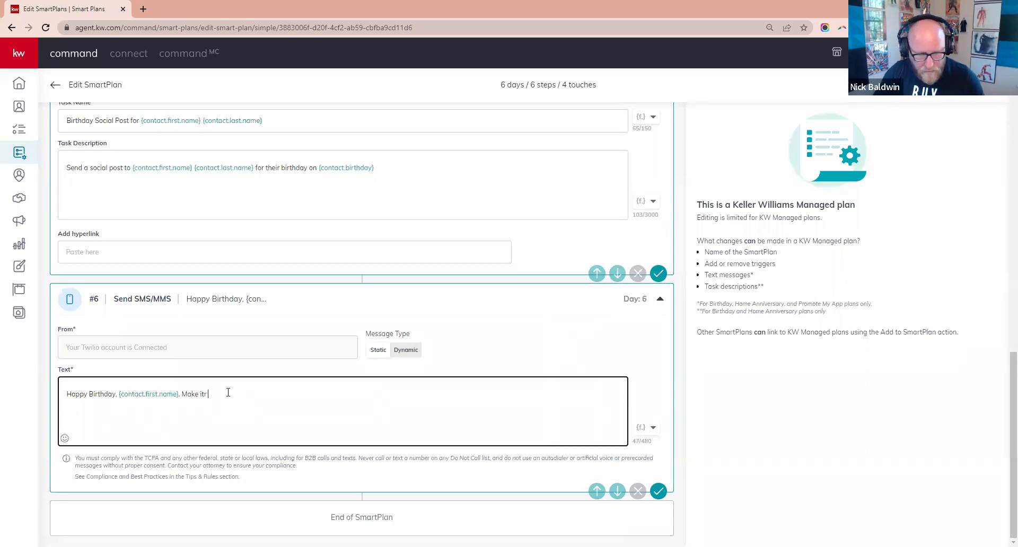
text( a great d)
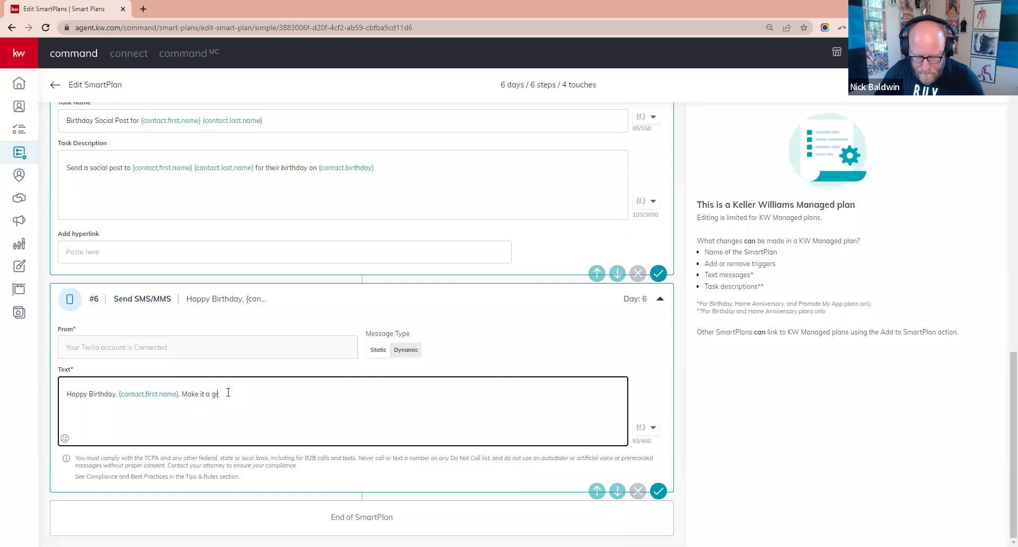
key(BackSpace)
- Complete 'one', add the cake emoji, and type the sign-off ending 'with Keller Williams'
text(one)
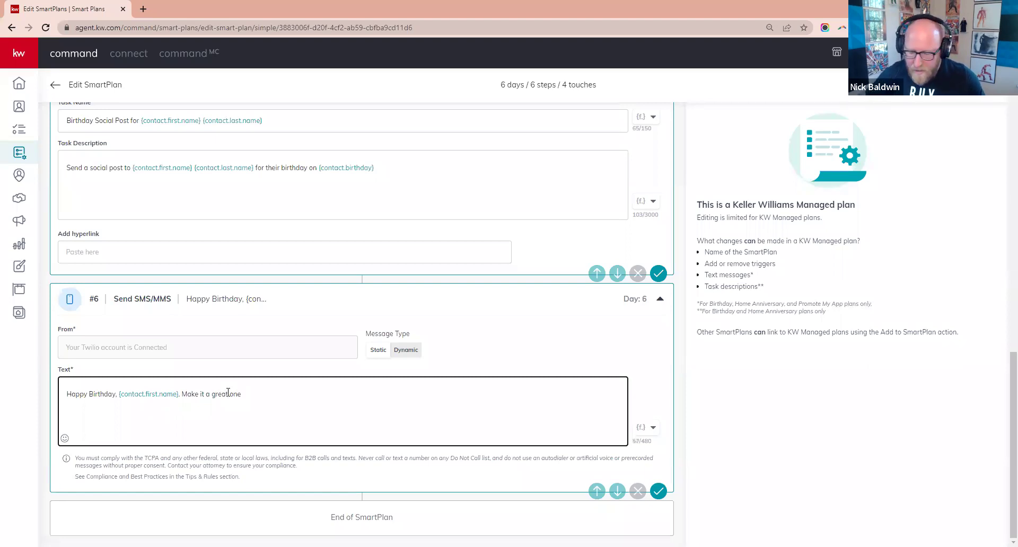
click(65, 438)
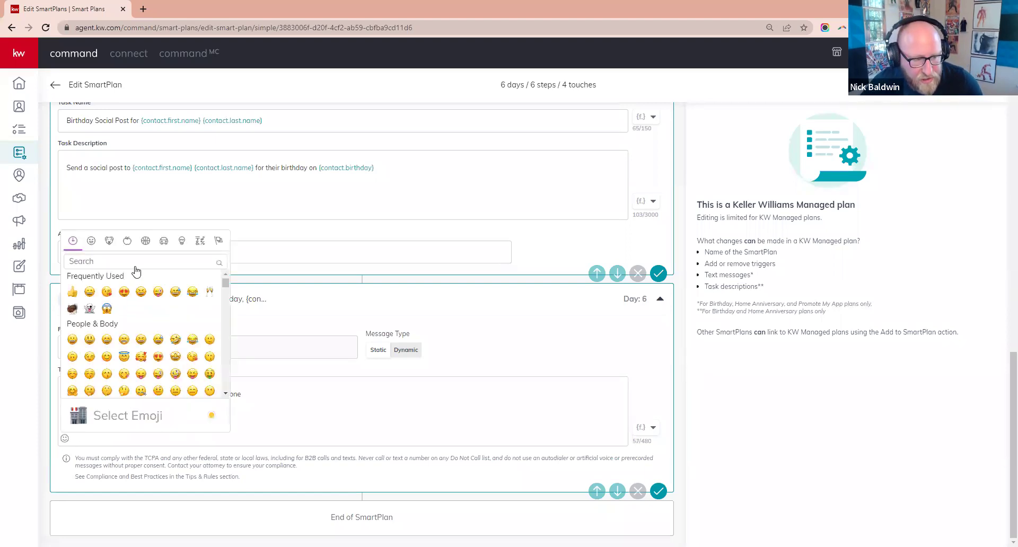
text(cake)
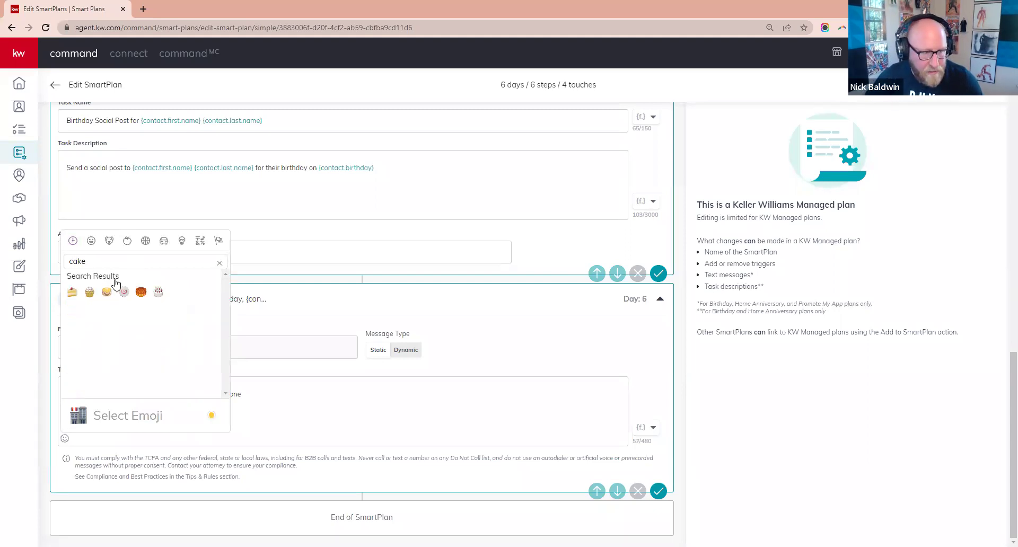
click(158, 292)
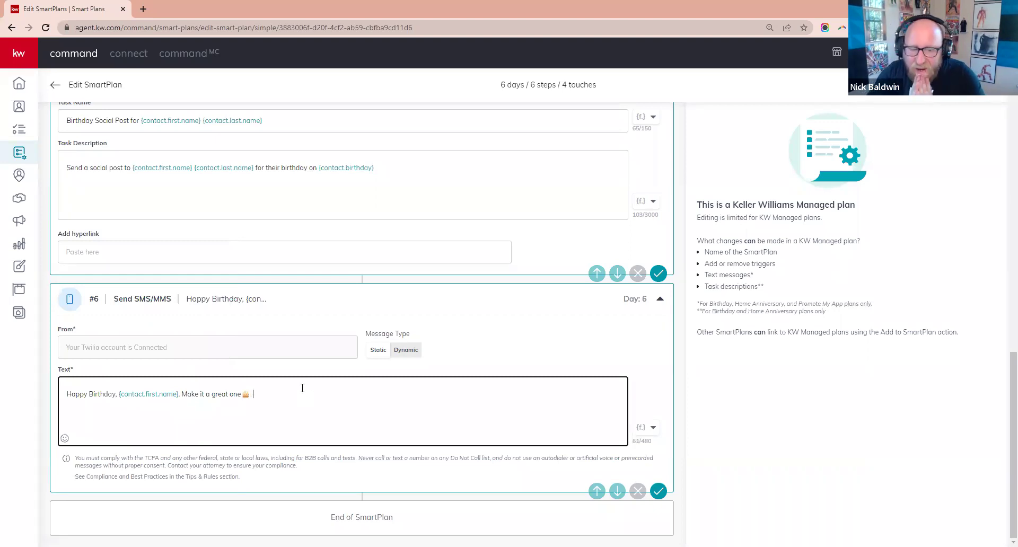
text('s Nick with Keller Williams.)
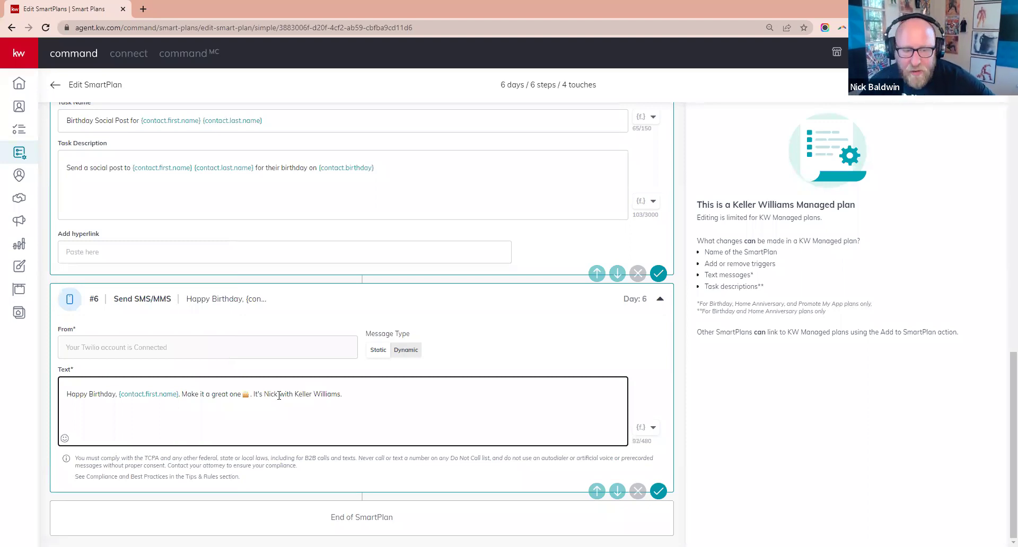
- Replace the hard-coded agent name in the sign-off with the agent.first.name merge field
click(277, 394)
key(BackSpace)
key(BackSpace)
key(BackSpace)
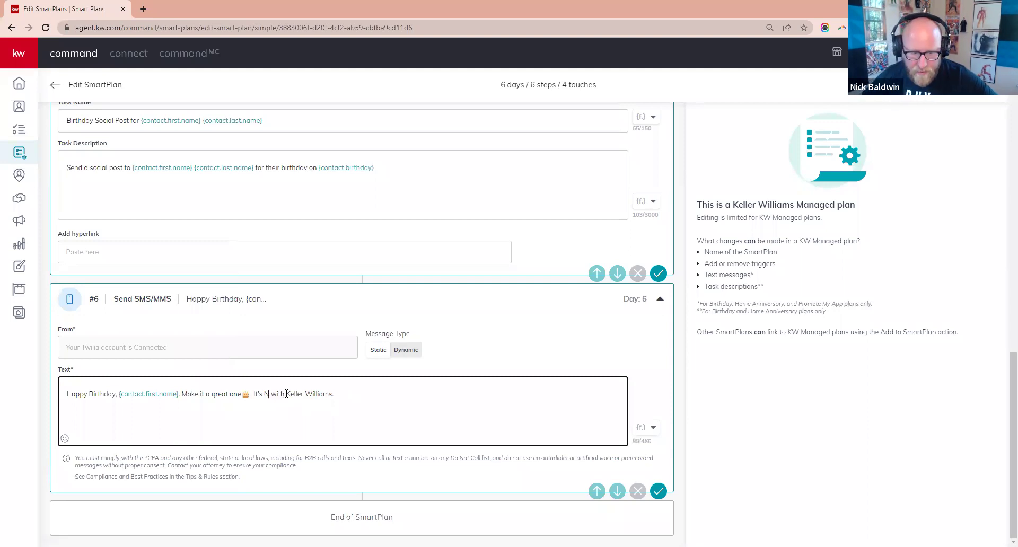
key(BackSpace)
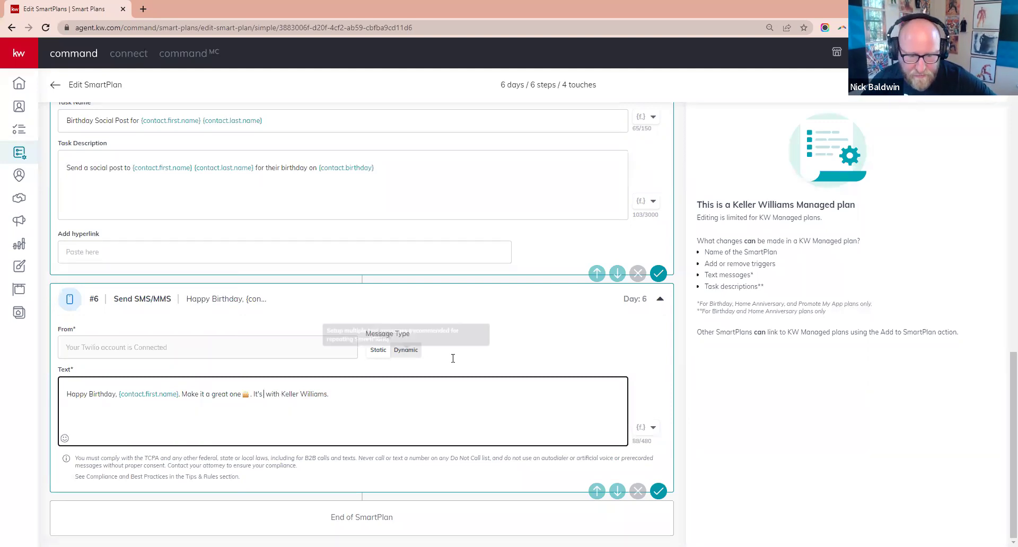
click(654, 431)
click(589, 339)
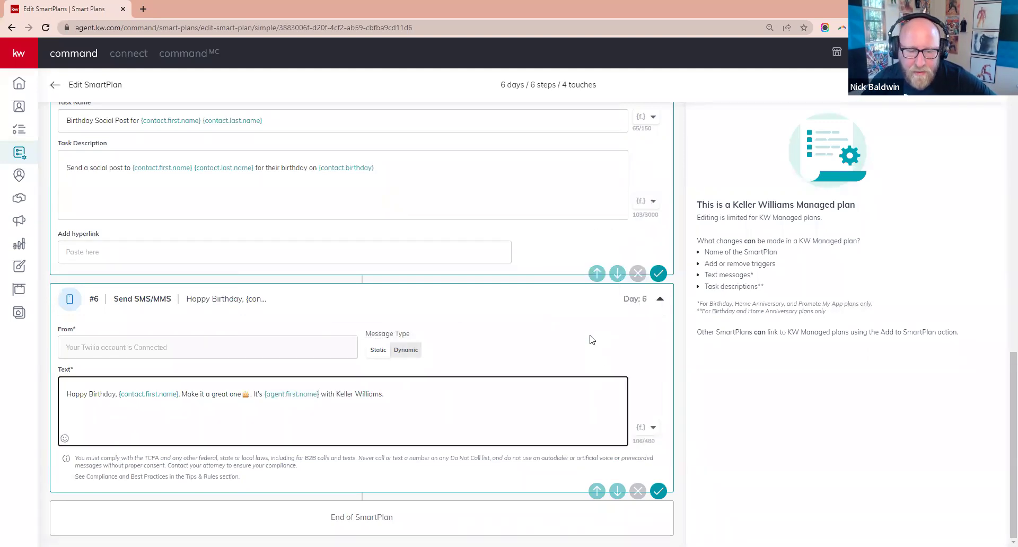
click(427, 389)
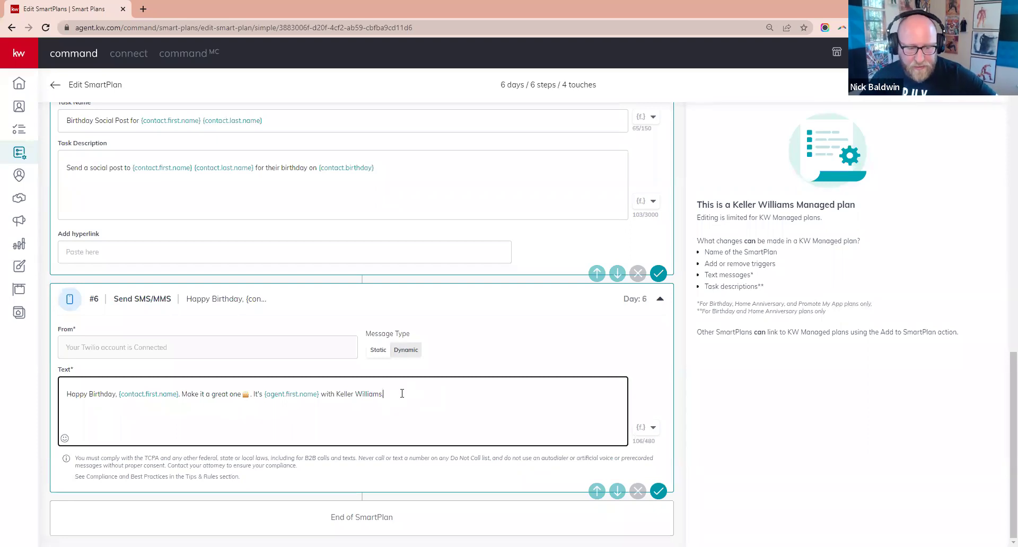
click(224, 499)
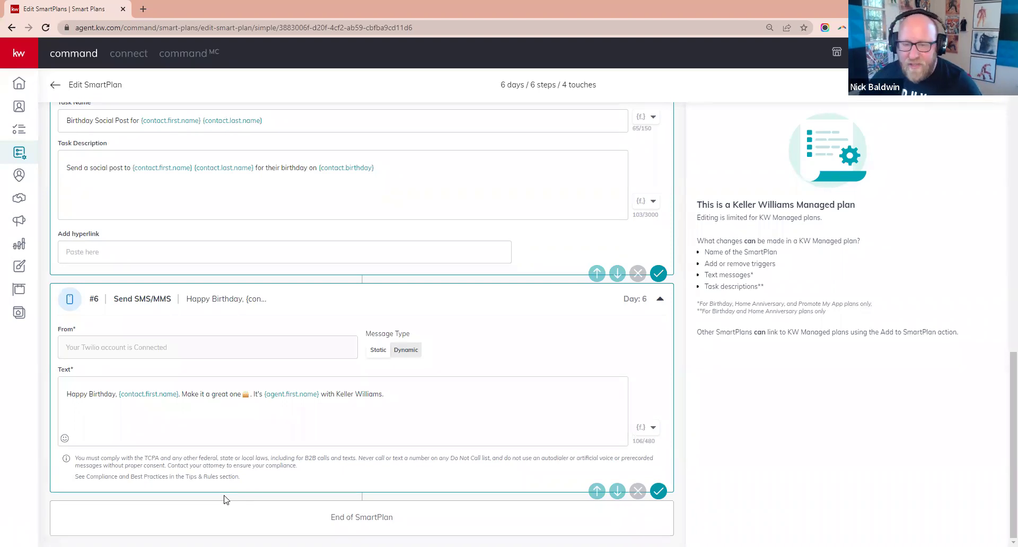